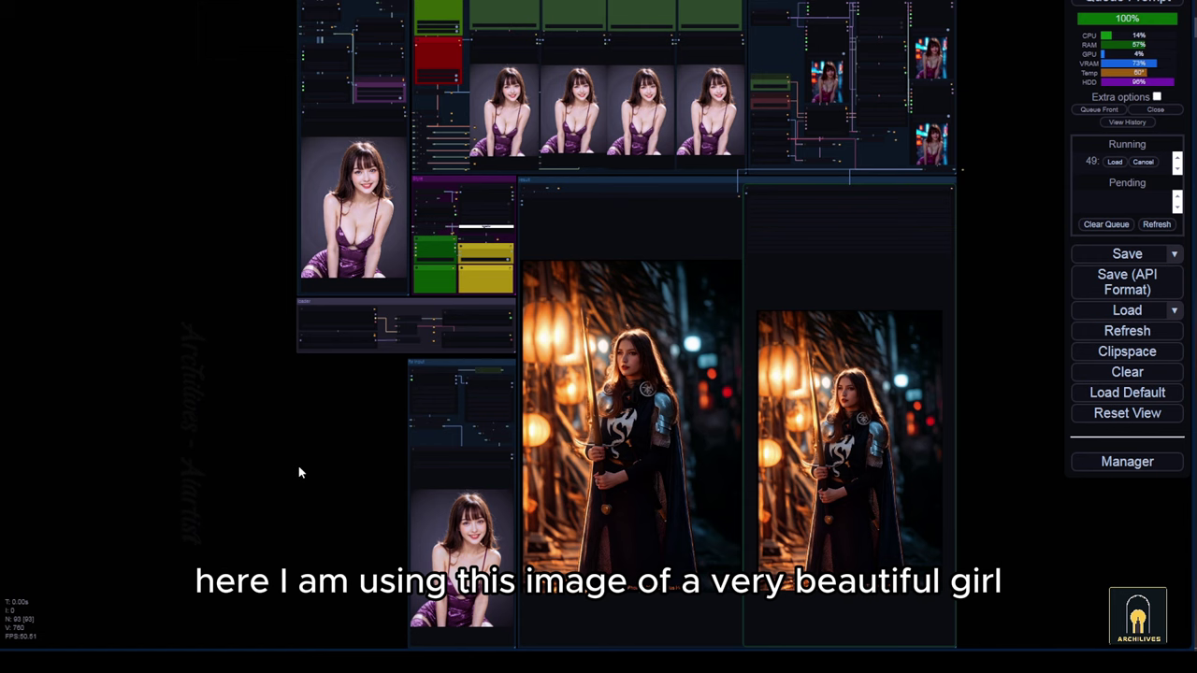
{"action": "left_click_drag", "start_coordinate": [296, 459], "coordinate": [291, 436]}
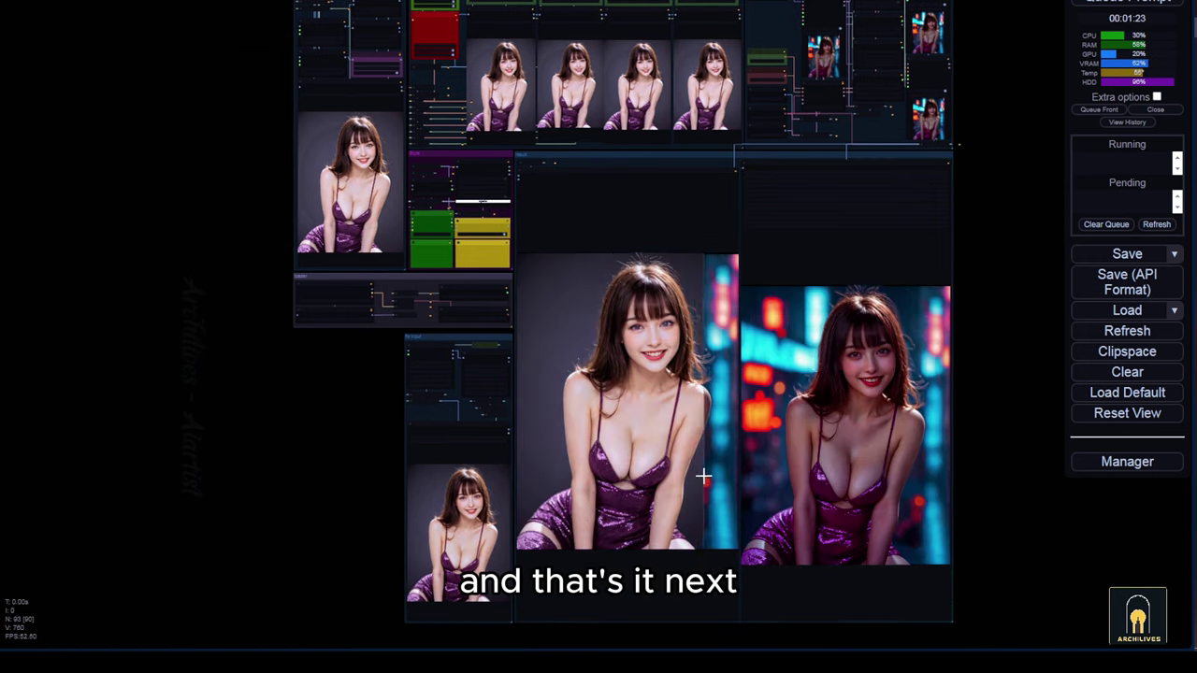
{"action": "left_click_drag", "start_coordinate": [335, 518], "coordinate": [300, 392]}
{"action": "scroll", "coordinate": [521, 420], "scroll_direction": "up", "scroll_amount": 6}
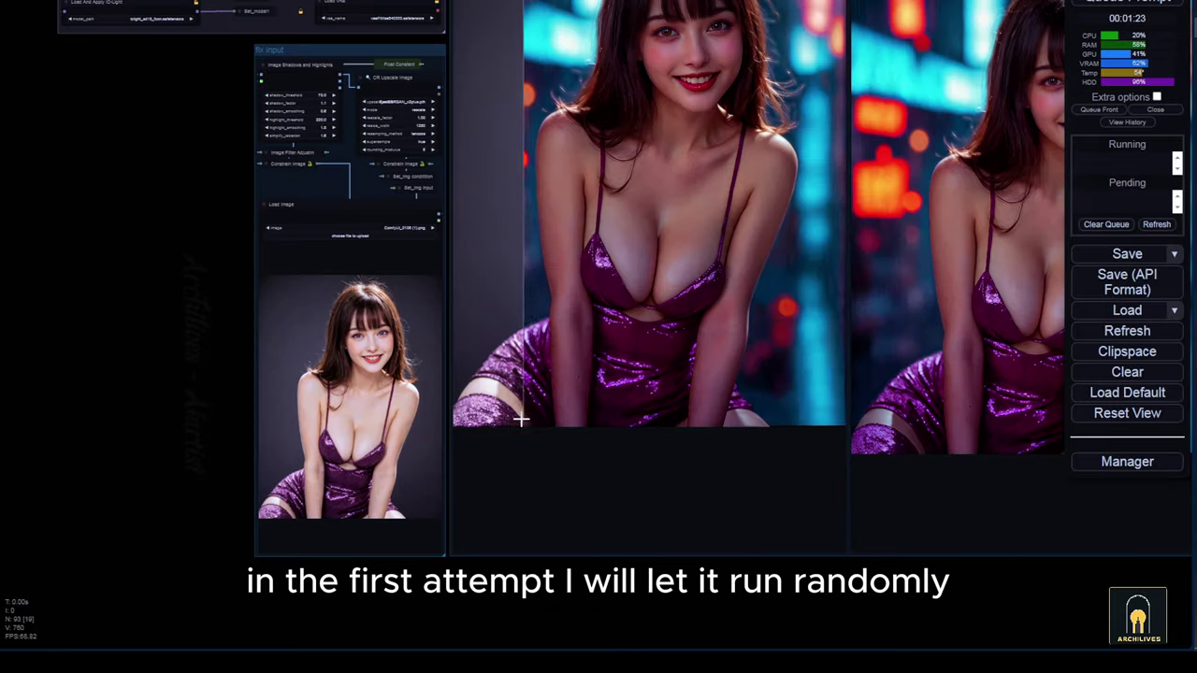
{"action": "scroll", "coordinate": [243, 393], "scroll_direction": "down", "scroll_amount": 5}
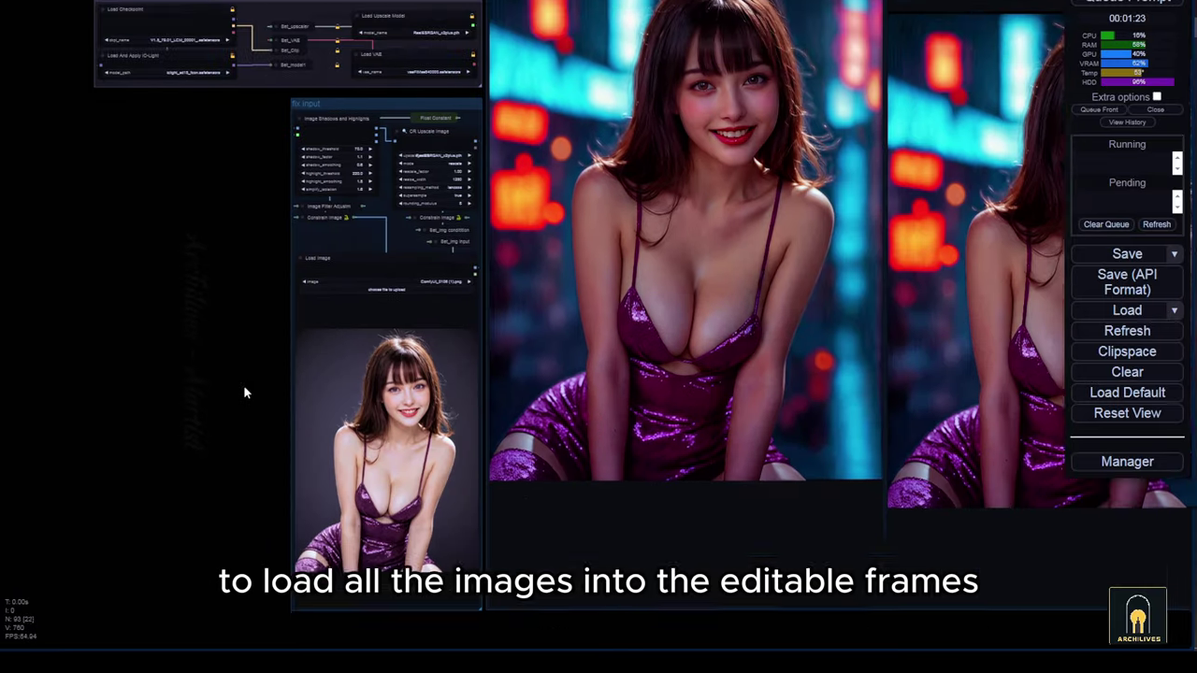
{"action": "scroll", "coordinate": [299, 427], "scroll_direction": "up", "scroll_amount": 3}
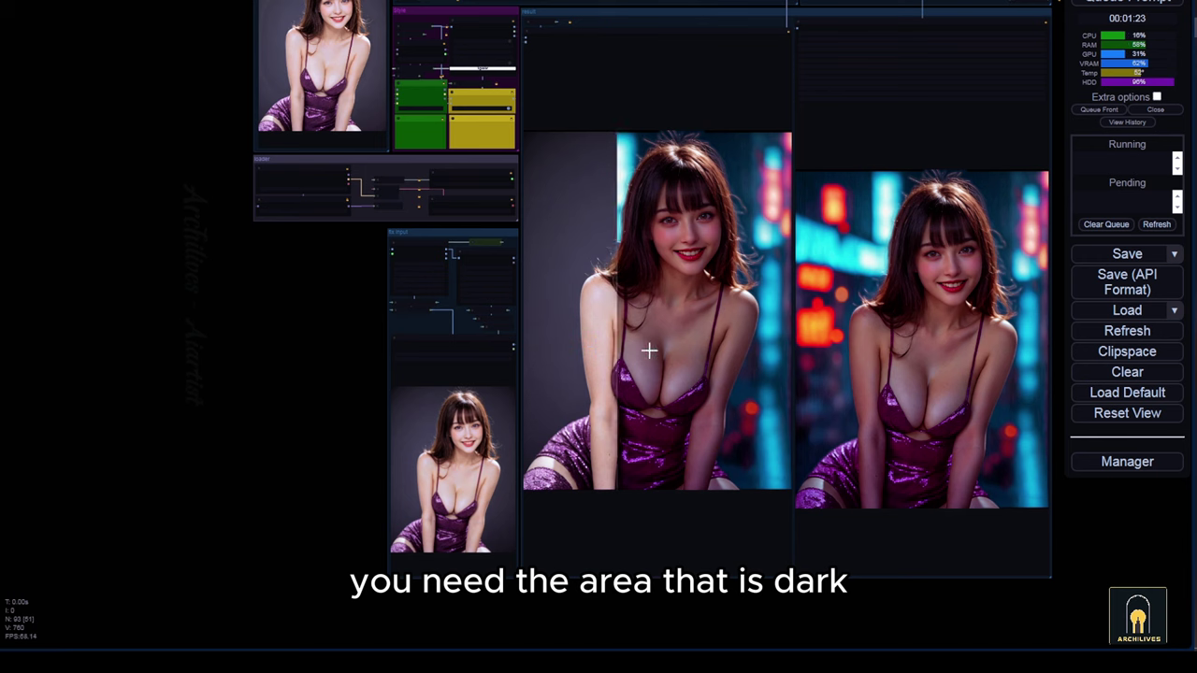
Open the Preview Bridge light image in the mask editor, mask the left half of the portrait, and save it to the node.
{"action": "left_click_drag", "start_coordinate": [374, 360], "coordinate": [564, 540]}
{"action": "scroll", "coordinate": [507, 216], "scroll_direction": "up", "scroll_amount": 2}
{"action": "left_click_drag", "start_coordinate": [312, 251], "coordinate": [312, 293]}
{"action": "right_click", "coordinate": [512, 245]}
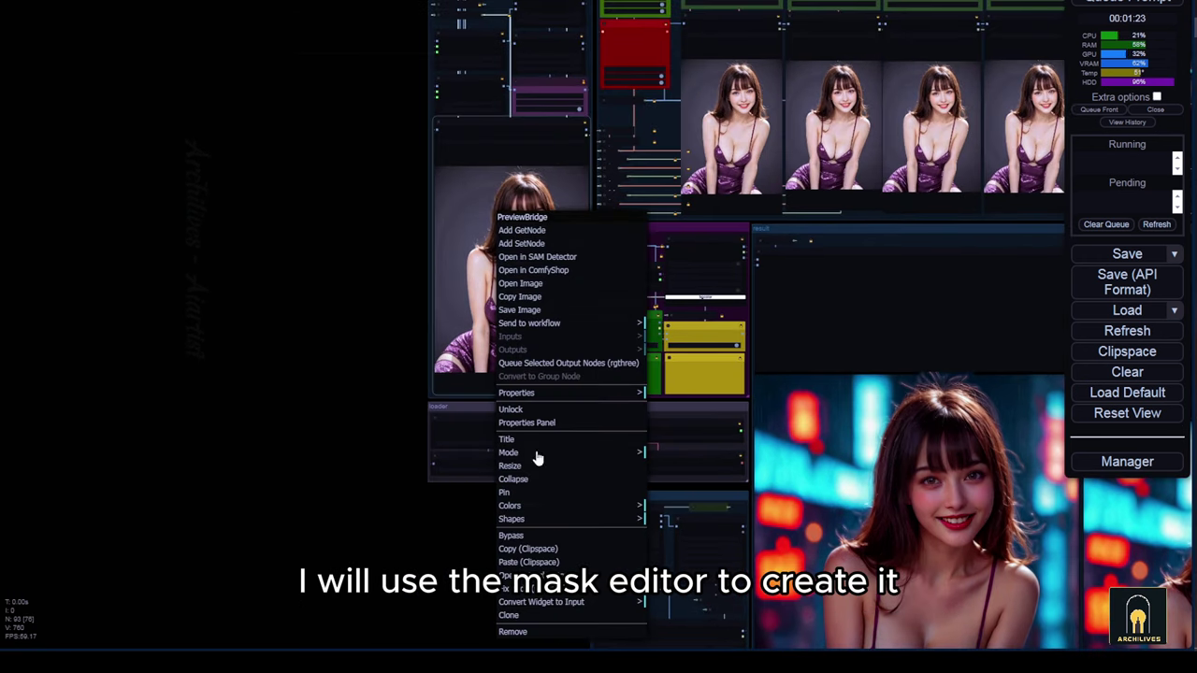
{"action": "left_click", "coordinate": [510, 575]}
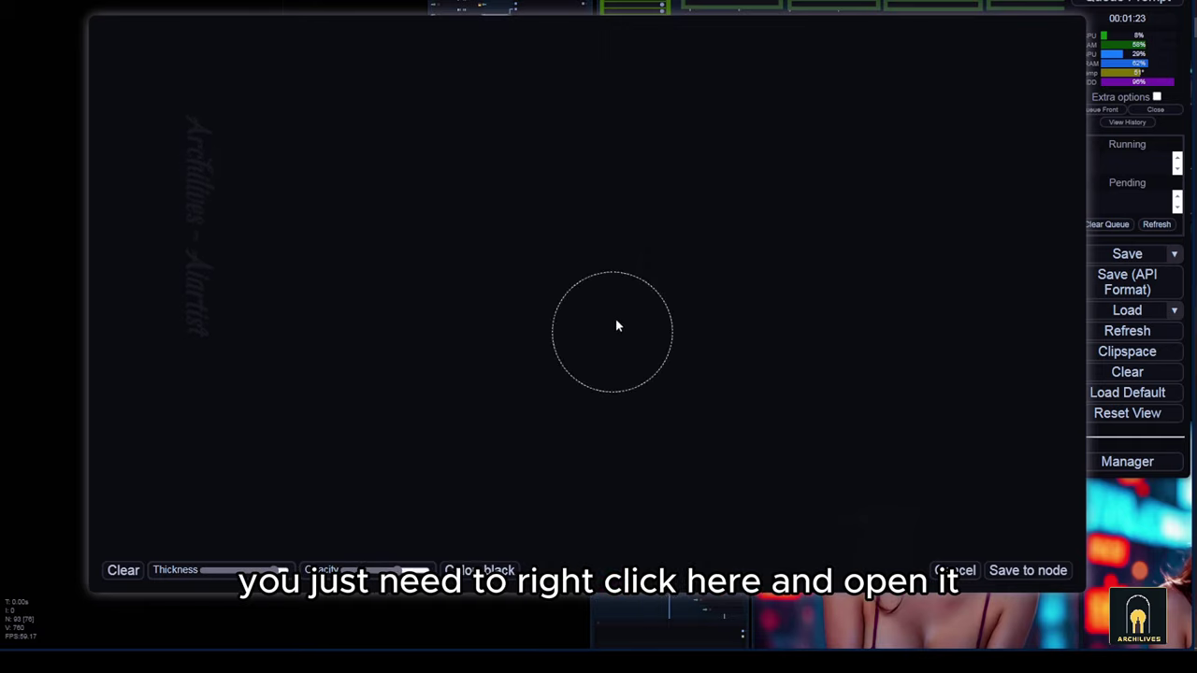
{"action": "mouse_move", "coordinate": [400, 43]}
{"action": "left_mouse_down"}
{"action": "mouse_move", "coordinate": [507, 147]}
{"action": "mouse_move", "coordinate": [387, 495]}
{"action": "mouse_move", "coordinate": [488, 67]}
{"action": "mouse_move", "coordinate": [549, 316]}
{"action": "mouse_move", "coordinate": [540, 593]}
{"action": "mouse_move", "coordinate": [582, 187]}
{"action": "mouse_move", "coordinate": [599, 289]}
{"action": "mouse_move", "coordinate": [581, 239]}
{"action": "mouse_move", "coordinate": [634, 159]}
{"action": "left_mouse_up"}
{"action": "left_click", "coordinate": [1027, 571]}
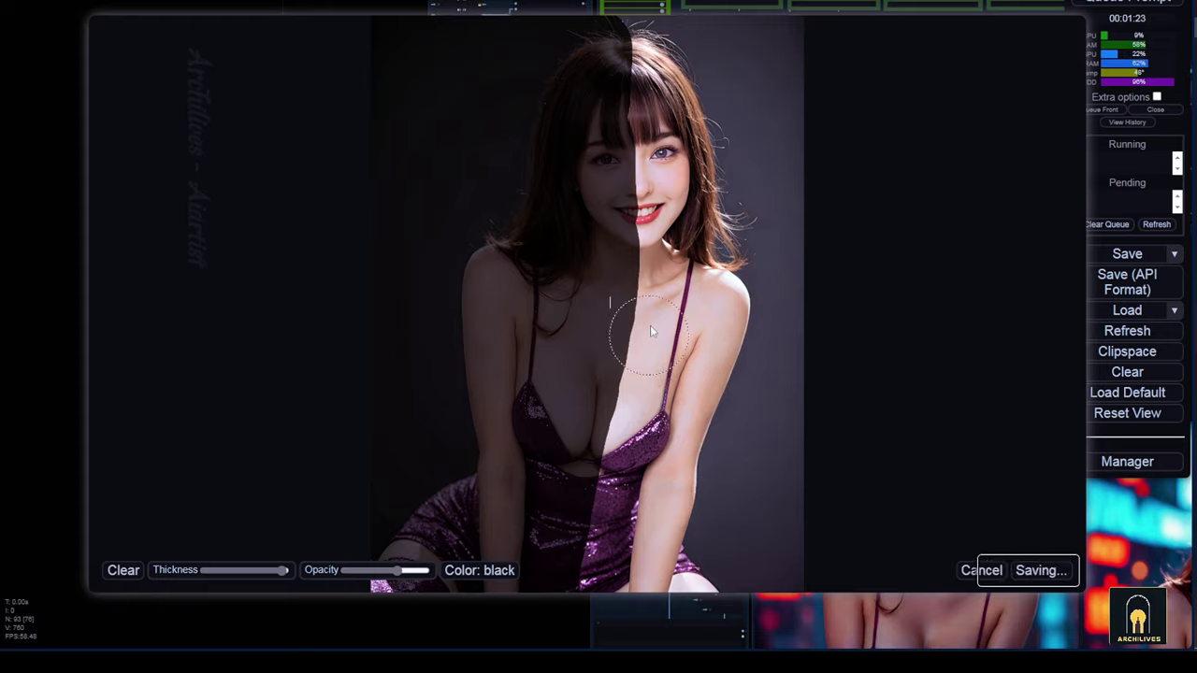
Reopen the light image's mask and extend it with a stroke down the woman's torso.
{"action": "right_click", "coordinate": [514, 224]}
{"action": "left_click", "coordinate": [598, 579]}
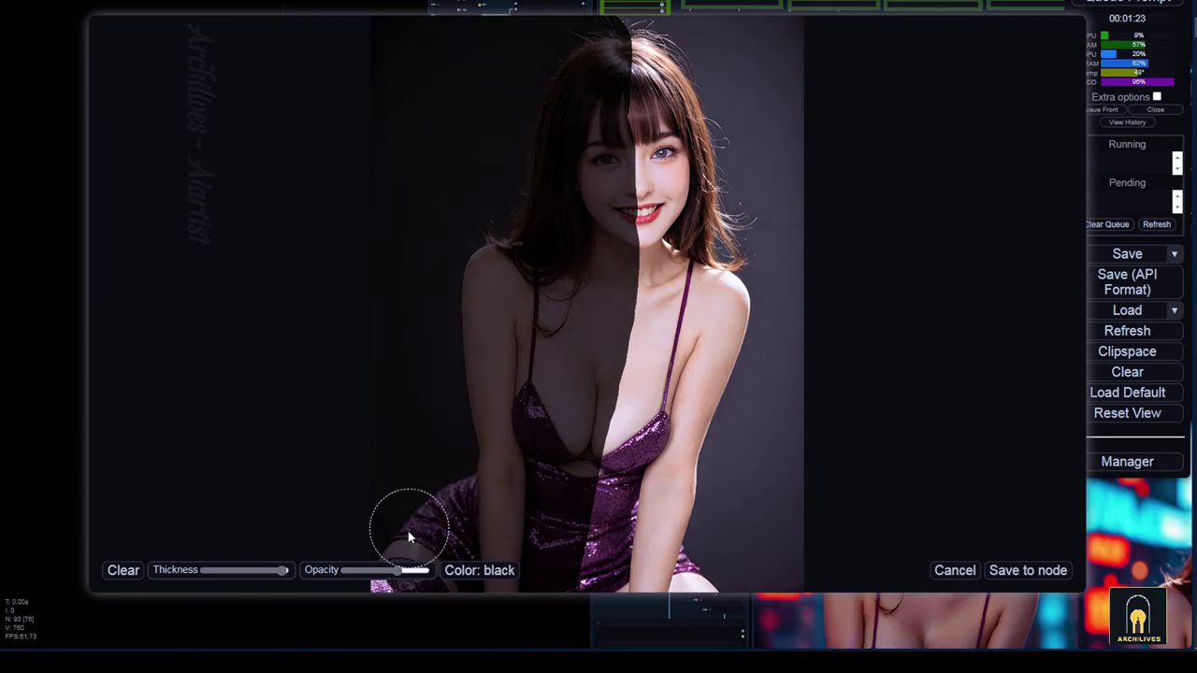
{"action": "mouse_move", "coordinate": [633, 341]}
{"action": "left_mouse_down"}
{"action": "mouse_move", "coordinate": [631, 155]}
{"action": "mouse_move", "coordinate": [652, 393]}
{"action": "mouse_move", "coordinate": [589, 551]}
{"action": "left_mouse_up"}
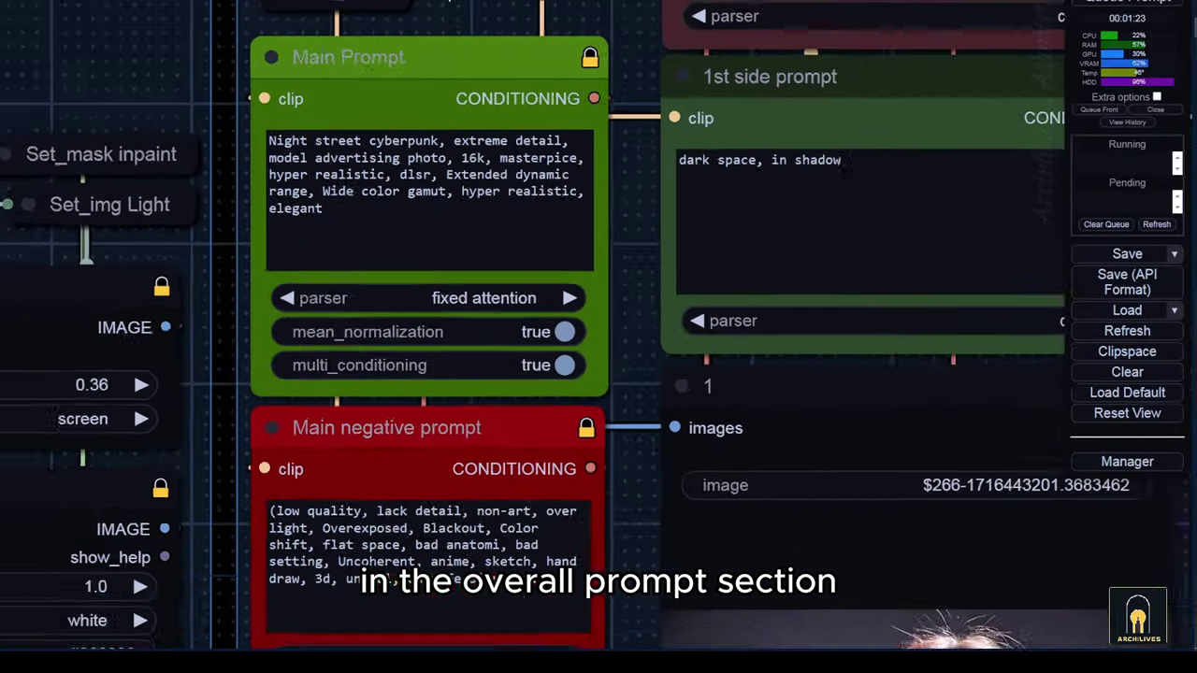
Mask the right background and the lower body in preview image 1, under the "dark space, in shadow" prompt, and save it to the node.
{"action": "scroll", "coordinate": [447, 3], "scroll_direction": "down", "scroll_amount": 1}
{"action": "left_click_drag", "start_coordinate": [555, 6], "coordinate": [515, 3]}
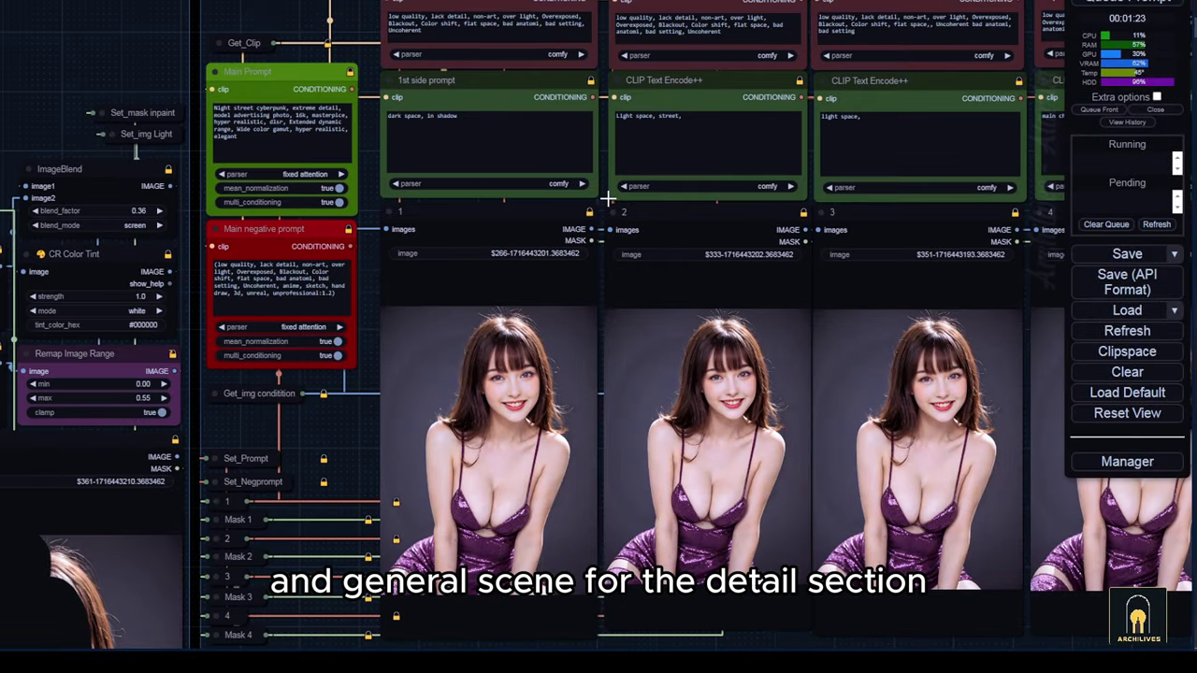
{"action": "scroll", "coordinate": [607, 199], "scroll_direction": "up", "scroll_amount": 1}
{"action": "left_click_drag", "start_coordinate": [443, 109], "coordinate": [360, 109]}
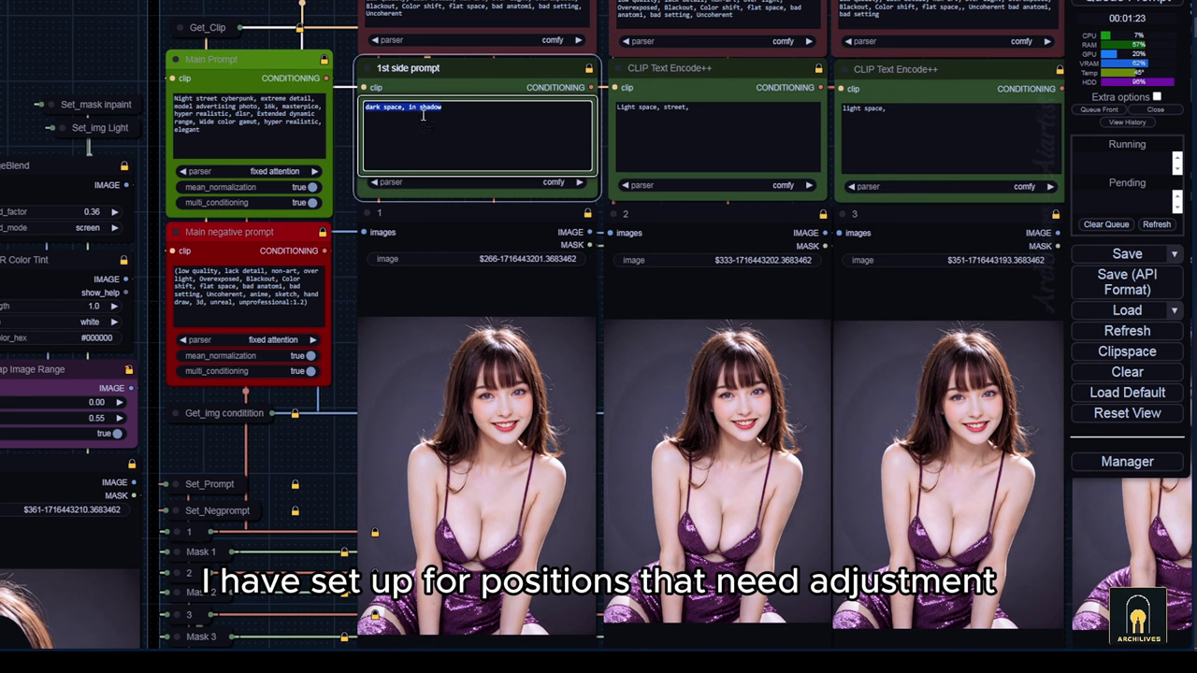
{"action": "right_click", "coordinate": [509, 224]}
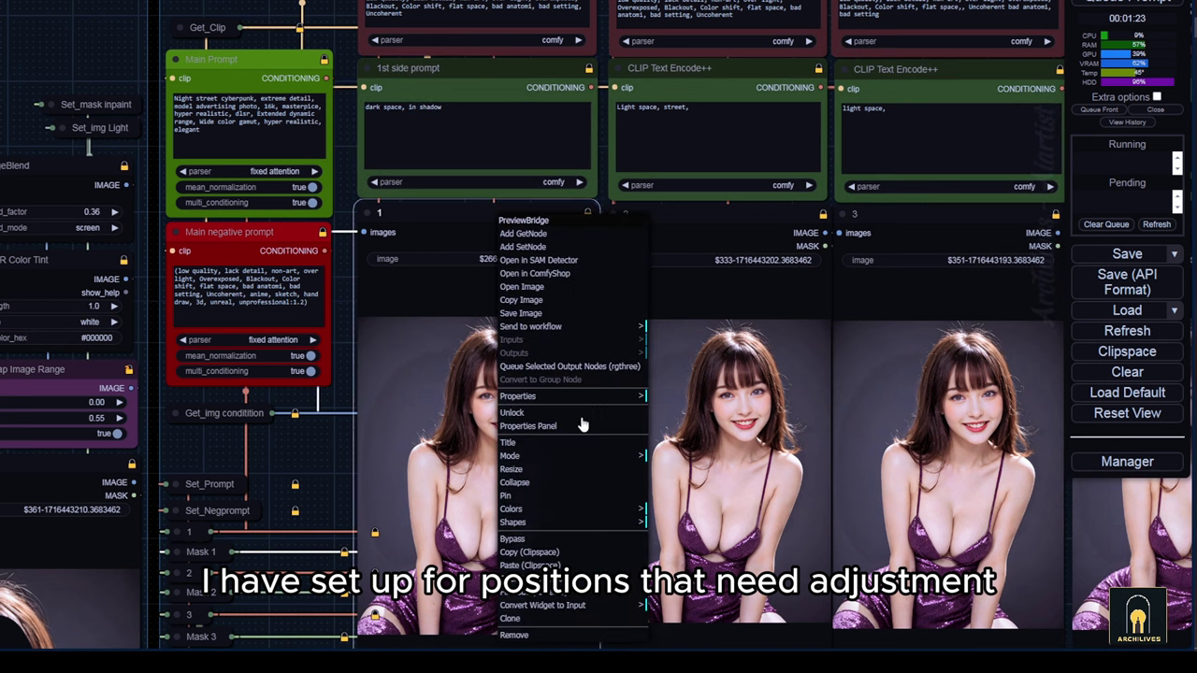
{"action": "left_click", "coordinate": [530, 579]}
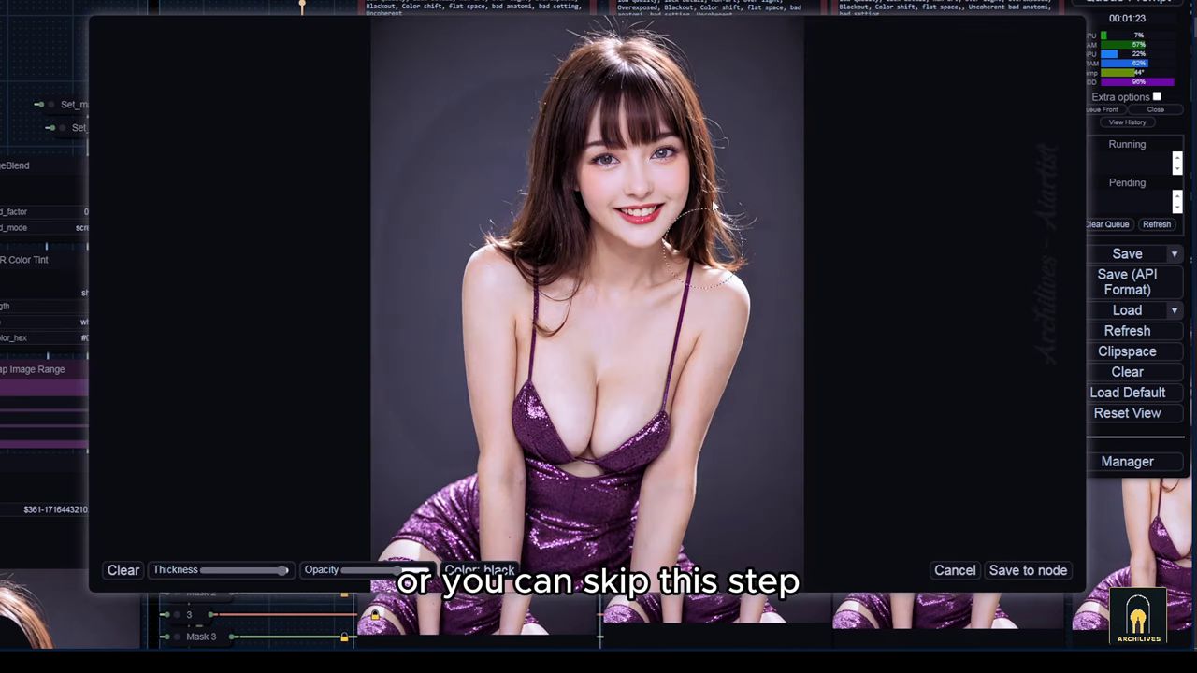
{"action": "mouse_move", "coordinate": [688, 56]}
{"action": "left_mouse_down"}
{"action": "mouse_move", "coordinate": [728, 203]}
{"action": "mouse_move", "coordinate": [768, 328]}
{"action": "mouse_move", "coordinate": [713, 527]}
{"action": "mouse_move", "coordinate": [733, 566]}
{"action": "mouse_move", "coordinate": [771, 577]}
{"action": "mouse_move", "coordinate": [796, 558]}
{"action": "mouse_move", "coordinate": [778, 469]}
{"action": "mouse_move", "coordinate": [774, 478]}
{"action": "mouse_move", "coordinate": [789, 365]}
{"action": "mouse_move", "coordinate": [775, 66]}
{"action": "mouse_move", "coordinate": [732, 35]}
{"action": "mouse_move", "coordinate": [704, 33]}
{"action": "mouse_move", "coordinate": [769, 31]}
{"action": "left_mouse_up"}
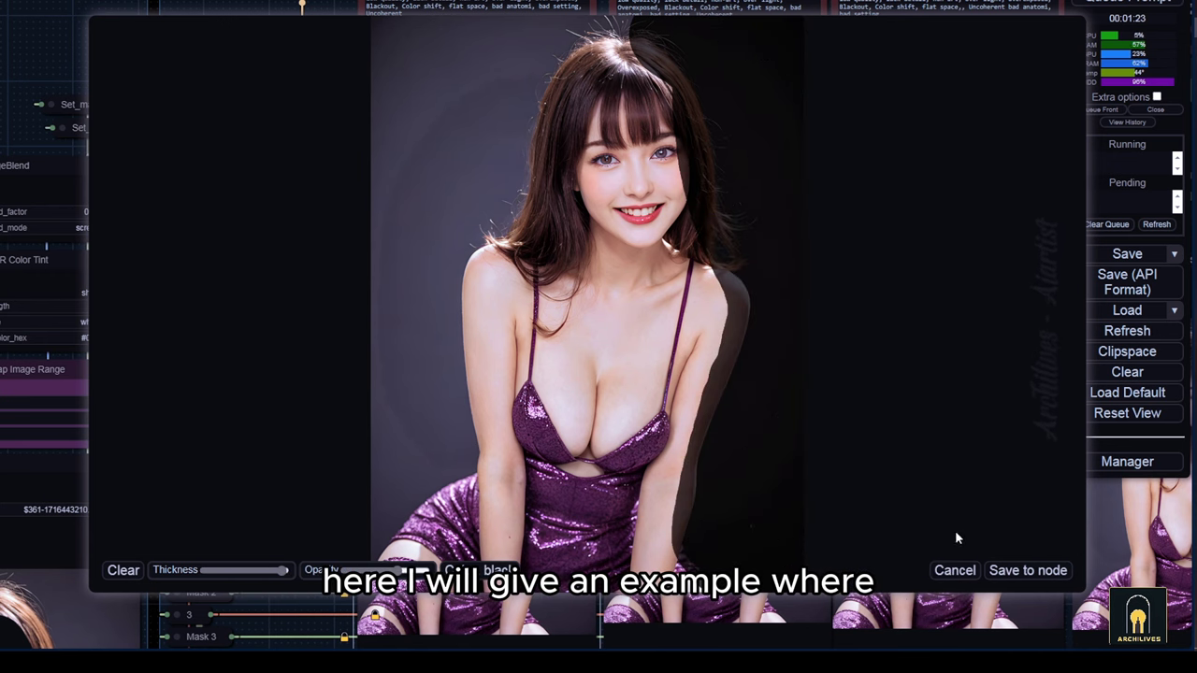
{"action": "left_click", "coordinate": [1045, 577]}
{"action": "mouse_move", "coordinate": [654, 556]}
{"action": "left_mouse_down"}
{"action": "mouse_move", "coordinate": [498, 561]}
{"action": "mouse_move", "coordinate": [720, 561]}
{"action": "mouse_move", "coordinate": [529, 533]}
{"action": "mouse_move", "coordinate": [715, 503]}
{"action": "left_mouse_up"}
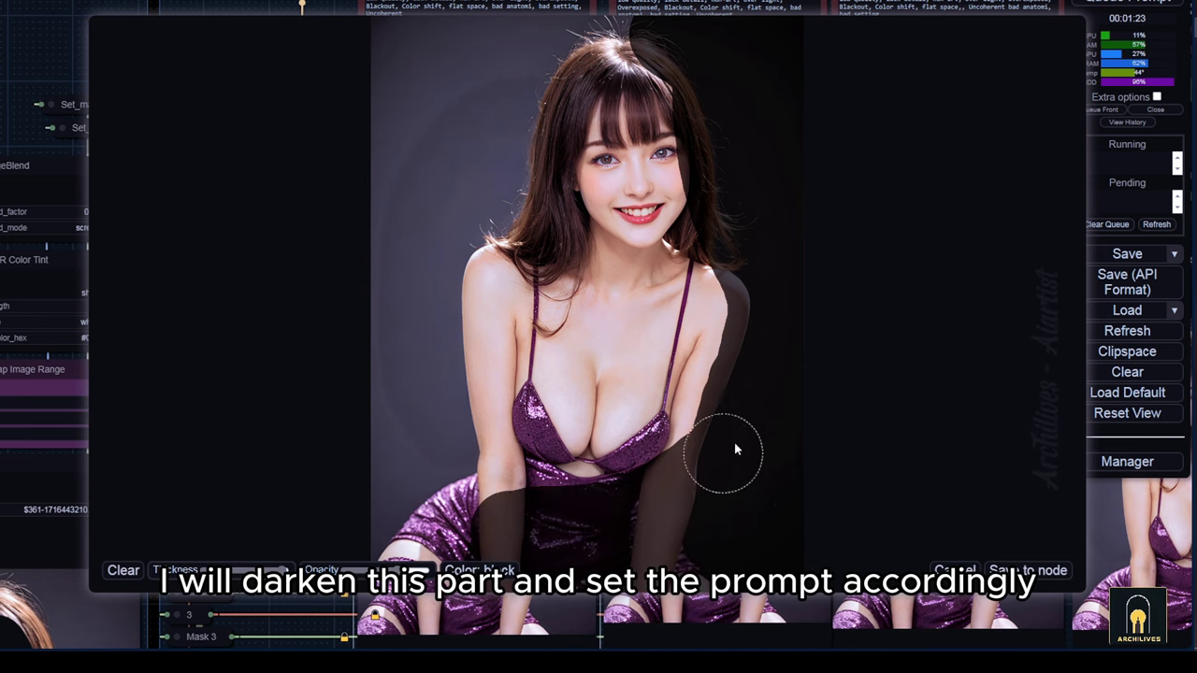
{"action": "left_click", "coordinate": [1041, 577]}
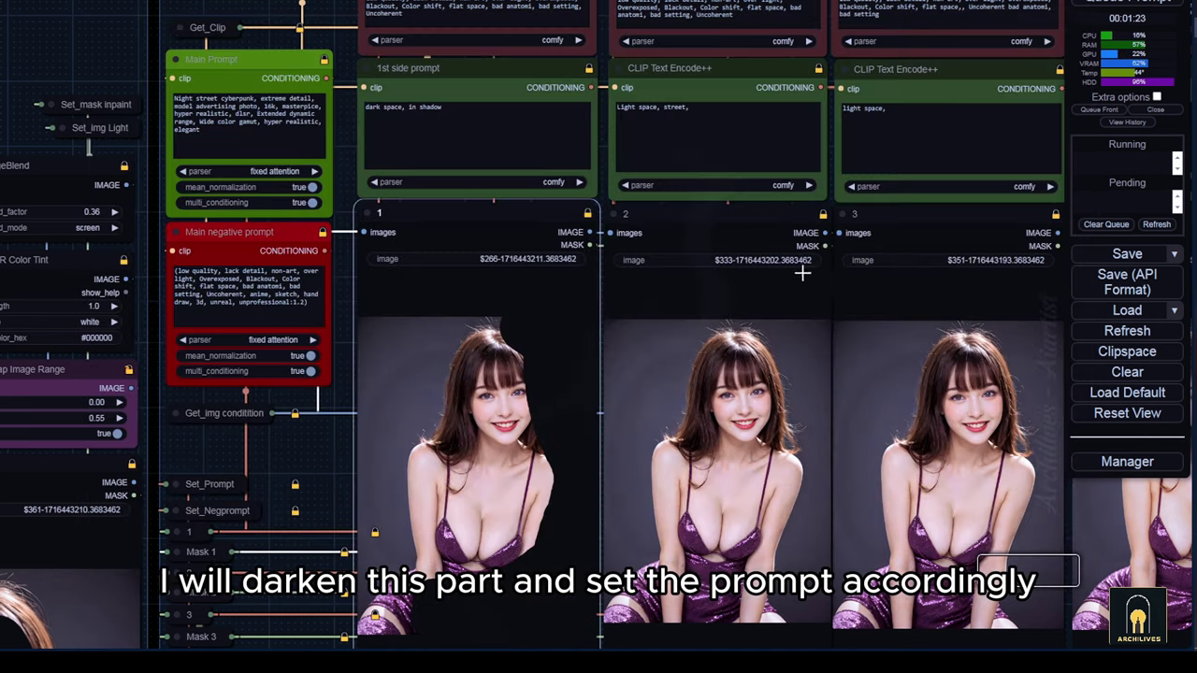
Mask the left background, outer arm and leg in preview image 2, under the "Light space, street" prompt, and save it to the node.
{"action": "scroll", "coordinate": [541, 183], "scroll_direction": "down", "scroll_amount": 10}
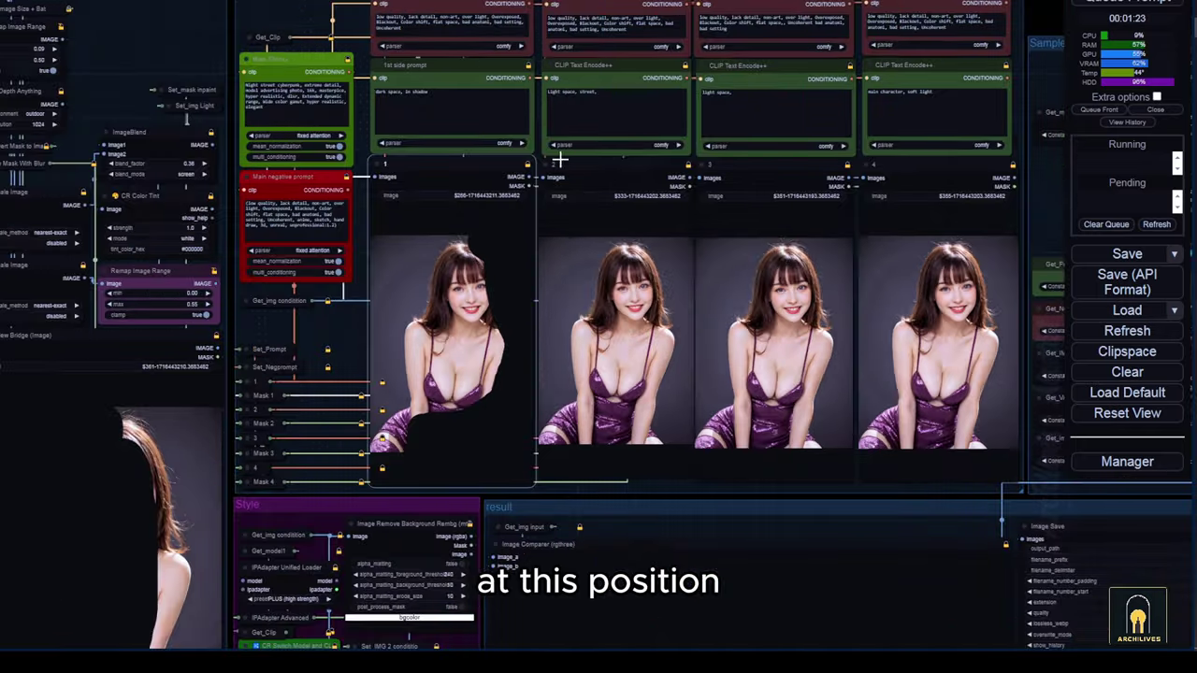
{"action": "scroll", "coordinate": [561, 217], "scroll_direction": "up", "scroll_amount": 10}
{"action": "right_click", "coordinate": [559, 217]}
{"action": "left_click", "coordinate": [606, 579]}
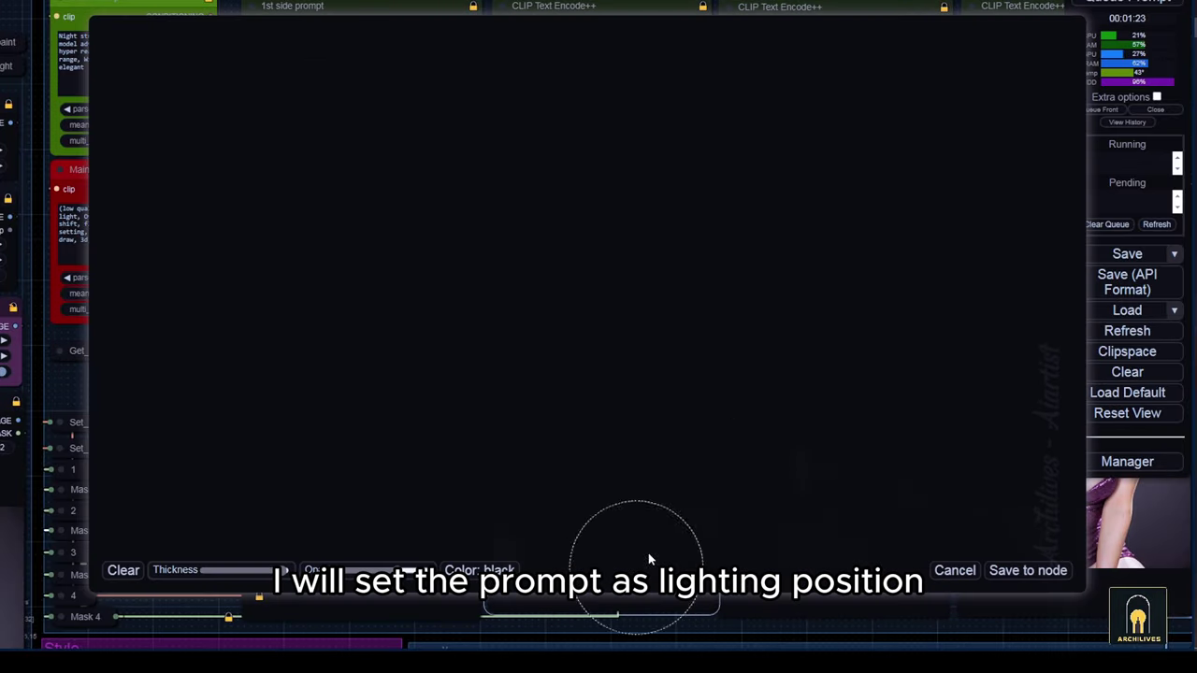
{"action": "mouse_move", "coordinate": [379, 56]}
{"action": "left_mouse_down"}
{"action": "mouse_move", "coordinate": [546, 50]}
{"action": "mouse_move", "coordinate": [493, 270]}
{"action": "mouse_move", "coordinate": [463, 480]}
{"action": "mouse_move", "coordinate": [401, 552]}
{"action": "mouse_move", "coordinate": [414, 86]}
{"action": "mouse_move", "coordinate": [395, 117]}
{"action": "mouse_move", "coordinate": [388, 253]}
{"action": "mouse_move", "coordinate": [478, 80]}
{"action": "mouse_move", "coordinate": [434, 371]}
{"action": "left_mouse_up"}
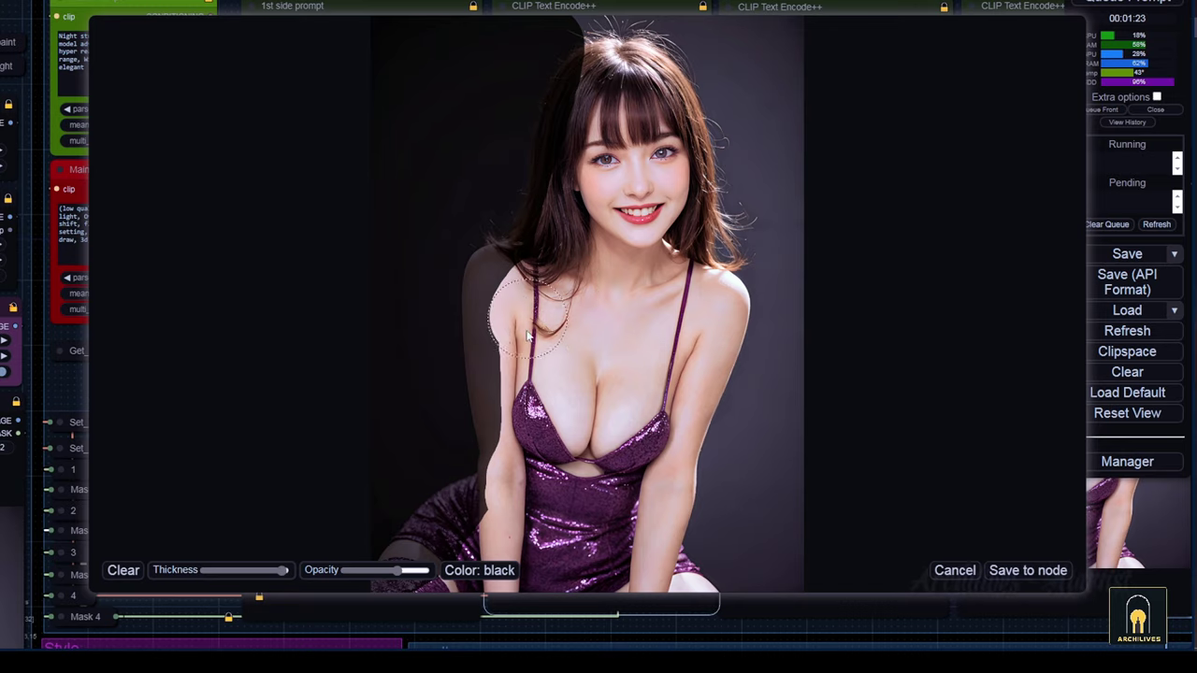
{"action": "left_click", "coordinate": [1033, 572]}
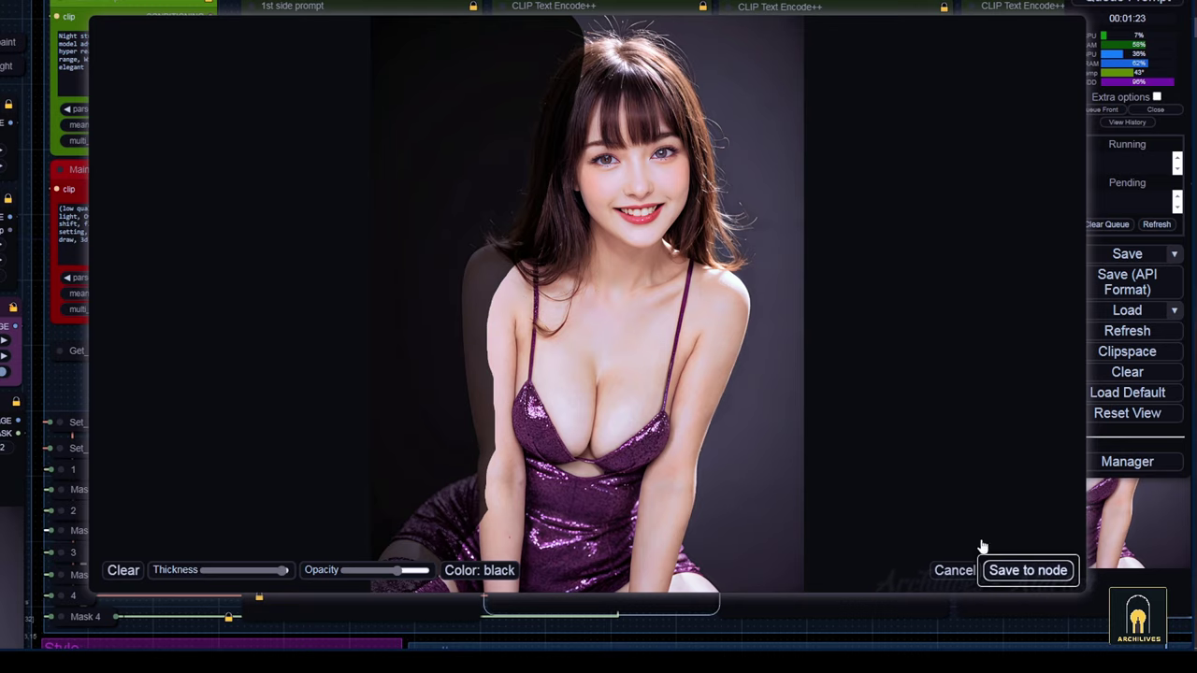
Mask the woman's entire figure in preview image 4, under the "main character, soft light" prompt.
{"action": "scroll", "coordinate": [253, 306], "scroll_direction": "down", "scroll_amount": 3}
{"action": "scroll", "coordinate": [598, 191], "scroll_direction": "up", "scroll_amount": 4}
{"action": "scroll", "coordinate": [807, 293], "scroll_direction": "down", "scroll_amount": 2}
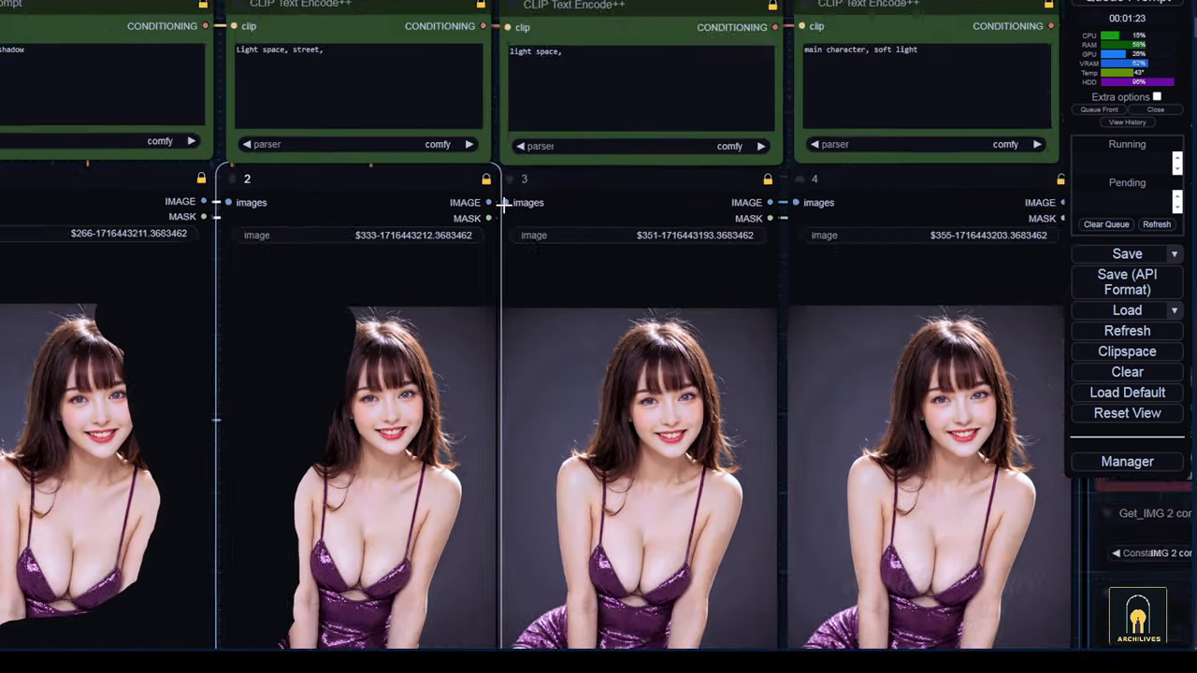
{"action": "scroll", "coordinate": [642, 415], "scroll_direction": "up", "scroll_amount": 1}
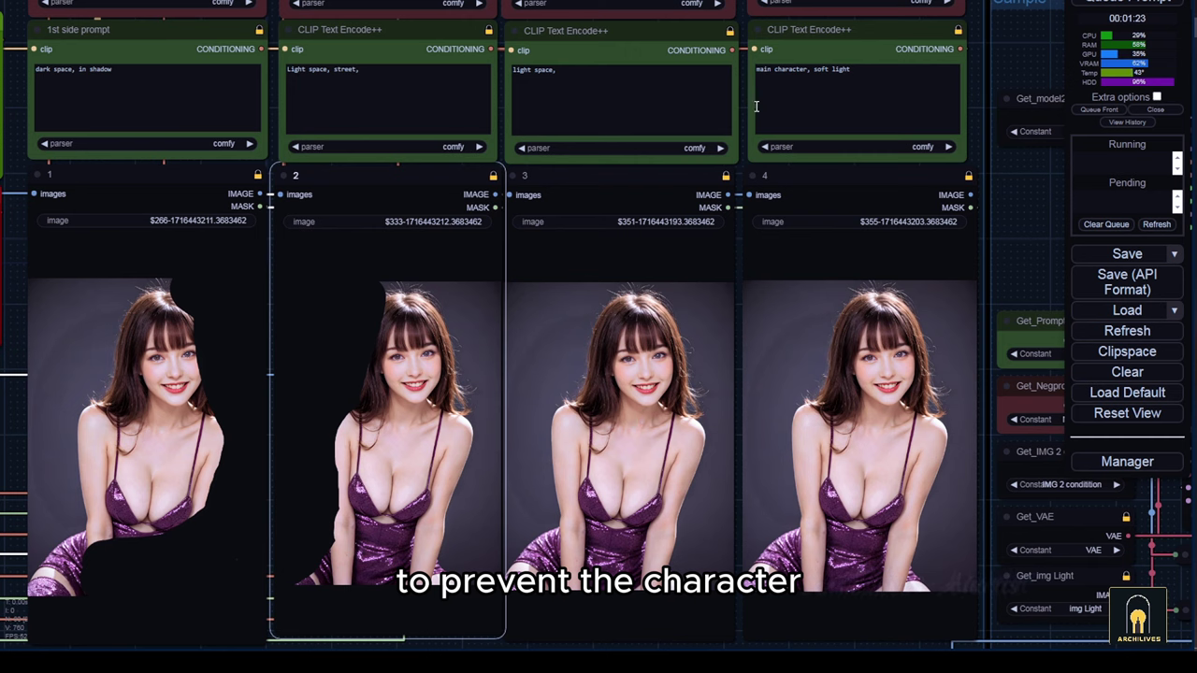
{"action": "right_click", "coordinate": [851, 228]}
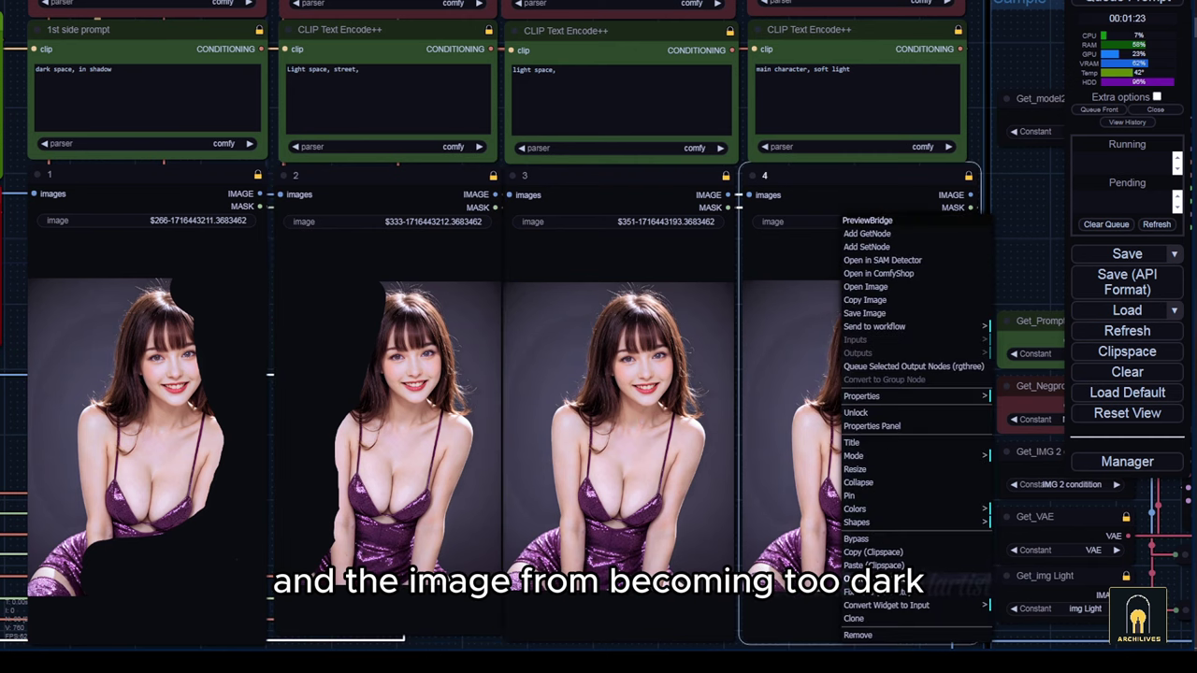
{"action": "left_click", "coordinate": [874, 579]}
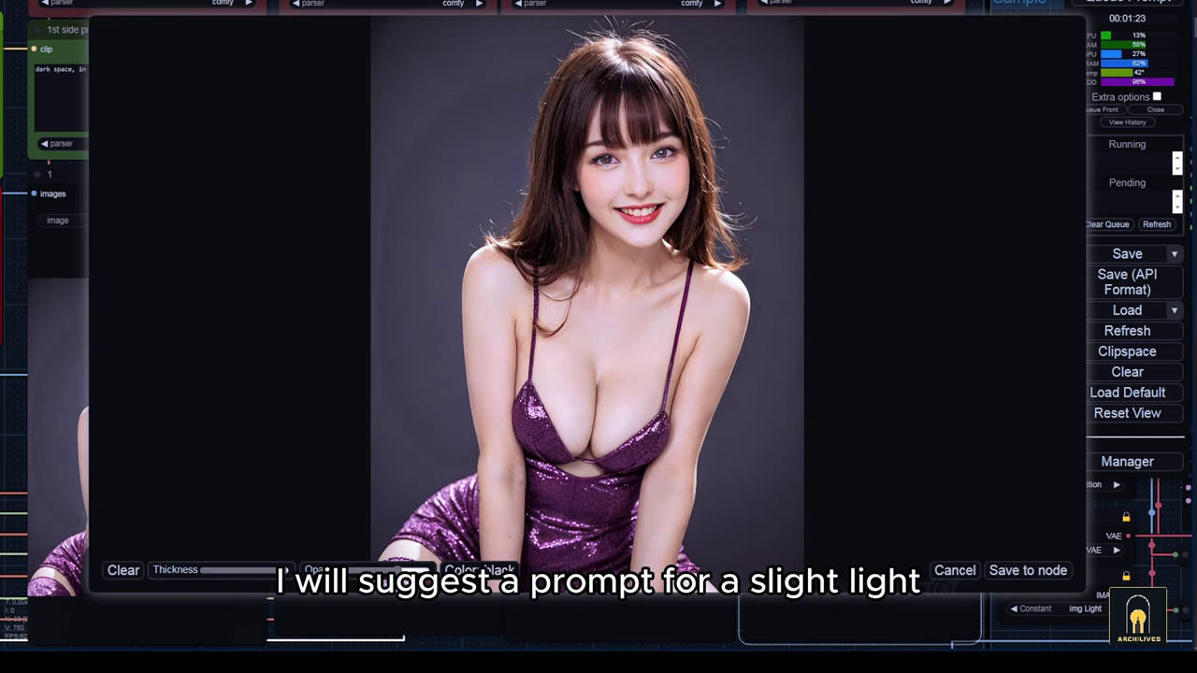
{"action": "left_click_drag", "start_coordinate": [479, 516], "coordinate": [409, 579]}
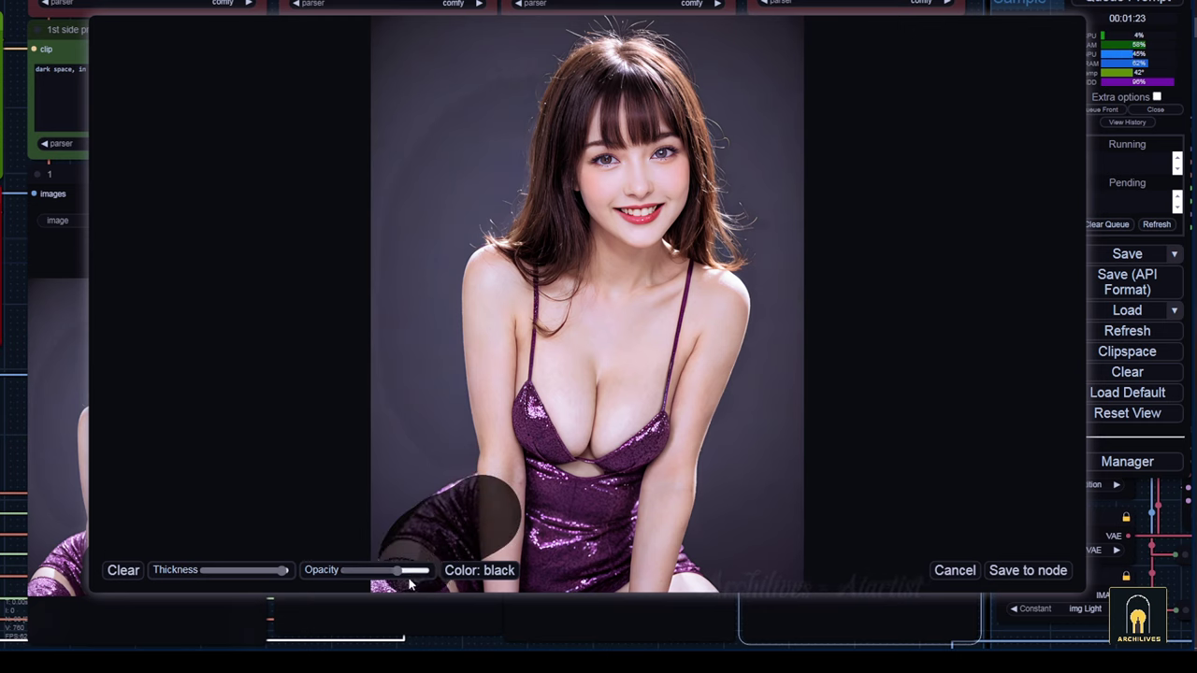
{"action": "mouse_move", "coordinate": [538, 516]}
{"action": "left_mouse_down"}
{"action": "mouse_move", "coordinate": [512, 563]}
{"action": "mouse_move", "coordinate": [468, 586]}
{"action": "mouse_move", "coordinate": [672, 591]}
{"action": "mouse_move", "coordinate": [638, 558]}
{"action": "mouse_move", "coordinate": [616, 457]}
{"action": "mouse_move", "coordinate": [675, 316]}
{"action": "mouse_move", "coordinate": [693, 307]}
{"action": "mouse_move", "coordinate": [709, 318]}
{"action": "mouse_move", "coordinate": [652, 544]}
{"action": "mouse_move", "coordinate": [552, 480]}
{"action": "mouse_move", "coordinate": [508, 496]}
{"action": "mouse_move", "coordinate": [492, 309]}
{"action": "mouse_move", "coordinate": [532, 270]}
{"action": "mouse_move", "coordinate": [568, 273]}
{"action": "mouse_move", "coordinate": [541, 430]}
{"action": "mouse_move", "coordinate": [610, 310]}
{"action": "mouse_move", "coordinate": [594, 375]}
{"action": "mouse_move", "coordinate": [650, 285]}
{"action": "mouse_move", "coordinate": [630, 236]}
{"action": "mouse_move", "coordinate": [660, 161]}
{"action": "mouse_move", "coordinate": [618, 89]}
{"action": "mouse_move", "coordinate": [585, 88]}
{"action": "mouse_move", "coordinate": [542, 225]}
{"action": "mouse_move", "coordinate": [560, 217]}
{"action": "mouse_move", "coordinate": [634, 86]}
{"action": "mouse_move", "coordinate": [717, 347]}
{"action": "left_mouse_up"}
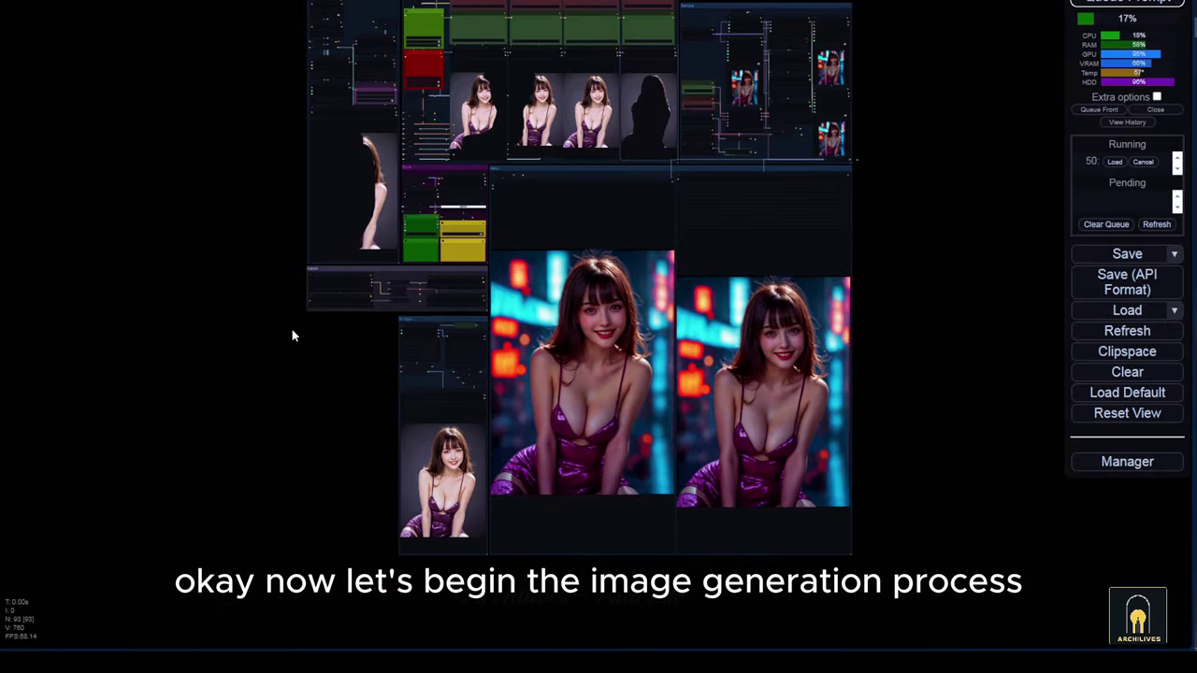
Clear the light image's mask and paint a new one over the woman's head and upper body.
{"action": "scroll", "coordinate": [288, 384], "scroll_direction": "up", "scroll_amount": 3}
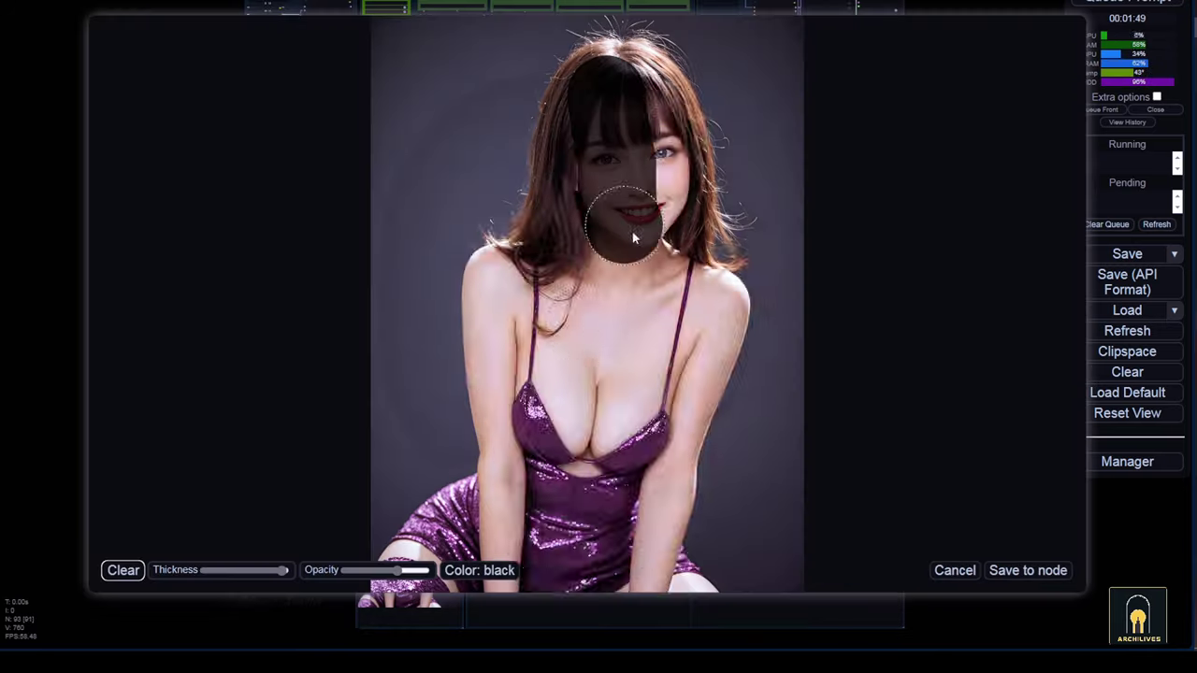
{"action": "mouse_move", "coordinate": [634, 233]}
{"action": "left_mouse_down"}
{"action": "mouse_move", "coordinate": [632, 153]}
{"action": "mouse_move", "coordinate": [514, 56]}
{"action": "left_mouse_up"}
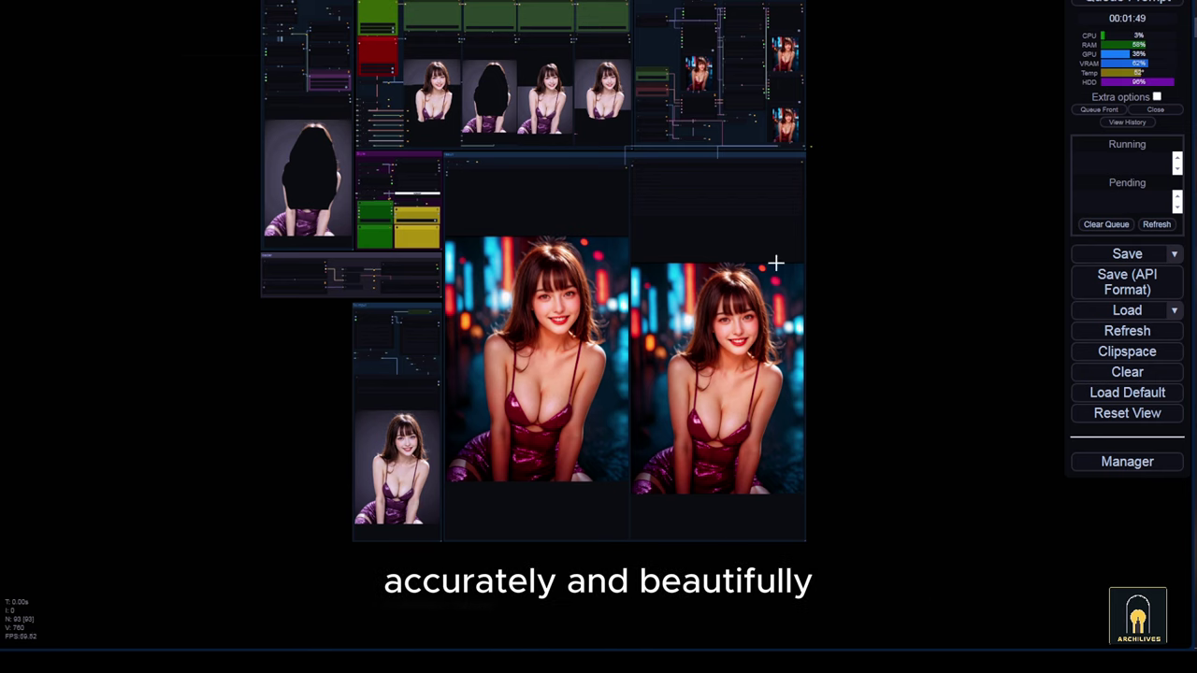
Replace the portrait in the Load Image node with the red sofa picture.
{"action": "scroll", "coordinate": [467, 455], "scroll_direction": "up", "scroll_amount": 3}
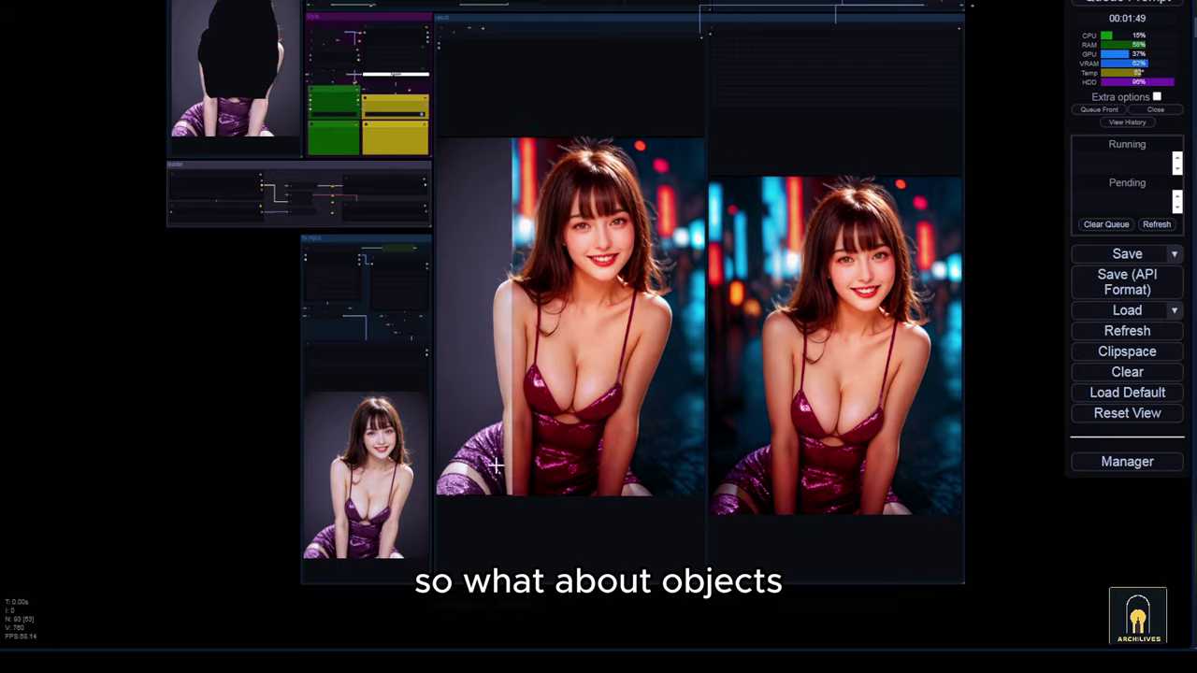
{"action": "scroll", "coordinate": [216, 449], "scroll_direction": "down", "scroll_amount": 3}
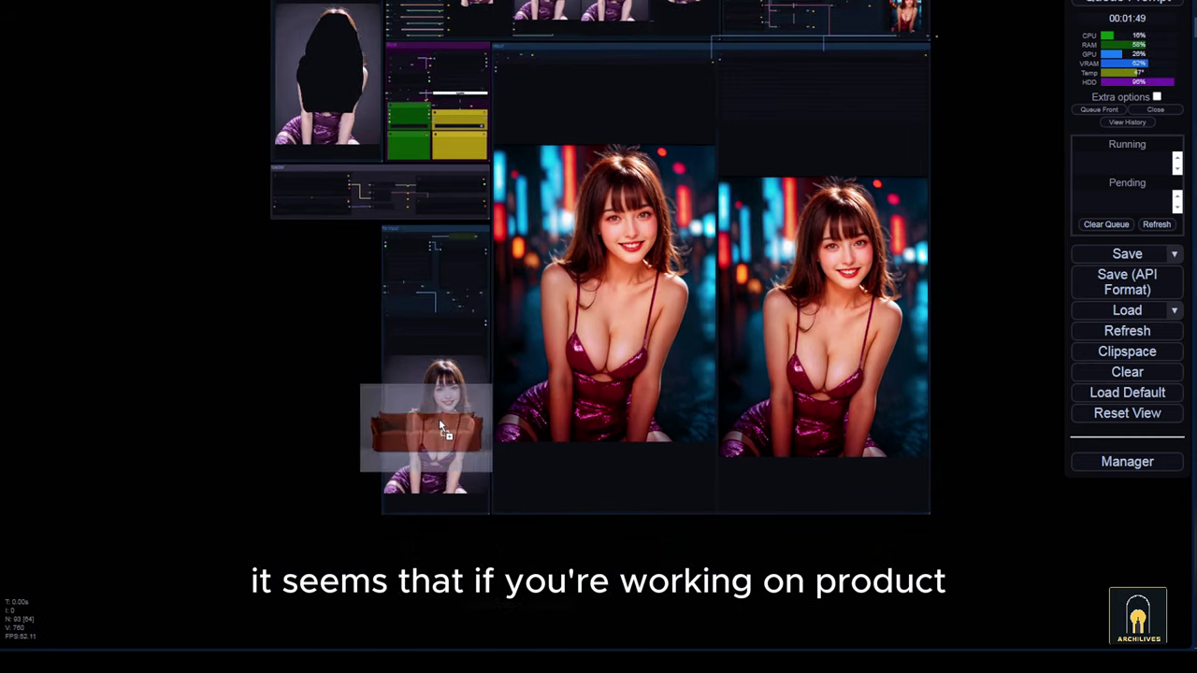
{"action": "scroll", "coordinate": [473, 571], "scroll_direction": "up", "scroll_amount": 3}
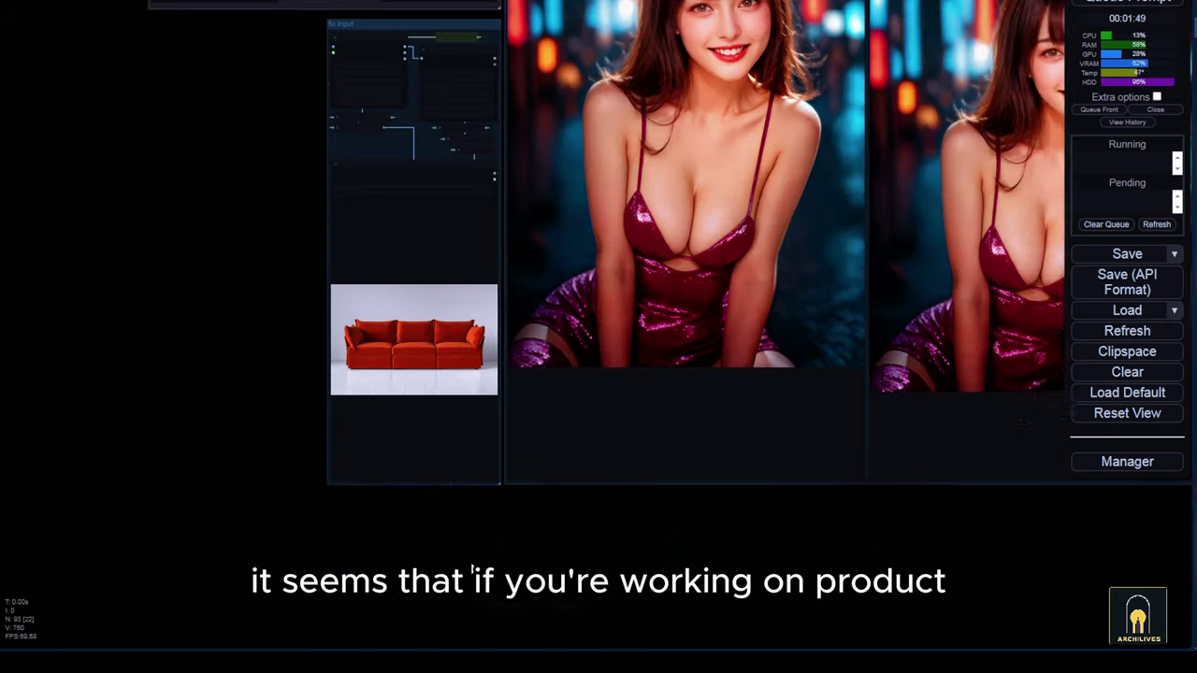
{"action": "scroll", "coordinate": [472, 566], "scroll_direction": "down", "scroll_amount": 4}
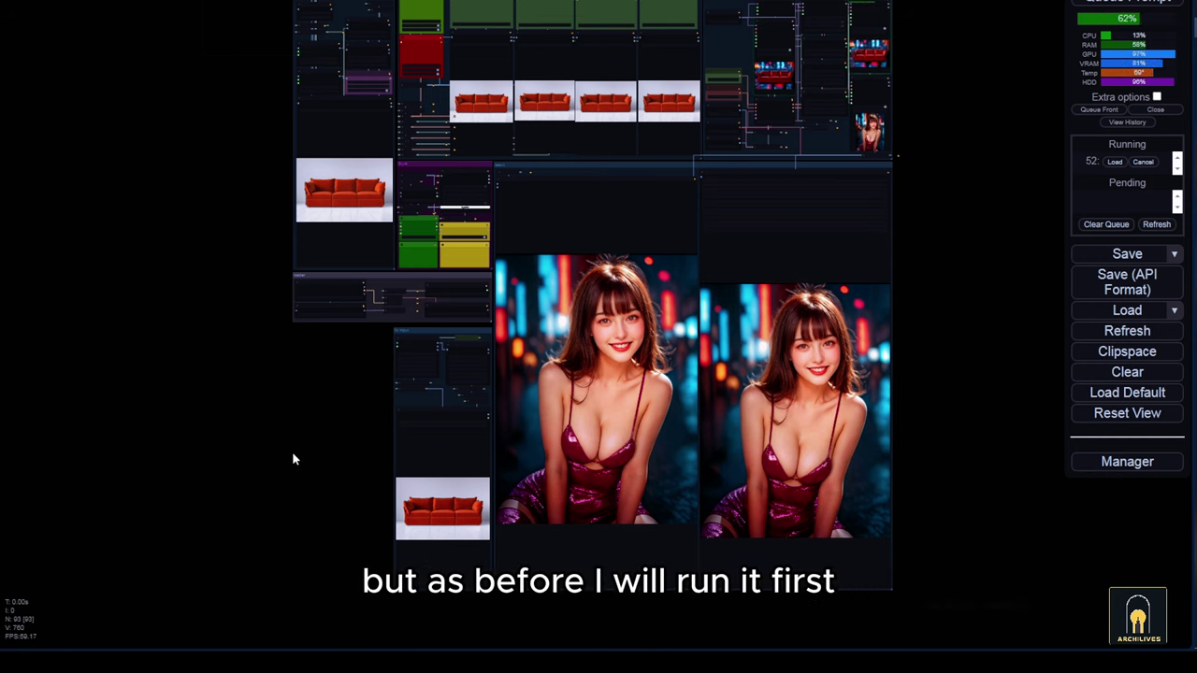
Mask the wall area along the top of the sofa's backrest in the light image.
{"action": "scroll", "coordinate": [291, 459], "scroll_direction": "up", "scroll_amount": 1}
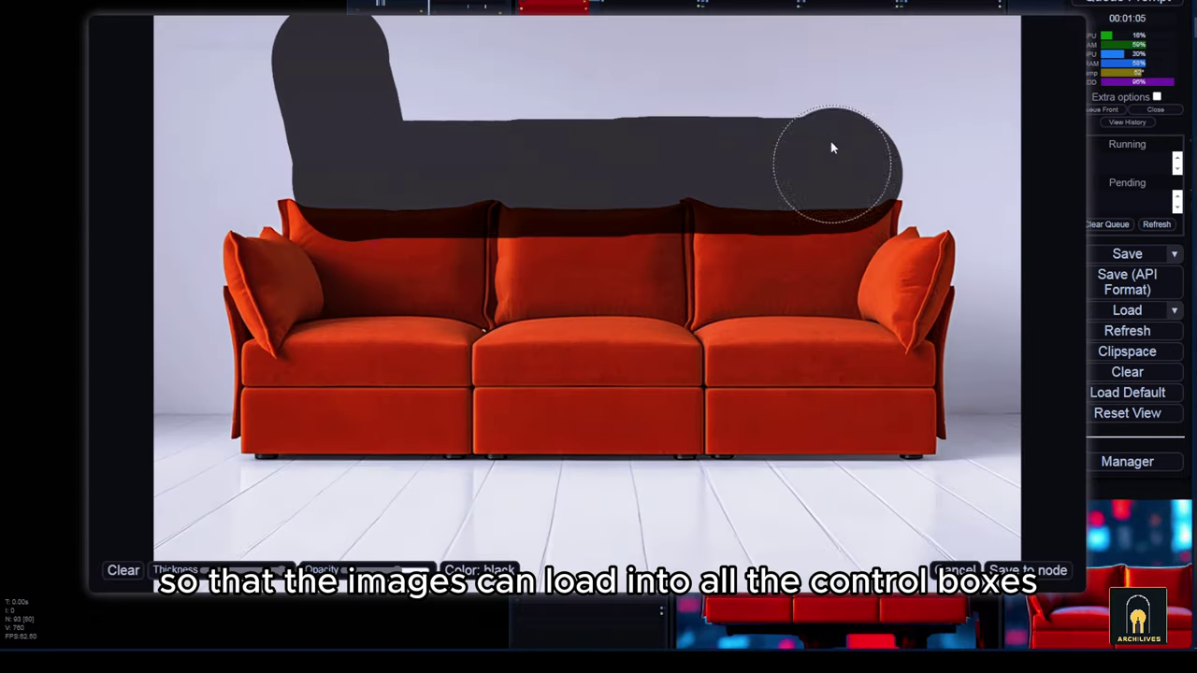
{"action": "left_click_drag", "start_coordinate": [832, 147], "coordinate": [949, 210]}
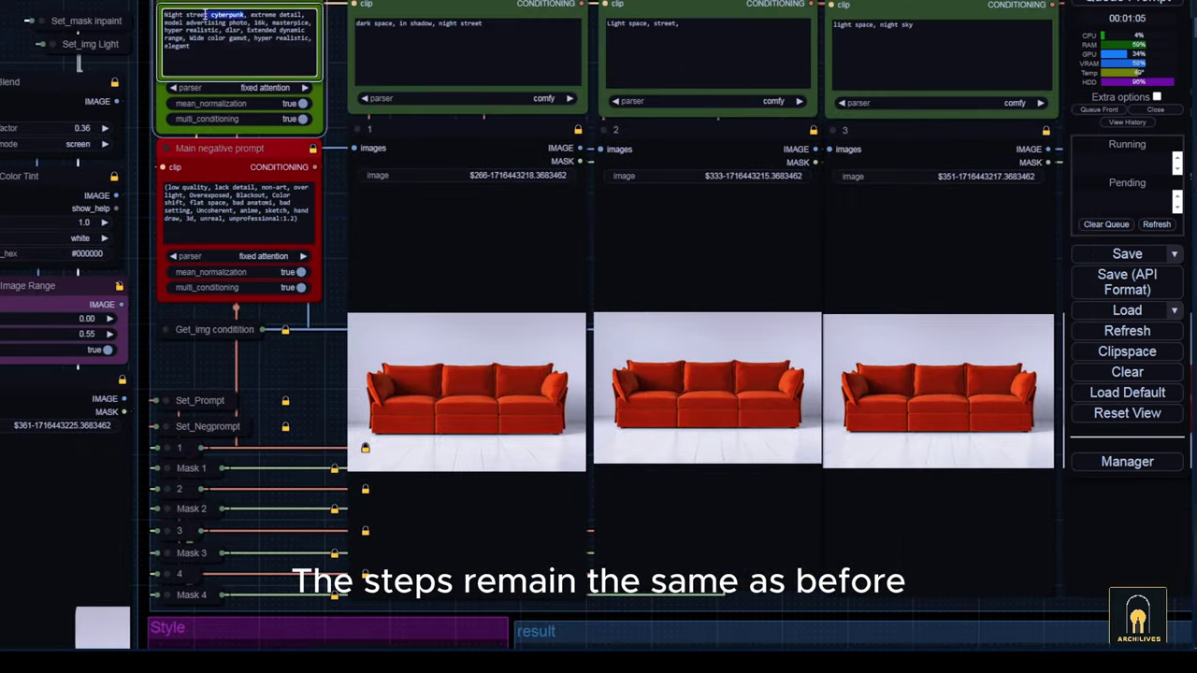
Mask the side walls in preview image 1, the wall above the sofa in image 2 and the floor in image 3.
{"action": "right_click", "coordinate": [445, 393]}
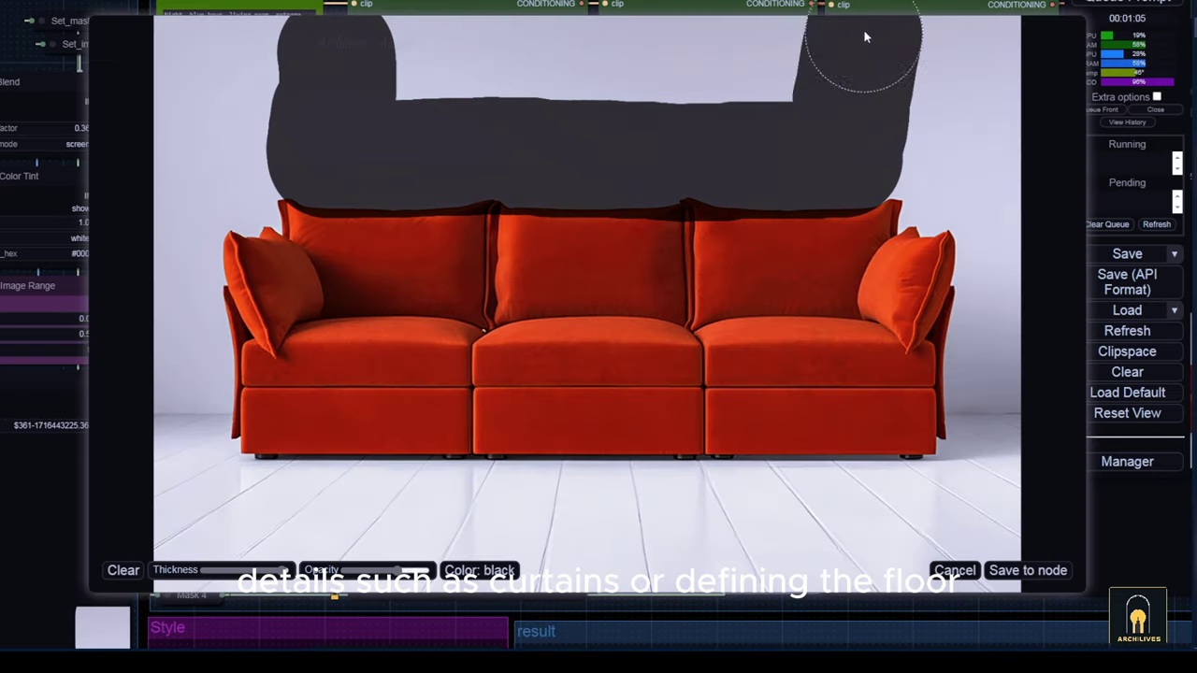
{"action": "left_click_drag", "start_coordinate": [841, 40], "coordinate": [898, 102]}
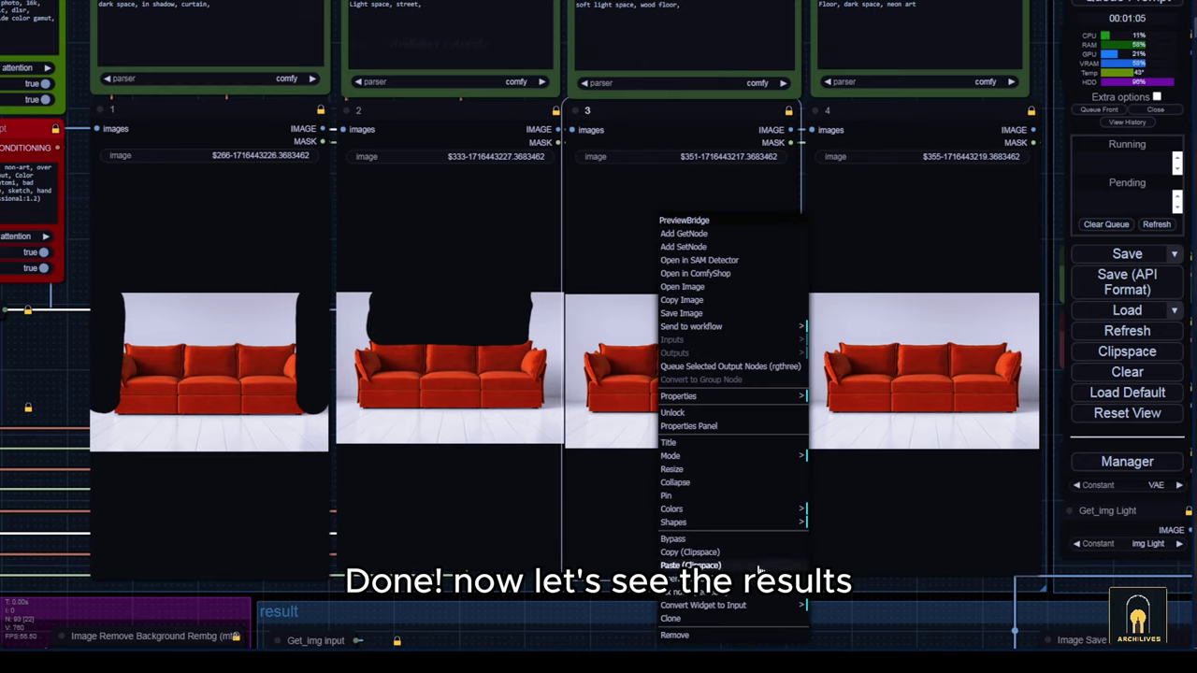
{"action": "left_click", "coordinate": [627, 274]}
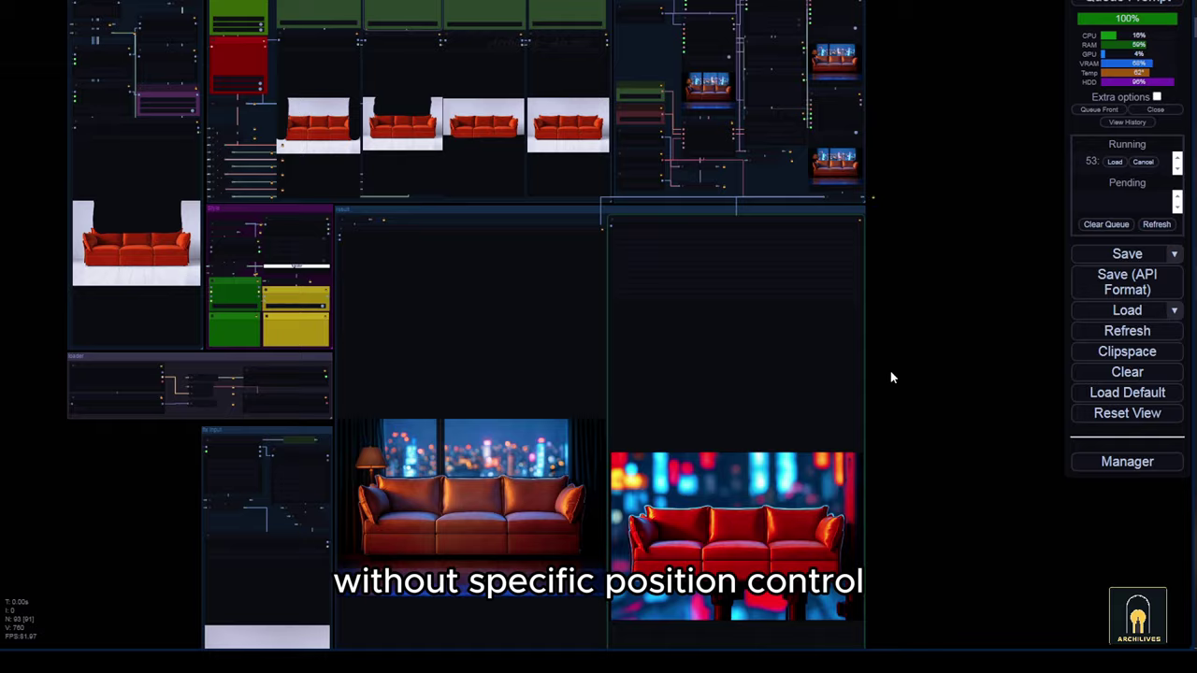
Compare the generated sofa image with the original, checking the floor position, the background and the lit areas.
{"action": "left_click_drag", "start_coordinate": [890, 377], "coordinate": [913, 273]}
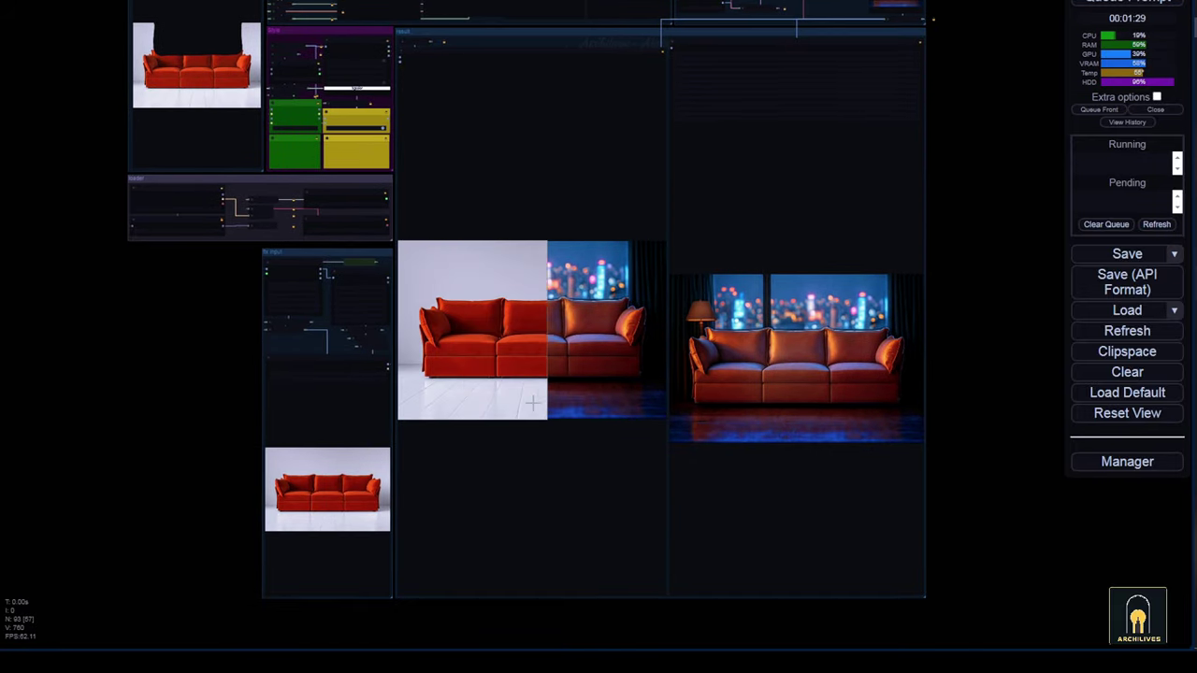
{"action": "scroll", "coordinate": [523, 411], "scroll_direction": "up", "scroll_amount": 4}
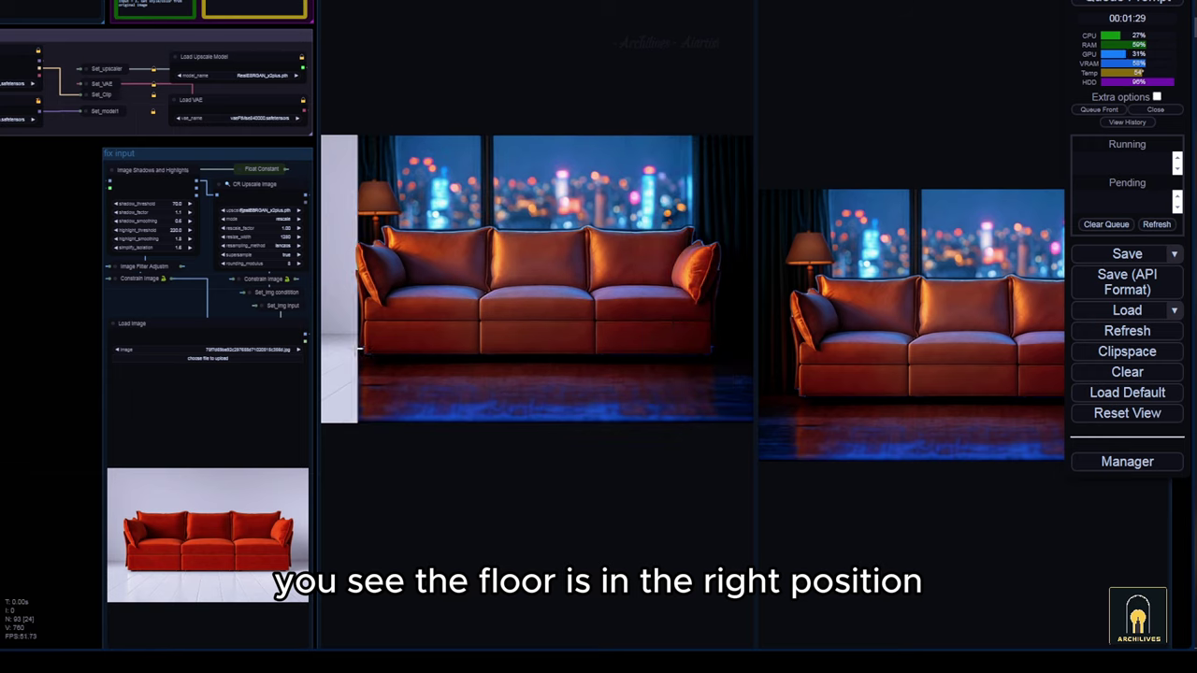
{"action": "scroll", "coordinate": [318, 349], "scroll_direction": "down", "scroll_amount": 2}
{"action": "left_click_drag", "start_coordinate": [84, 314], "coordinate": [261, 329]}
{"action": "scroll", "coordinate": [204, 366], "scroll_direction": "down", "scroll_amount": 2}
{"action": "scroll", "coordinate": [606, 347], "scroll_direction": "up", "scroll_amount": 5}
{"action": "scroll", "coordinate": [503, 356], "scroll_direction": "down", "scroll_amount": 4}
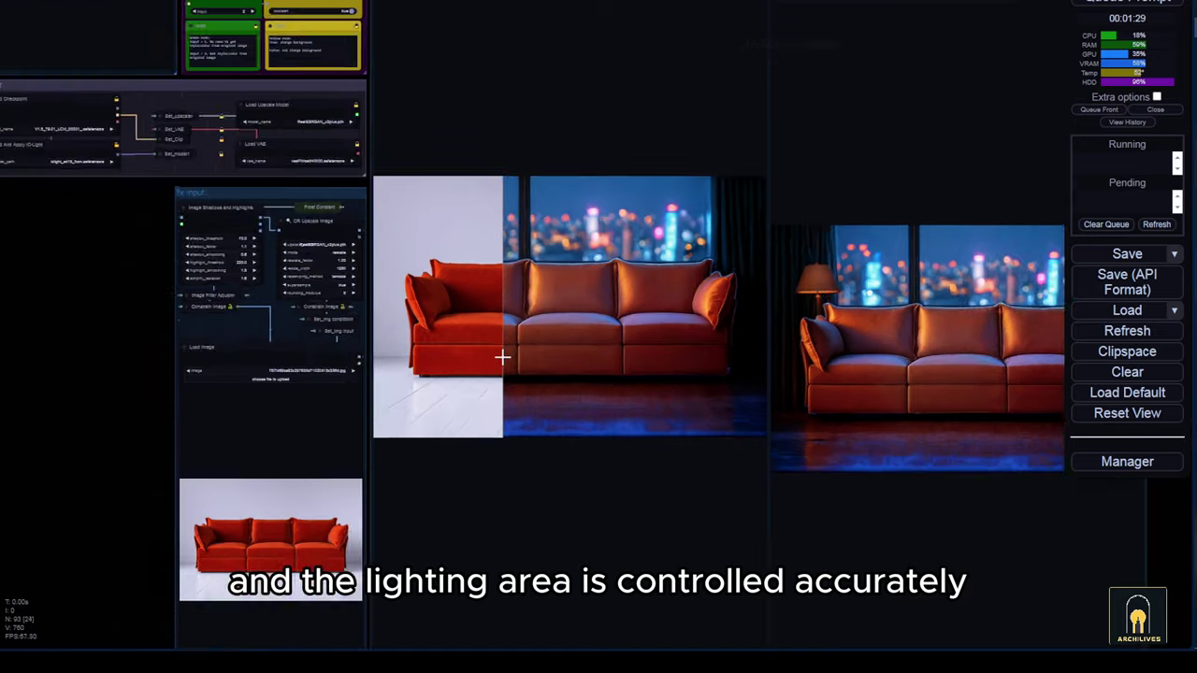
{"action": "scroll", "coordinate": [279, 513], "scroll_direction": "up", "scroll_amount": 12}
{"action": "left_click_drag", "start_coordinate": [348, 553], "coordinate": [393, 426]}
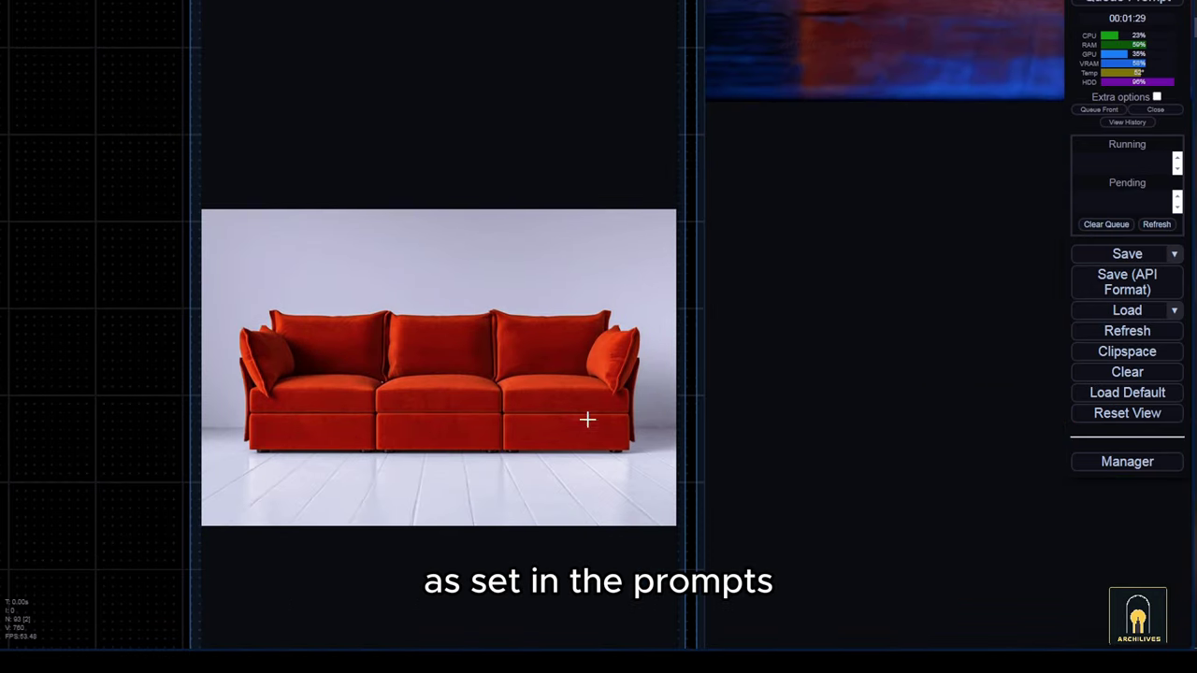
{"action": "scroll", "coordinate": [401, 529], "scroll_direction": "down", "scroll_amount": 3}
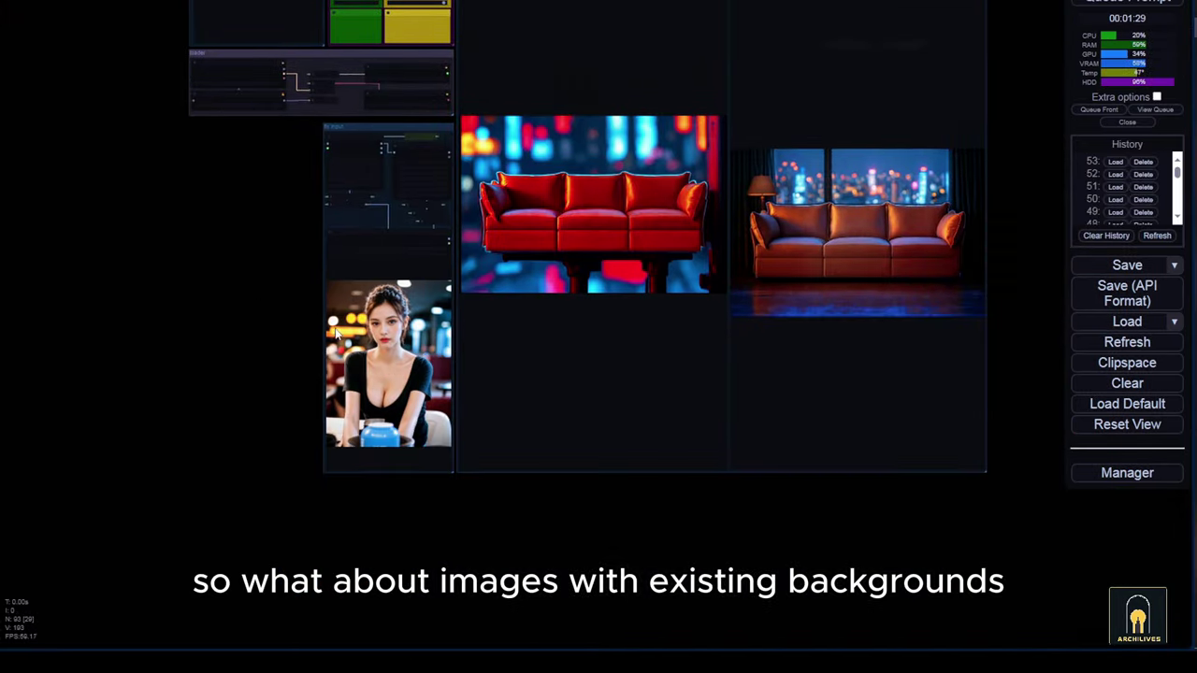
Read the green and yellow notes on style and background, and set the Switch image node's boolean to true.
{"action": "scroll", "coordinate": [208, 331], "scroll_direction": "up", "scroll_amount": 3}
{"action": "left_click_drag", "start_coordinate": [208, 331], "coordinate": [392, 655]}
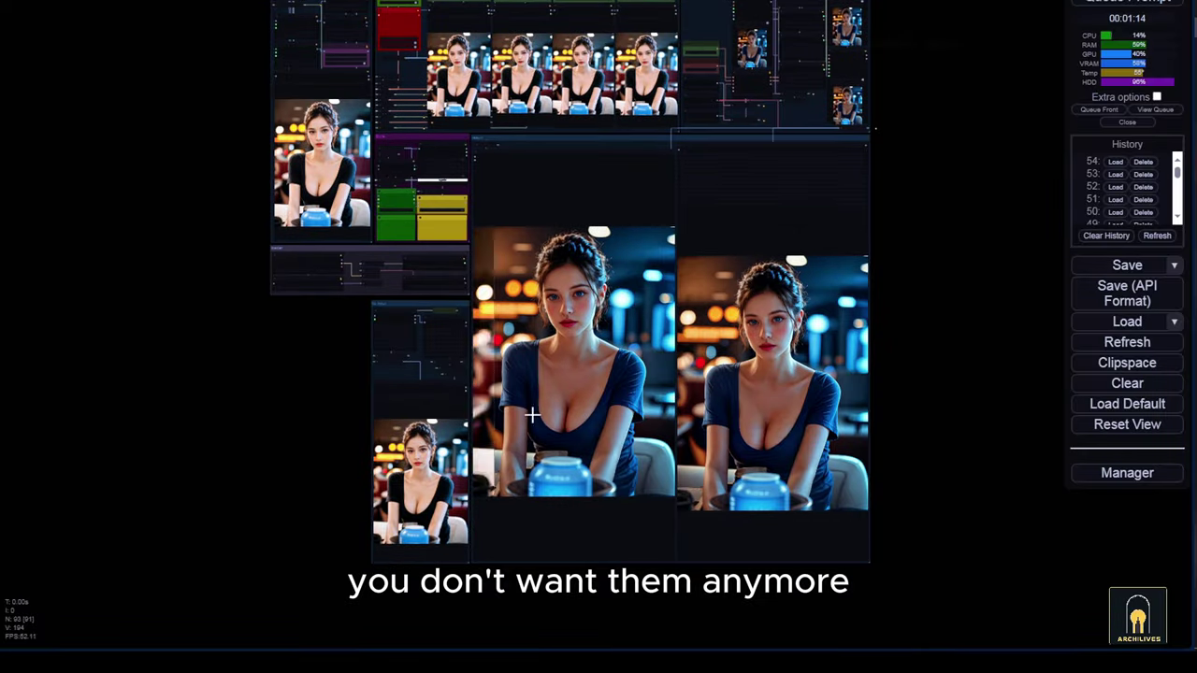
{"action": "scroll", "coordinate": [524, 459], "scroll_direction": "up", "scroll_amount": 3}
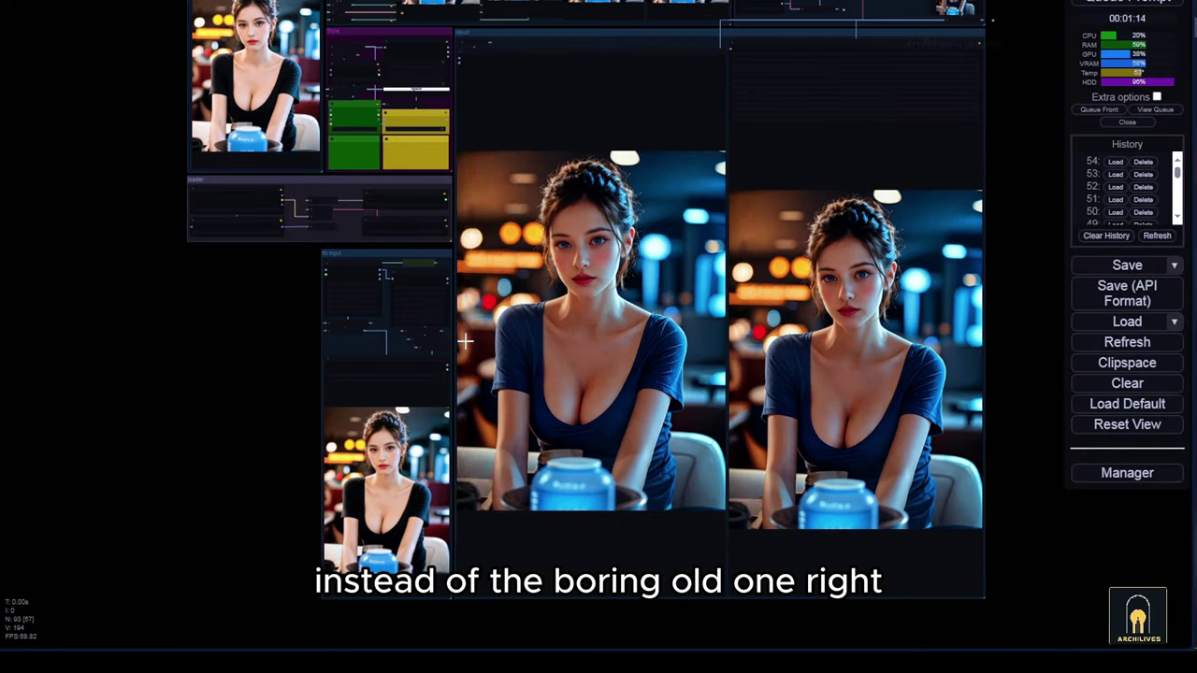
{"action": "left_click_drag", "start_coordinate": [332, 208], "coordinate": [383, 323]}
{"action": "scroll", "coordinate": [436, 254], "scroll_direction": "up", "scroll_amount": 14}
{"action": "scroll", "coordinate": [443, 236], "scroll_direction": "up", "scroll_amount": 3}
{"action": "left_click_drag", "start_coordinate": [238, 404], "coordinate": [190, 371]}
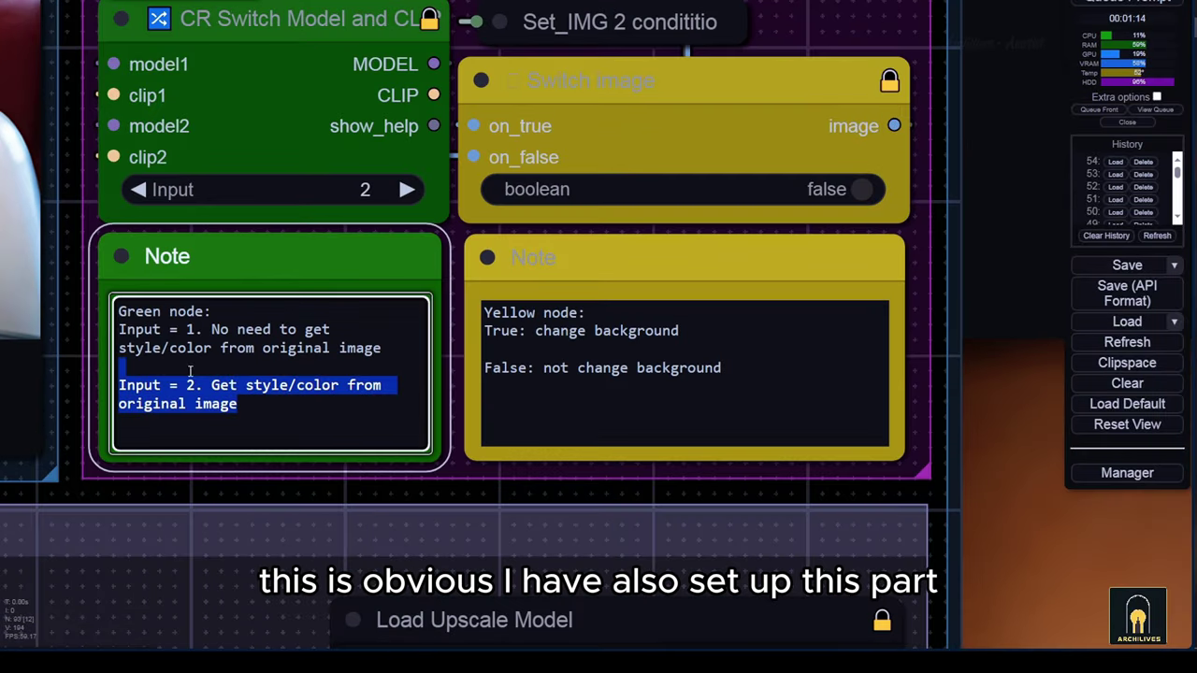
{"action": "left_click_drag", "start_coordinate": [754, 383], "coordinate": [485, 322]}
{"action": "left_click", "coordinate": [723, 148]}
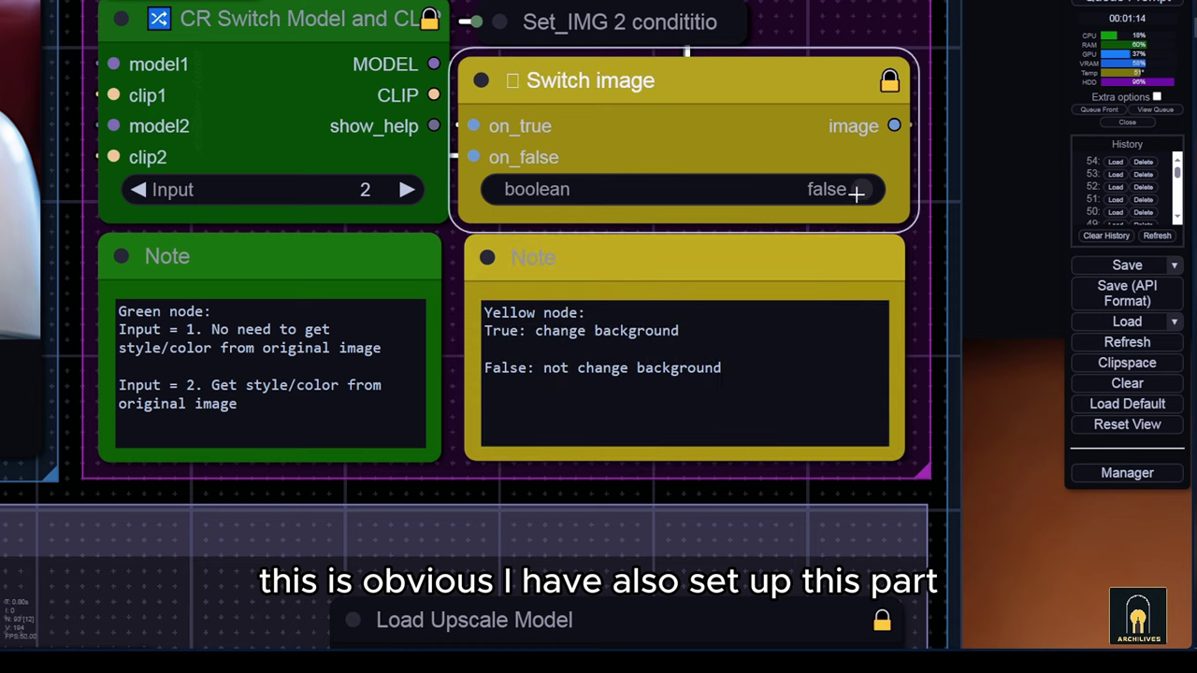
{"action": "left_click", "coordinate": [315, 405]}
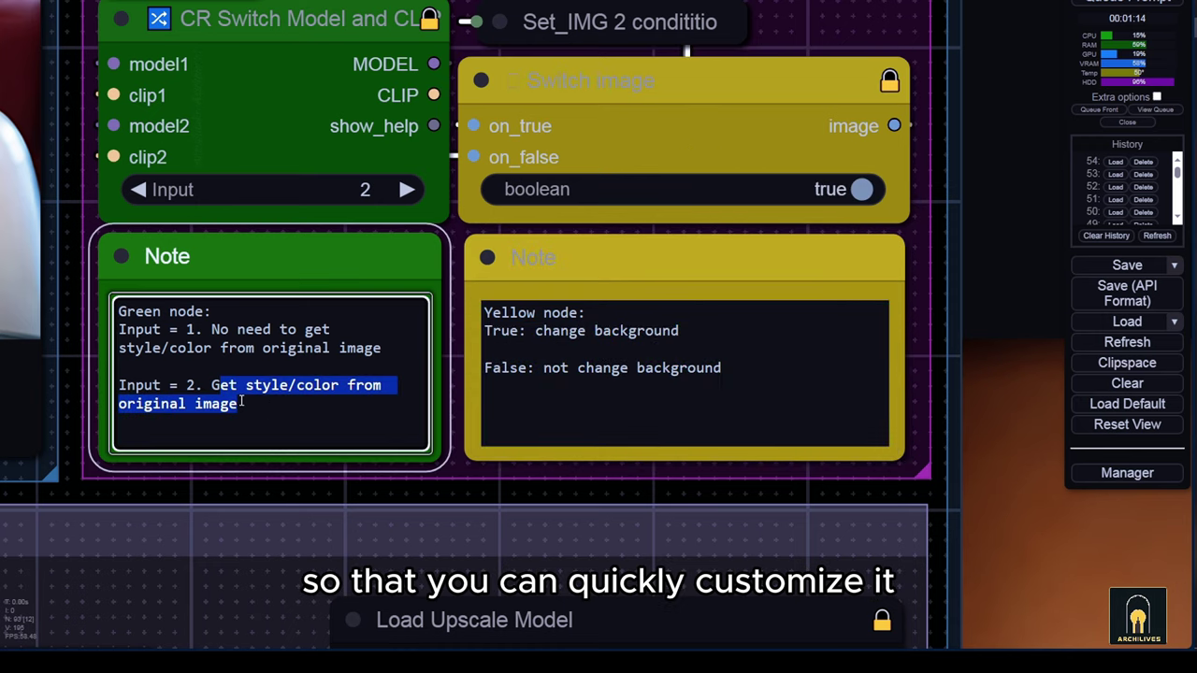
{"action": "left_click", "coordinate": [372, 248]}
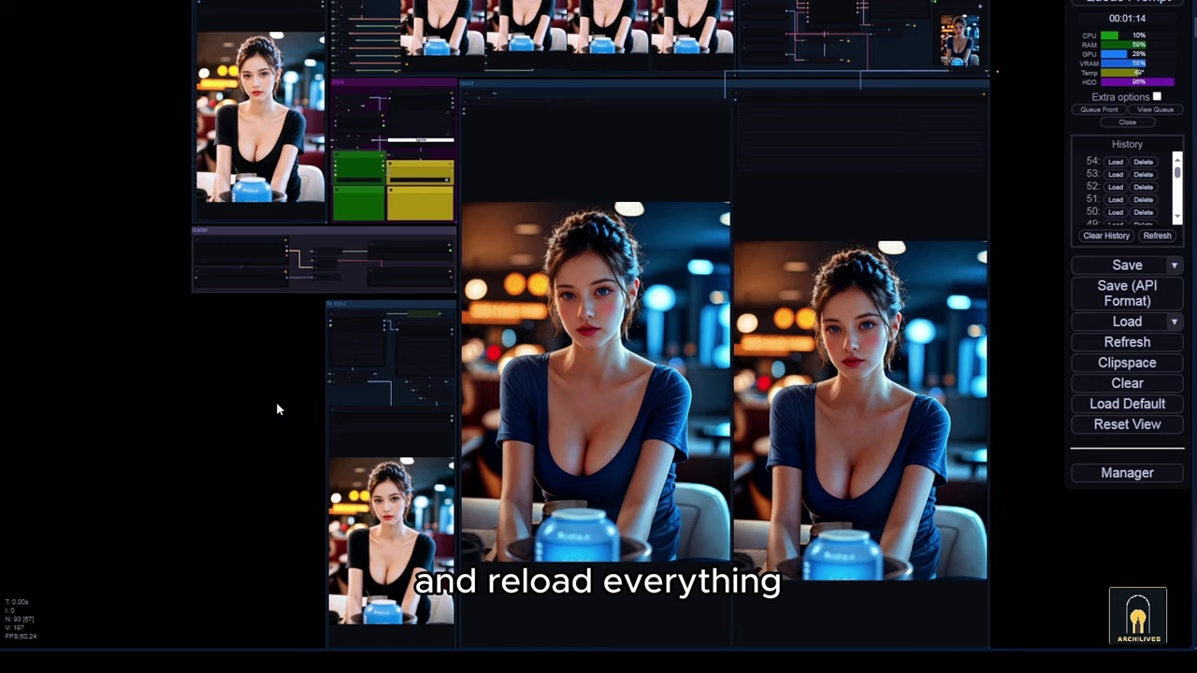
Append "realistic skin," to the "Light space," prompt above preview image 2.
{"action": "left_click_drag", "start_coordinate": [278, 408], "coordinate": [288, 515]}
{"action": "left_click_drag", "start_coordinate": [265, 429], "coordinate": [260, 367]}
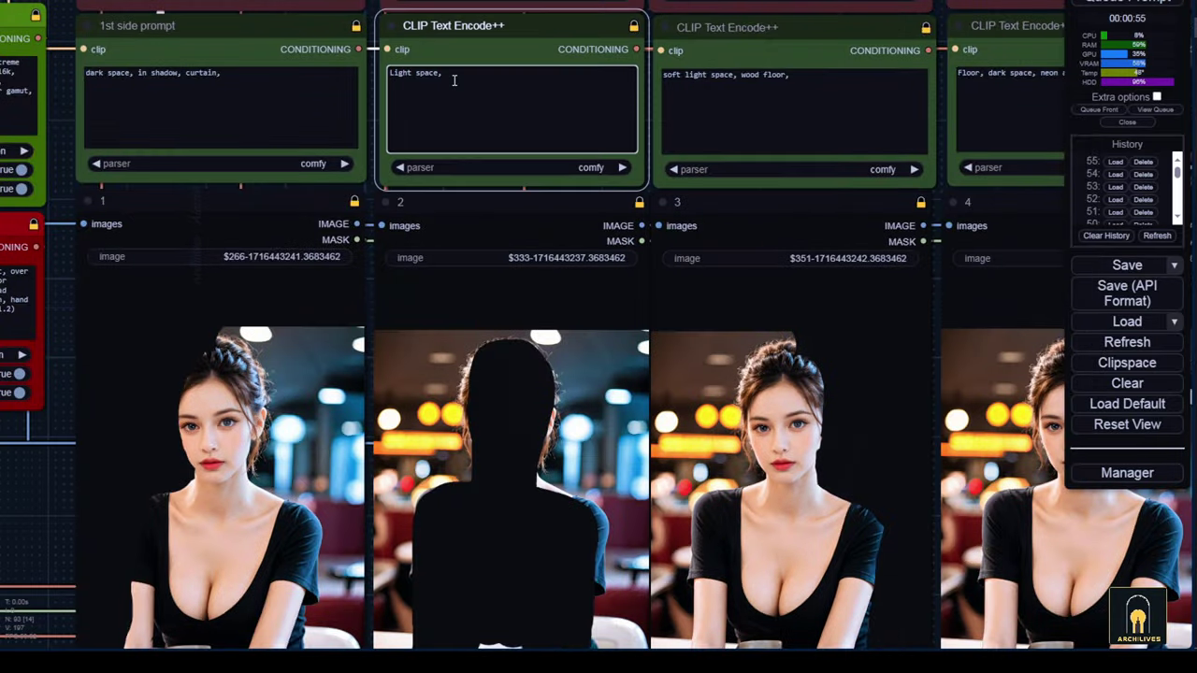
{"action": "type", "text": ", realistic skin,"}
{"action": "left_click_drag", "start_coordinate": [150, 72], "coordinate": [145, 89]}
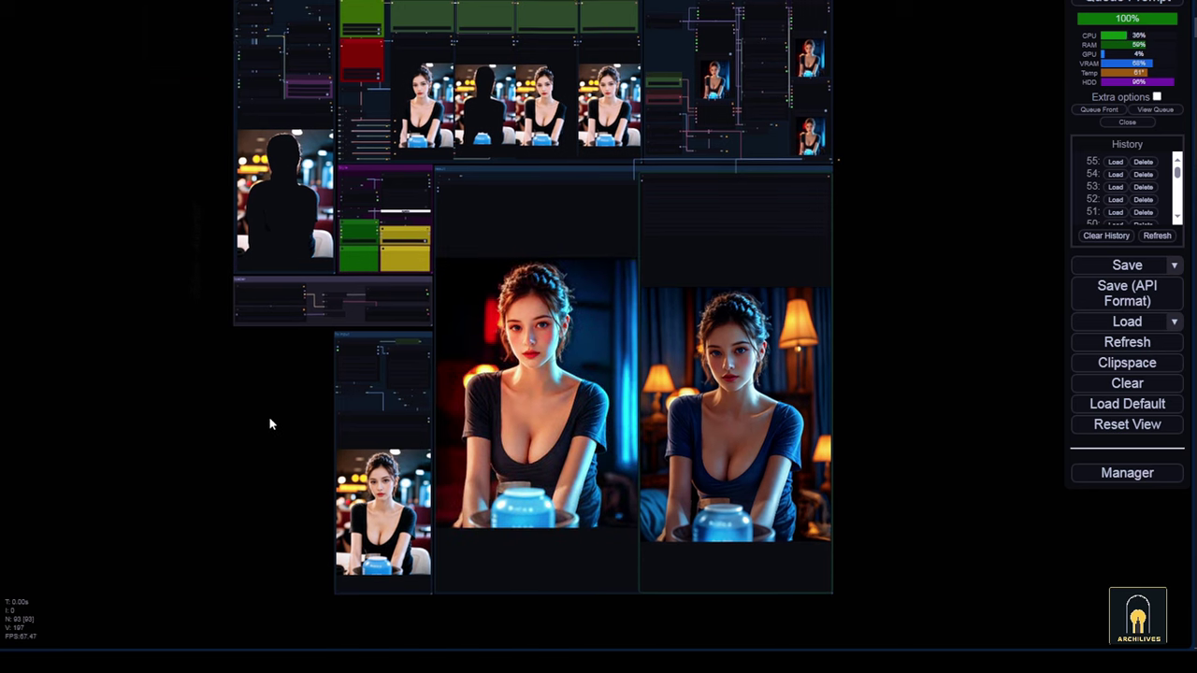
Compare the newly generated portrait with the original, examining the new background and the lighting on the woman.
{"action": "scroll", "coordinate": [576, 478], "scroll_direction": "up", "scroll_amount": 5}
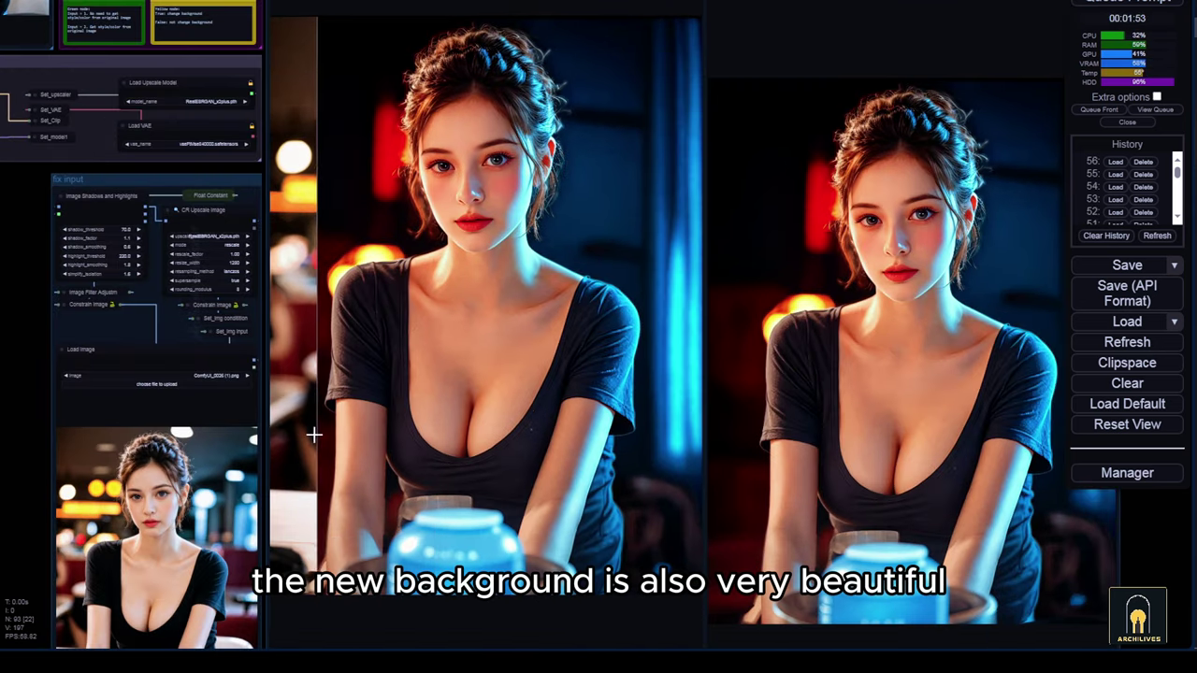
{"action": "scroll", "coordinate": [441, 413], "scroll_direction": "down", "scroll_amount": 3}
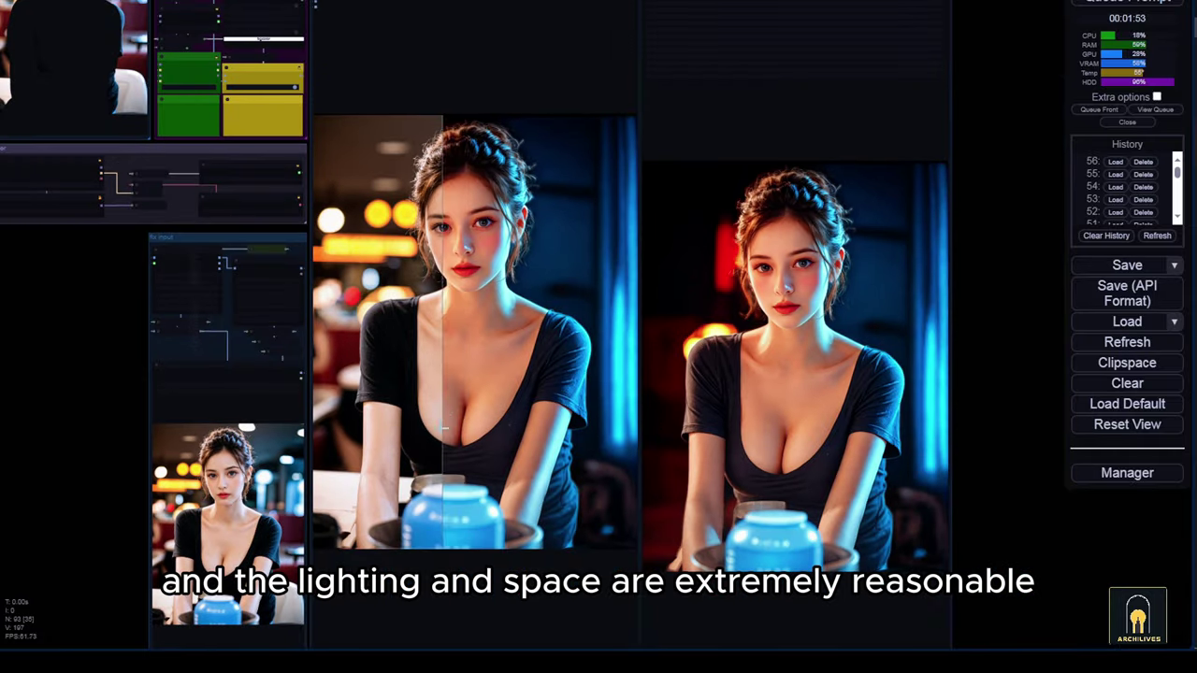
{"action": "scroll", "coordinate": [452, 484], "scroll_direction": "up", "scroll_amount": 1}
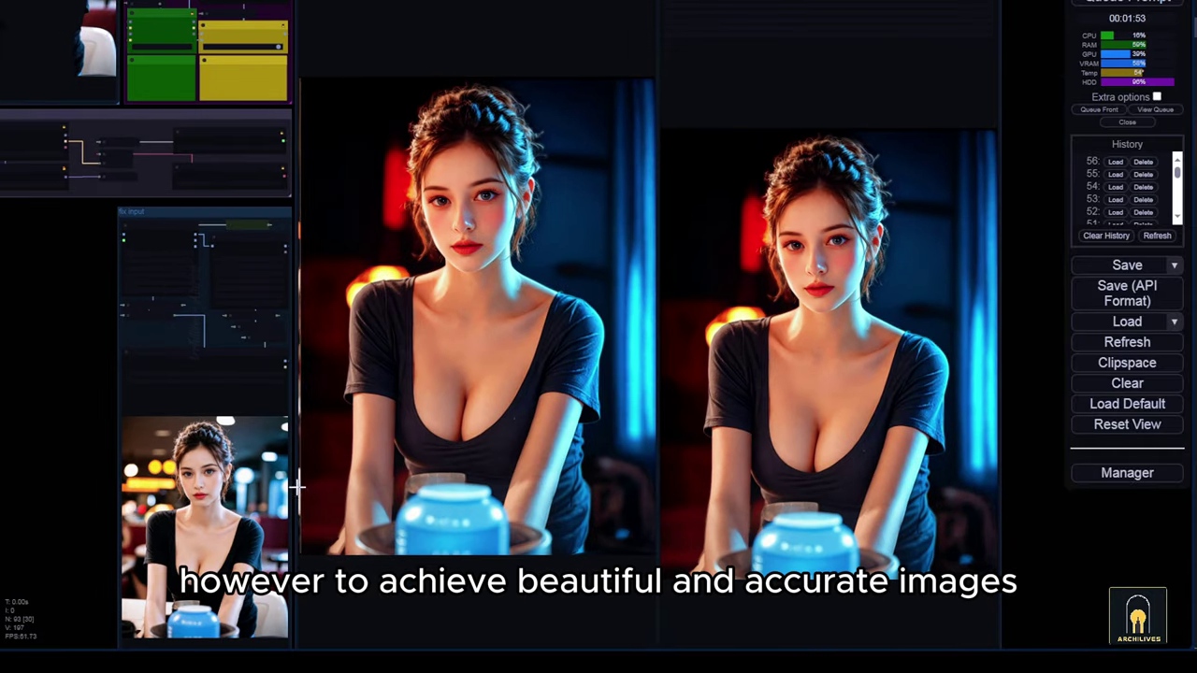
{"action": "scroll", "coordinate": [292, 495], "scroll_direction": "down", "scroll_amount": 1}
{"action": "scroll", "coordinate": [290, 487], "scroll_direction": "down", "scroll_amount": 8}
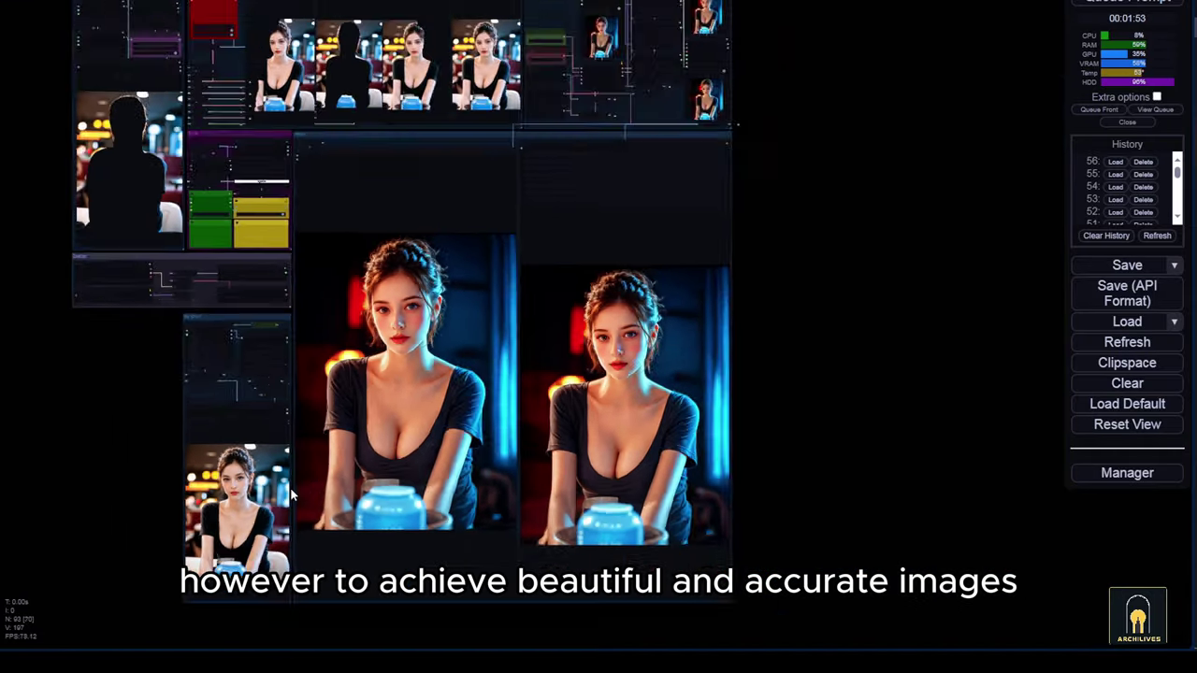
{"action": "left_click_drag", "start_coordinate": [154, 488], "coordinate": [263, 474]}
{"action": "scroll", "coordinate": [319, 528], "scroll_direction": "up", "scroll_amount": 2}
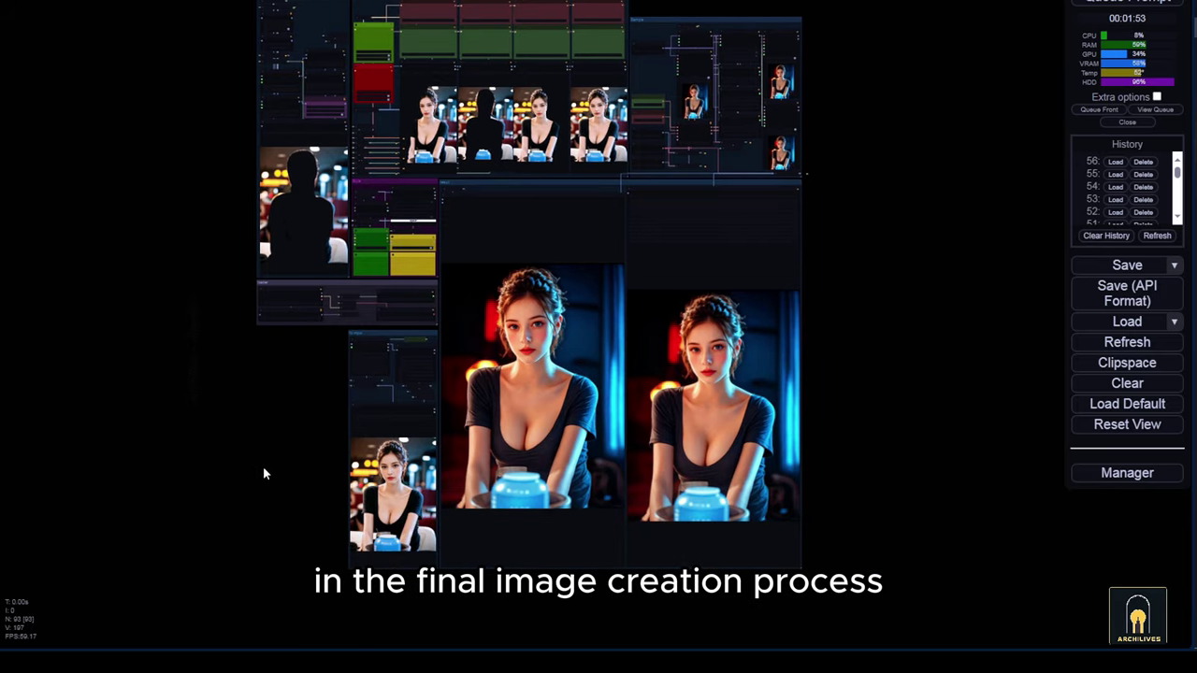
{"action": "left_click_drag", "start_coordinate": [253, 474], "coordinate": [259, 524]}
{"action": "scroll", "coordinate": [263, 505], "scroll_direction": "up", "scroll_amount": 1}
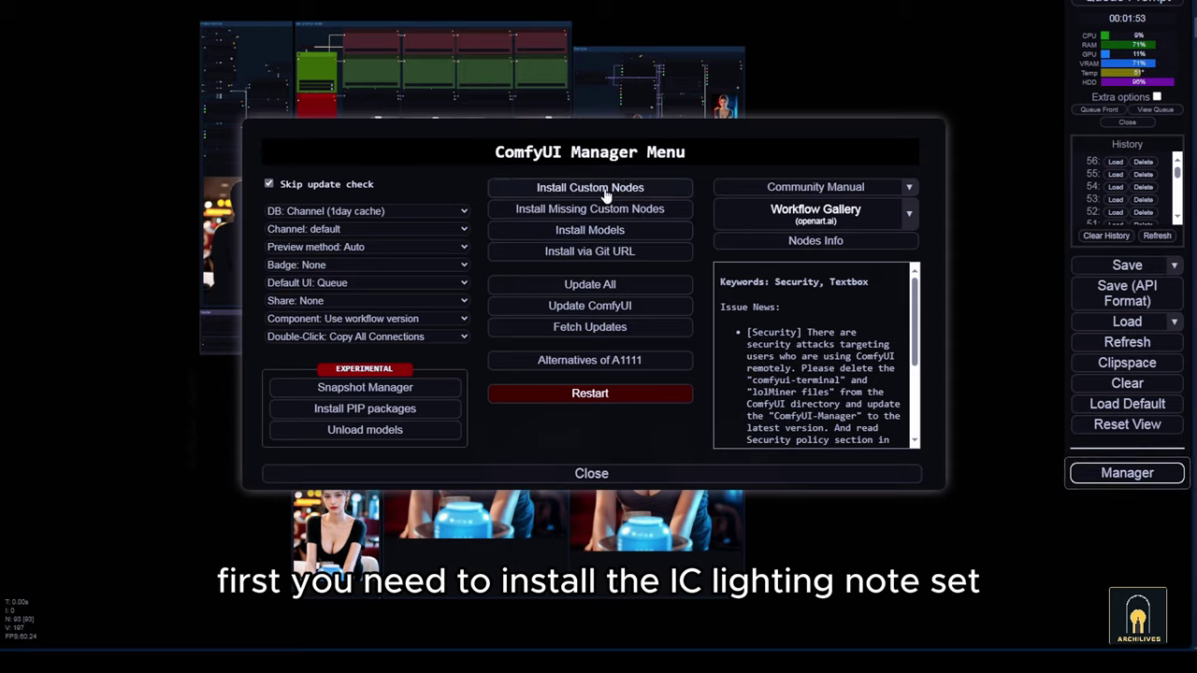
Search the installable custom nodes for "lighting" and for "light", and look through the matching extensions.
{"action": "left_click", "coordinate": [606, 191]}
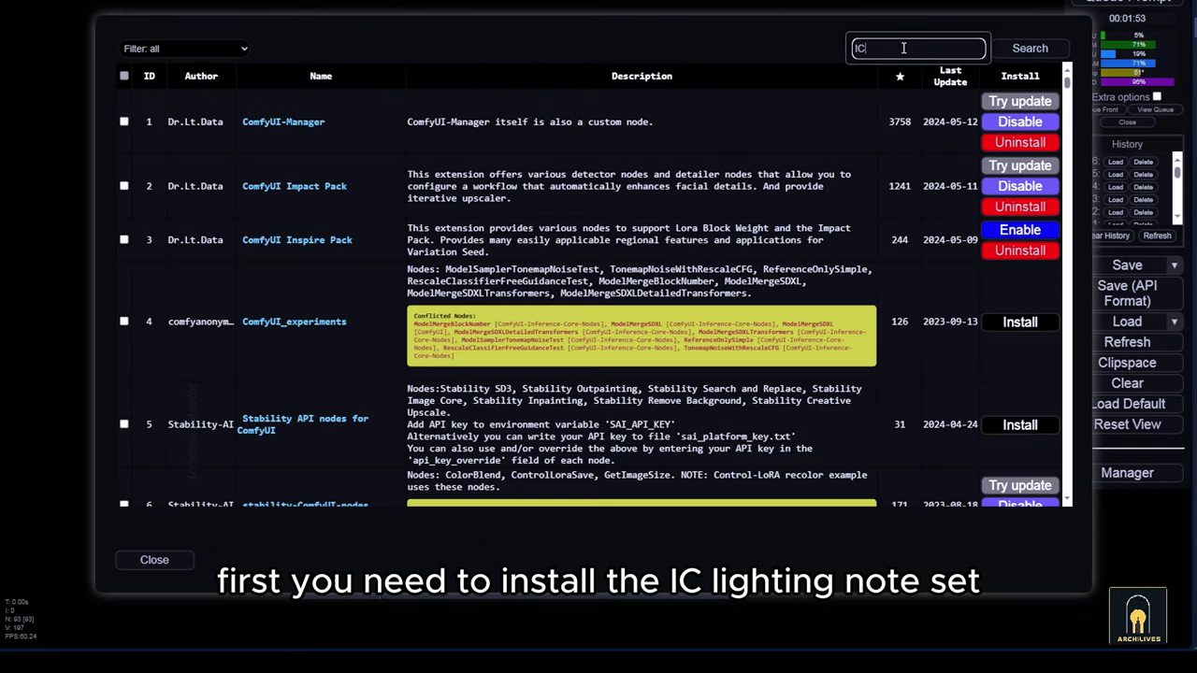
{"action": "left_click", "coordinate": [903, 48]}
{"action": "type", "text": "lightin"}
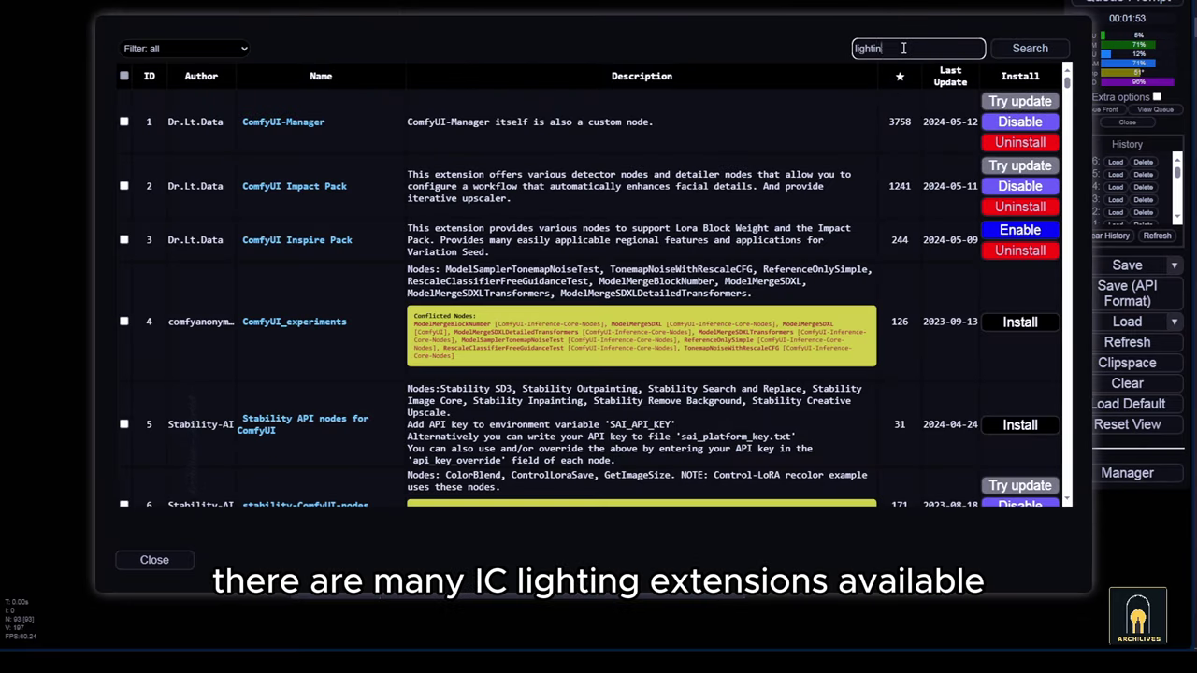
{"action": "type", "text": "g"}
{"action": "key", "text": "Return"}
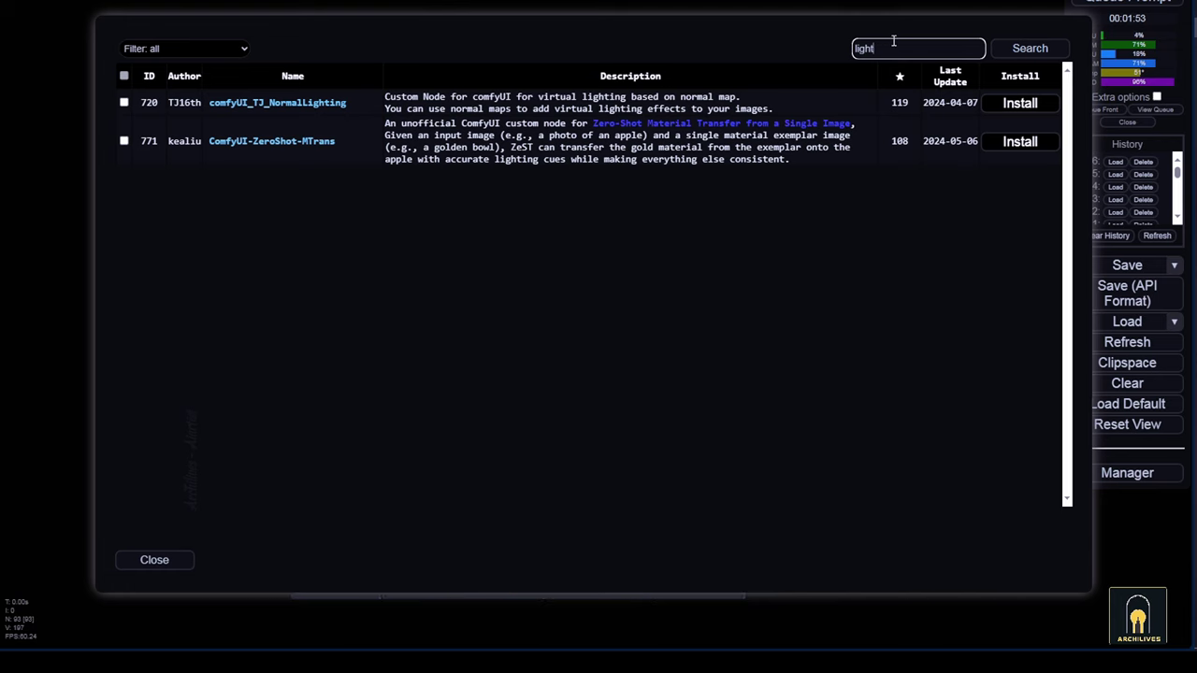
{"action": "key", "text": "Return"}
{"action": "scroll", "coordinate": [368, 228], "scroll_direction": "down", "scroll_amount": 3}
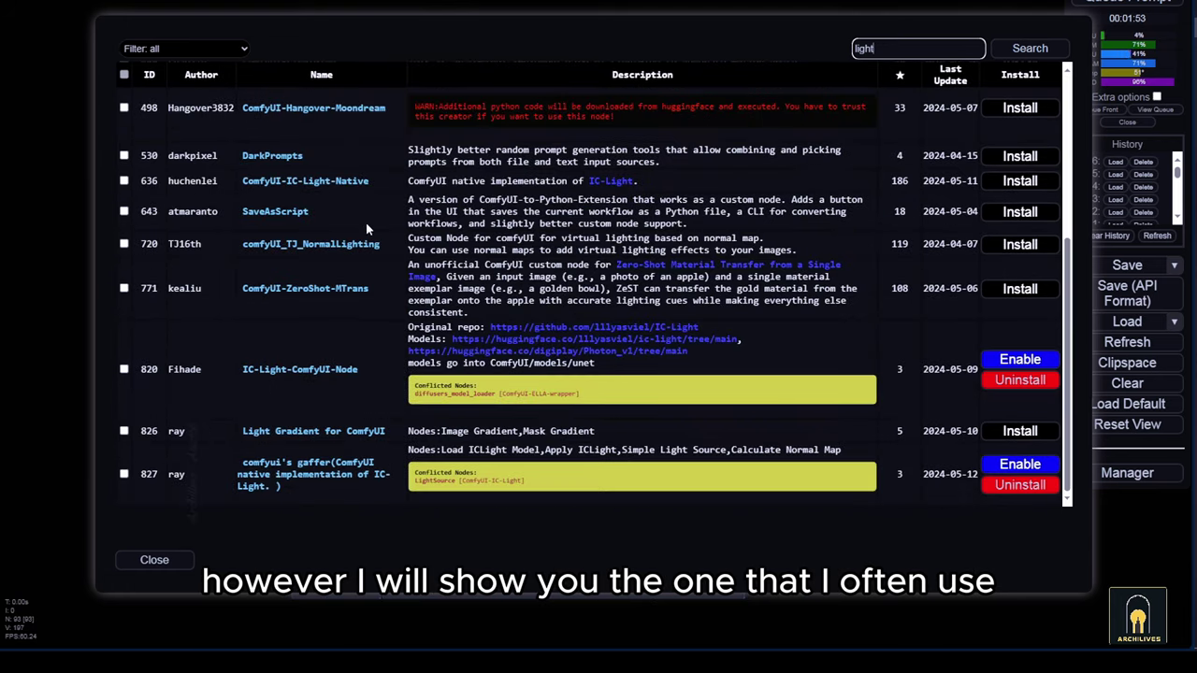
Open the GitHub page of the ComfyUI-IC-Light extension by kijai in a new browser tab.
{"action": "scroll", "coordinate": [374, 448], "scroll_direction": "up", "scroll_amount": 3}
{"action": "right_click", "coordinate": [290, 200]}
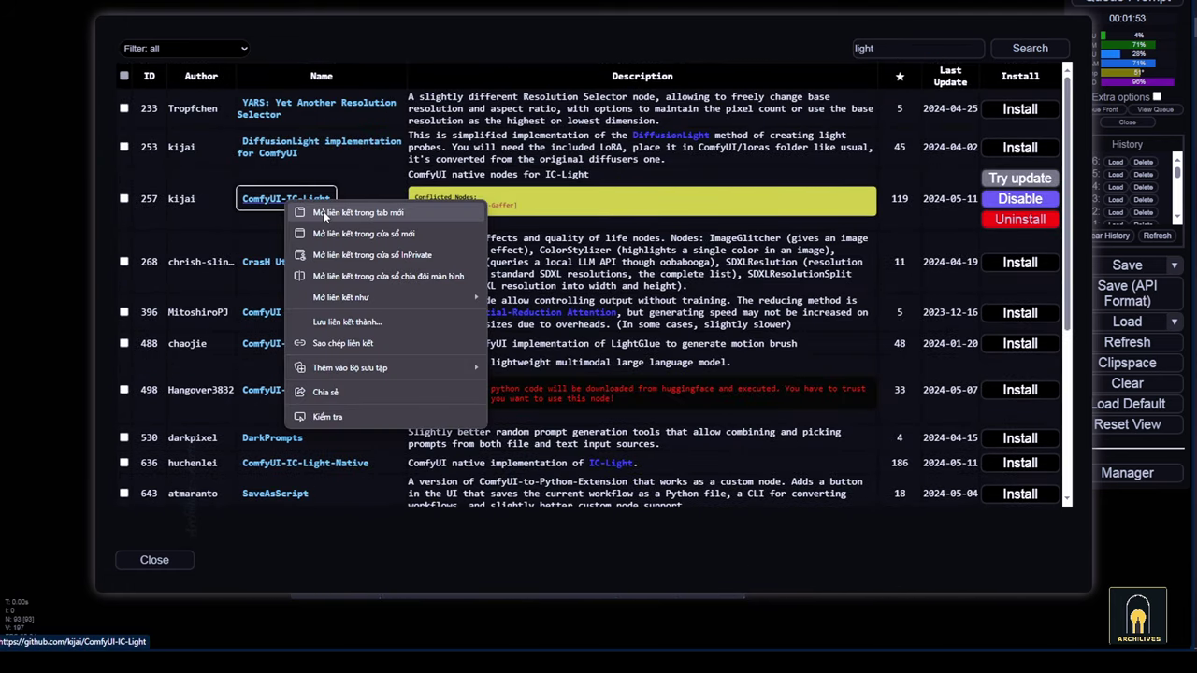
{"action": "left_click", "coordinate": [314, 212]}
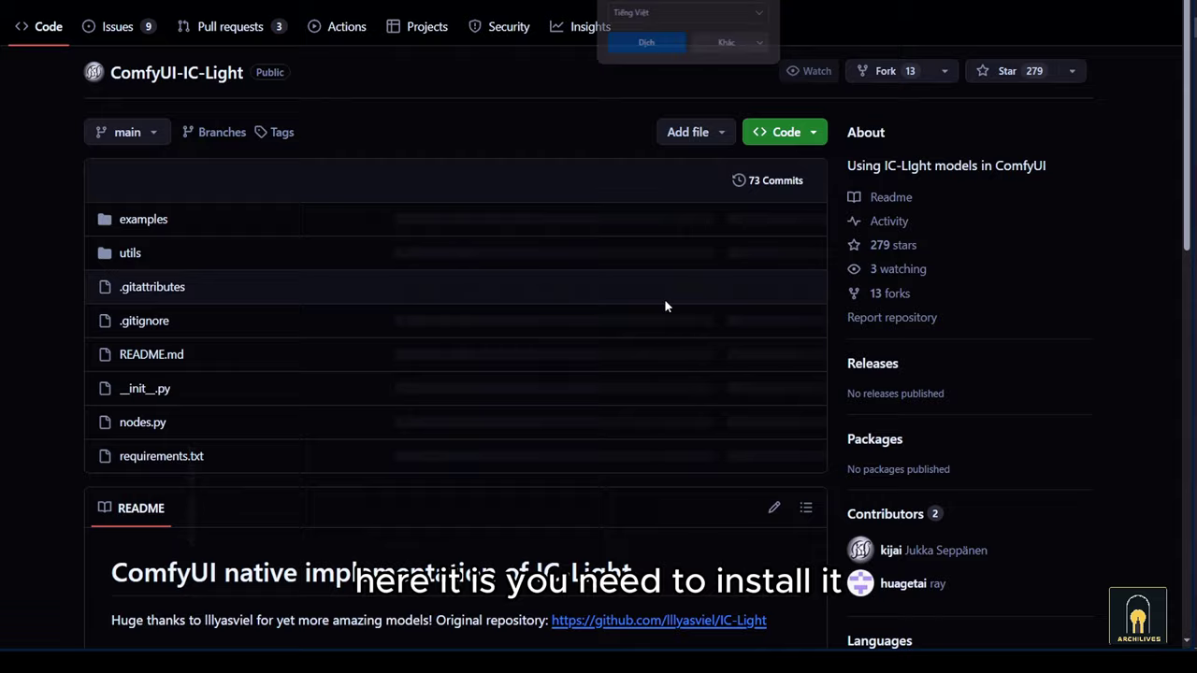
Look through the ComfyUI-IC-Light readme and open its Hugging Face link for downloading the IC-Light models.
{"action": "scroll", "coordinate": [586, 335], "scroll_direction": "down", "scroll_amount": 15}
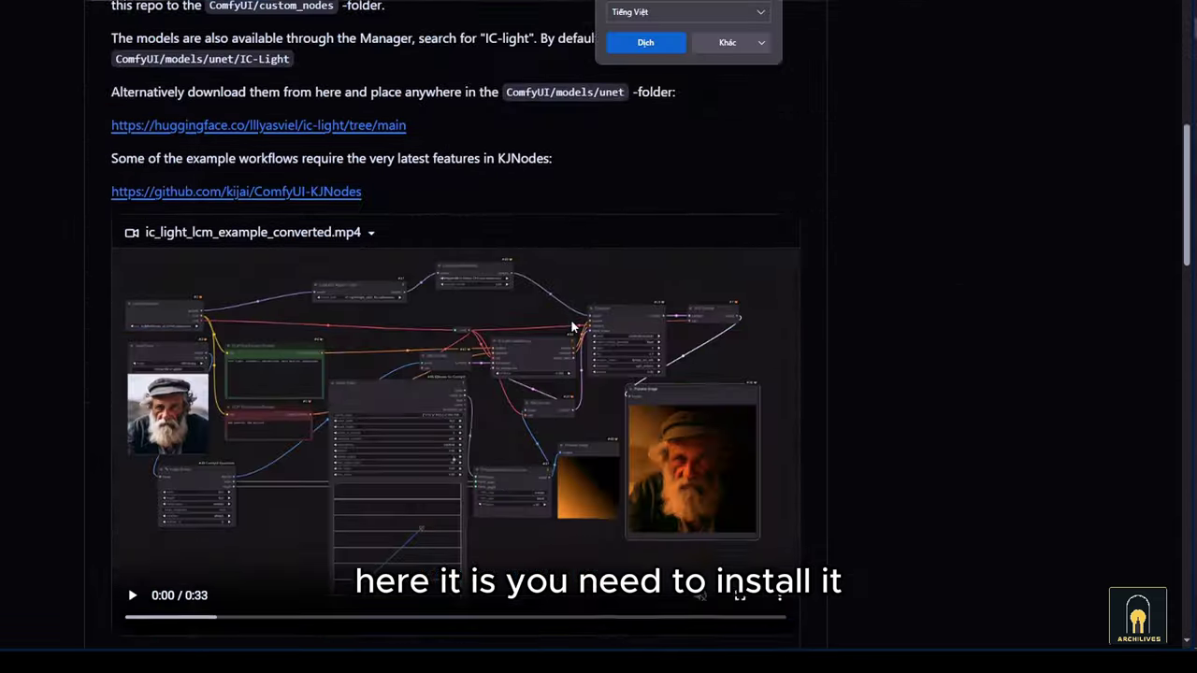
{"action": "scroll", "coordinate": [587, 336], "scroll_direction": "up", "scroll_amount": 20}
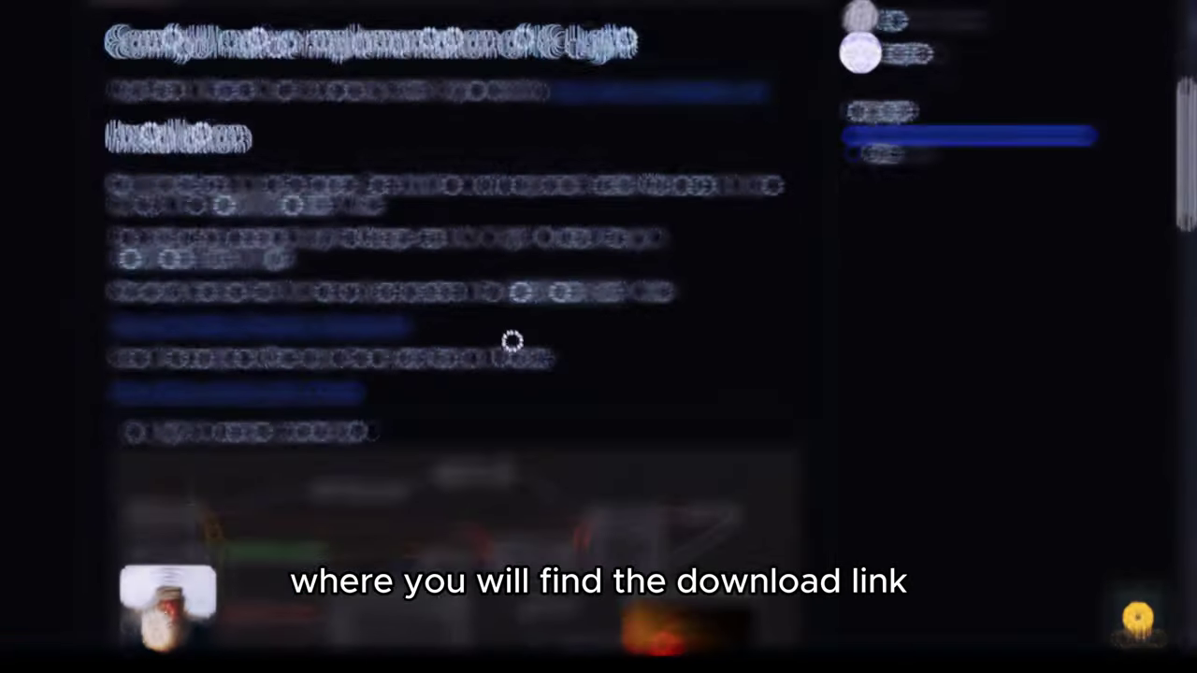
{"action": "right_click", "coordinate": [338, 326]}
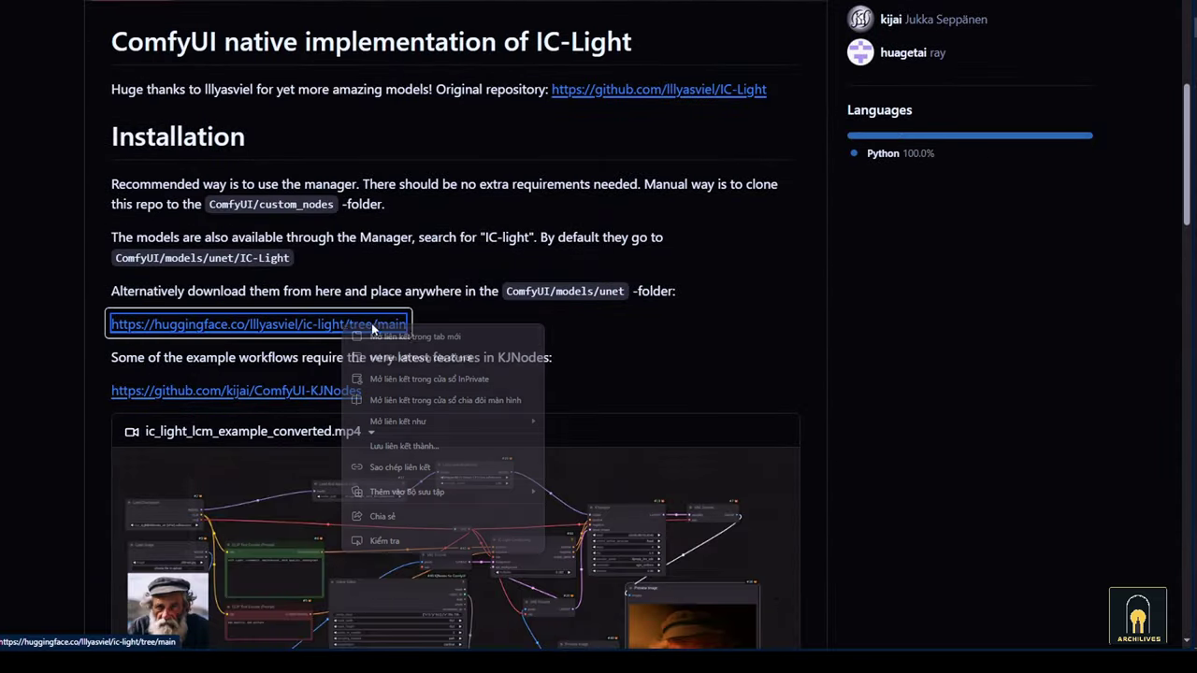
{"action": "left_click", "coordinate": [387, 349]}
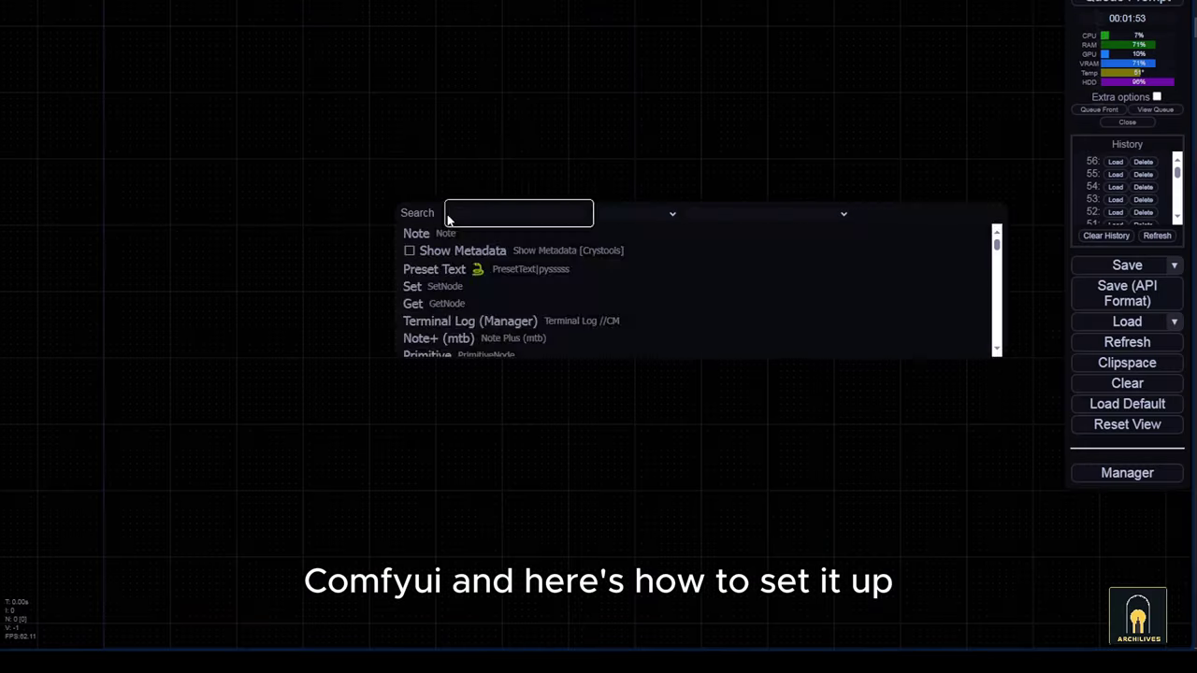
Add a Load Checkpoint node to the empty workflow, linked to a KSampler and two CLIP Text Encode (Prompt) nodes.
{"action": "type", "text": "c"}
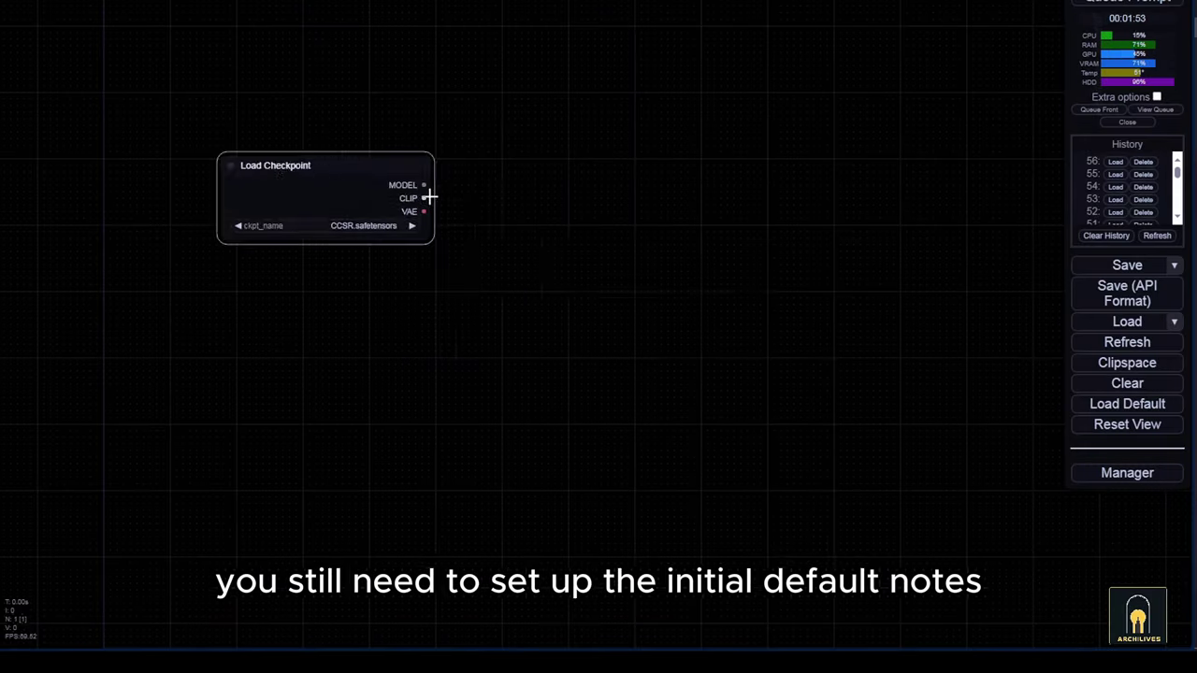
{"action": "scroll", "coordinate": [492, 132], "scroll_direction": "up", "scroll_amount": 2}
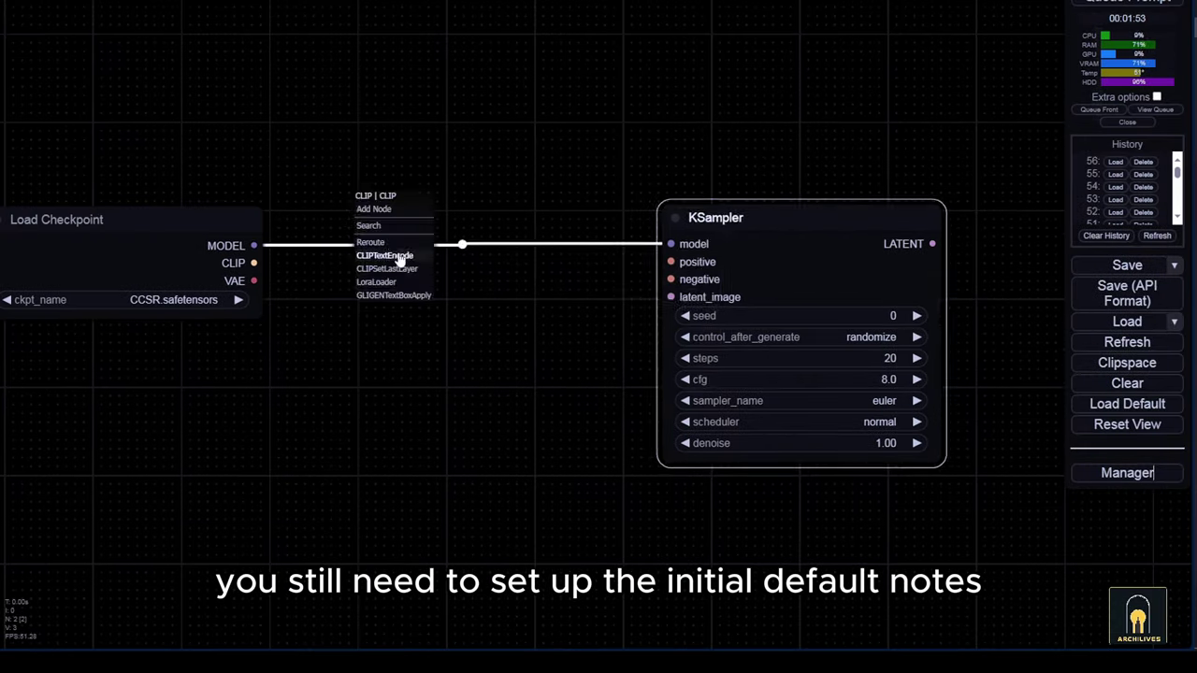
{"action": "left_click", "coordinate": [400, 256]}
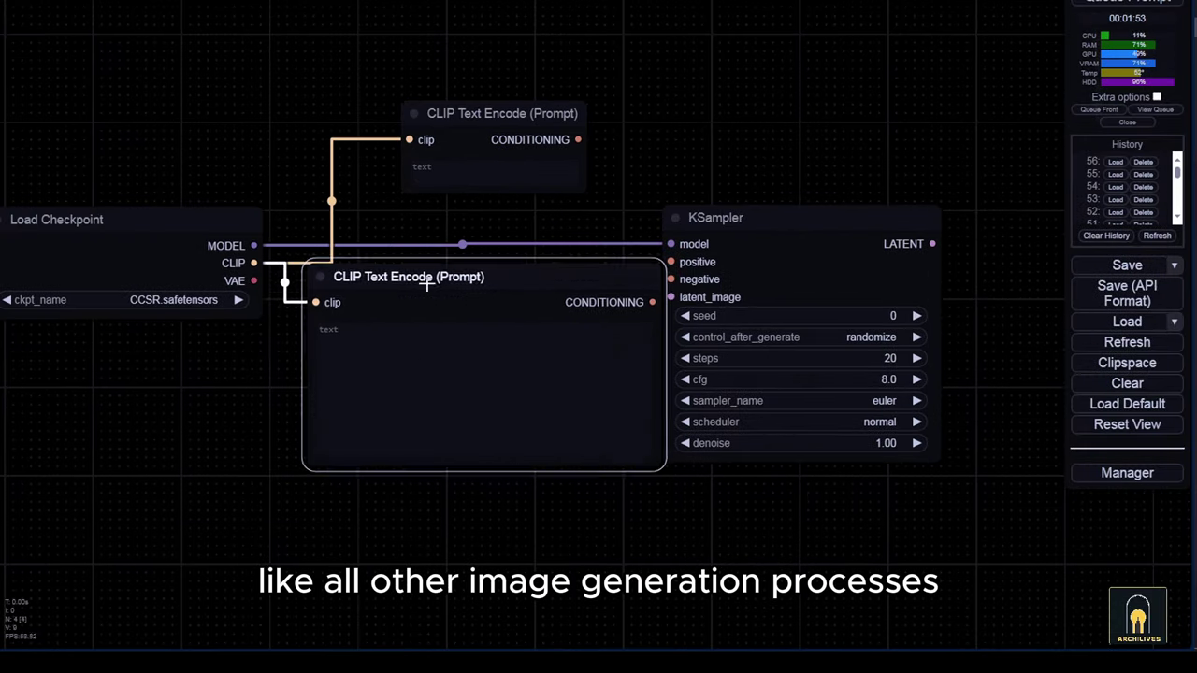
Link the two CLIP Text Encode nodes to the KSampler's positive and negative inputs and add a Load Image node.
{"action": "left_click_drag", "start_coordinate": [567, 178], "coordinate": [730, 263]}
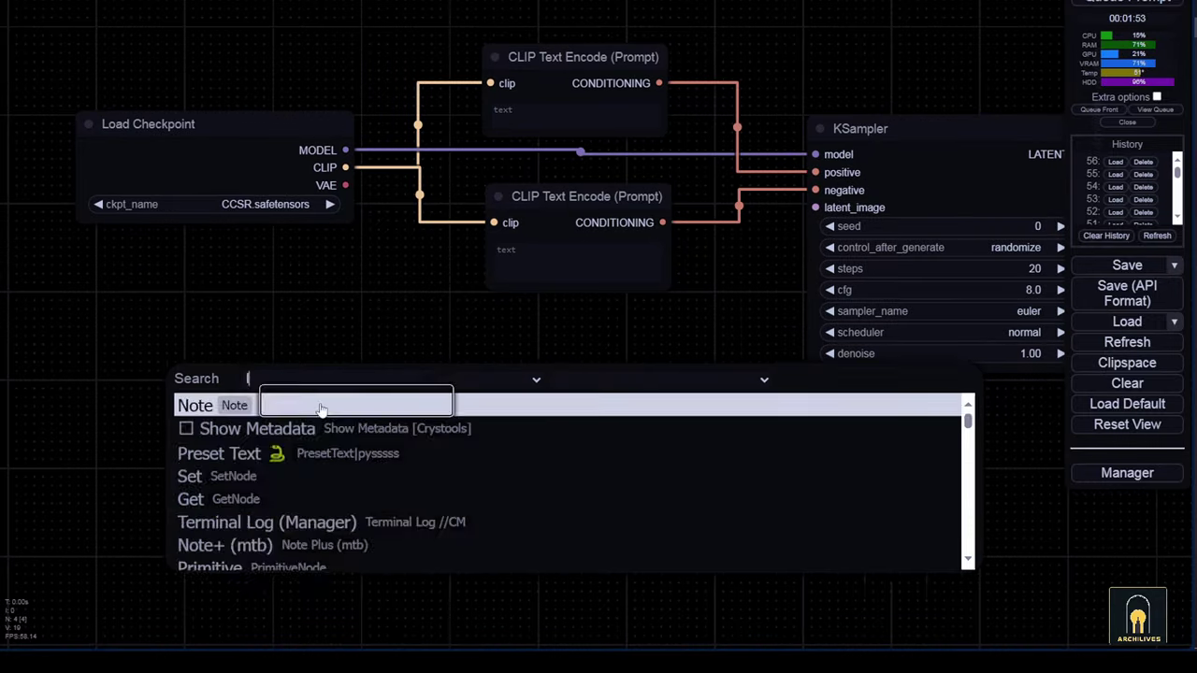
{"action": "key", "text": "Escape"}
{"action": "double_click", "coordinate": [490, 402]}
{"action": "type", "text": "load"}
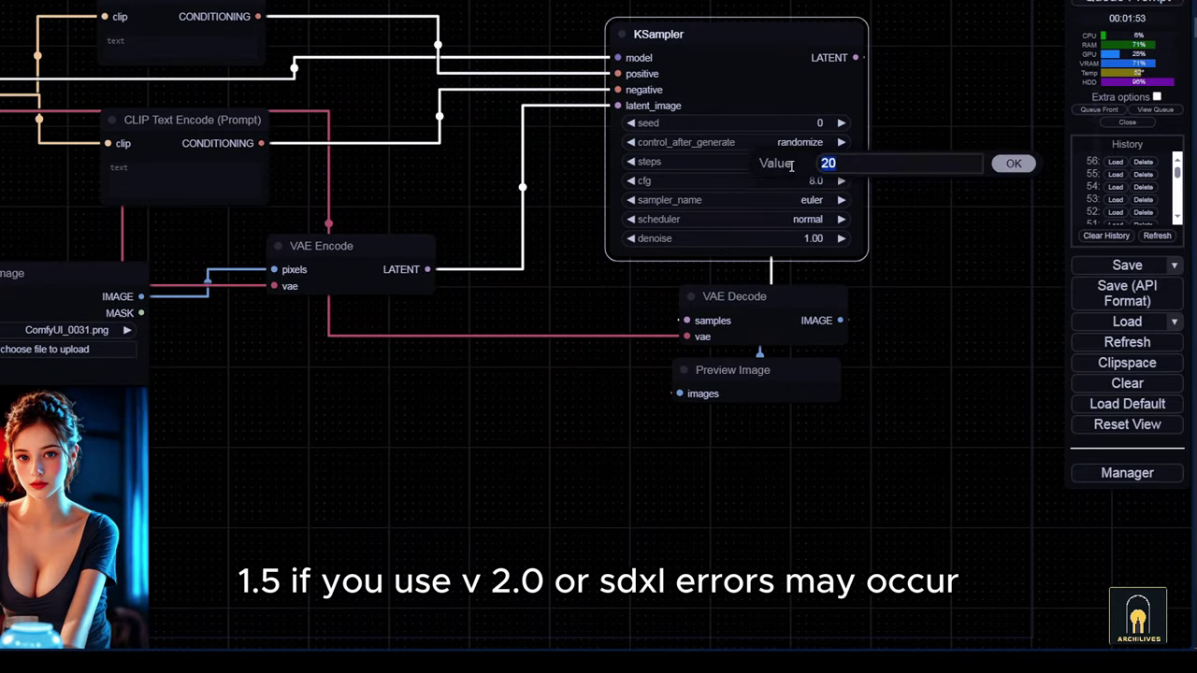
Configure the KSampler with 8 steps, cfg 2.0, the dpmpp_2m sampler and the karras scheduler.
{"action": "left_click", "coordinate": [786, 200]}
{"action": "left_click", "coordinate": [801, 385]}
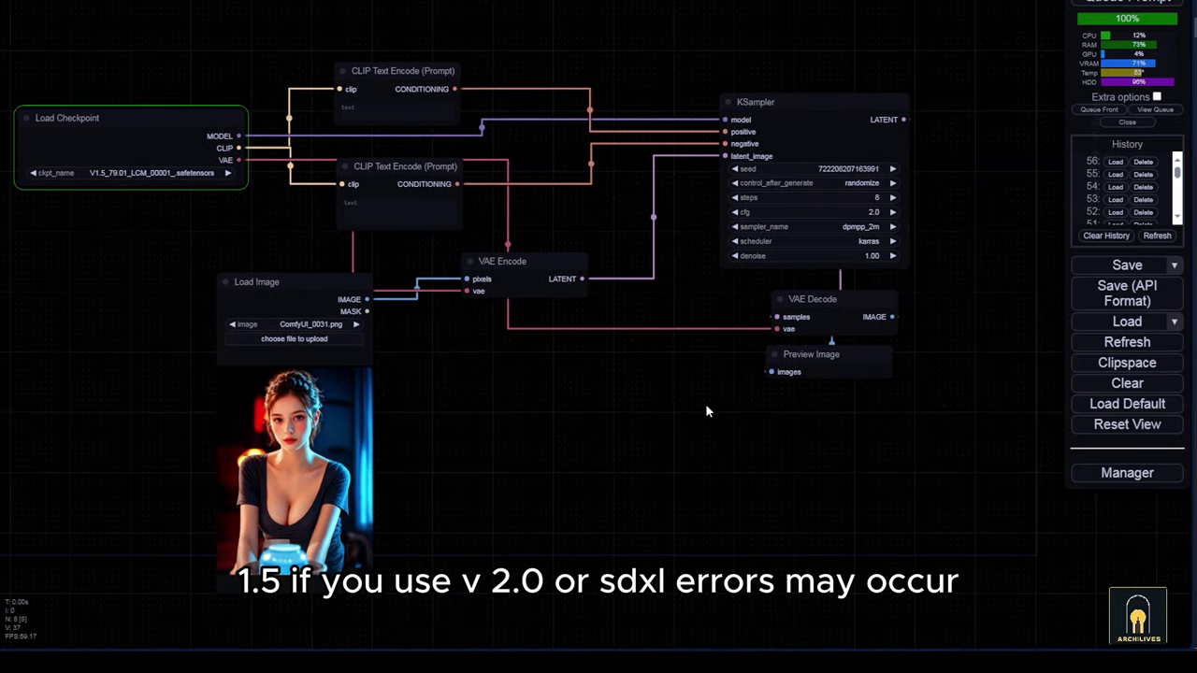
Spread out the workflow nodes, placing VAE Encode beside the KSampler and Preview Image below it.
{"action": "scroll", "coordinate": [705, 403], "scroll_direction": "up", "scroll_amount": 1}
{"action": "left_click_drag", "start_coordinate": [568, 269], "coordinate": [701, 223]}
{"action": "left_click_drag", "start_coordinate": [747, 253], "coordinate": [708, 252]}
{"action": "left_click_drag", "start_coordinate": [425, 172], "coordinate": [348, 207]}
{"action": "left_click_drag", "start_coordinate": [169, 123], "coordinate": [106, 124]}
{"action": "left_click_drag", "start_coordinate": [312, 200], "coordinate": [280, 197]}
{"action": "left_click_drag", "start_coordinate": [412, 75], "coordinate": [318, 55]}
{"action": "left_click_drag", "start_coordinate": [374, 318], "coordinate": [358, 268]}
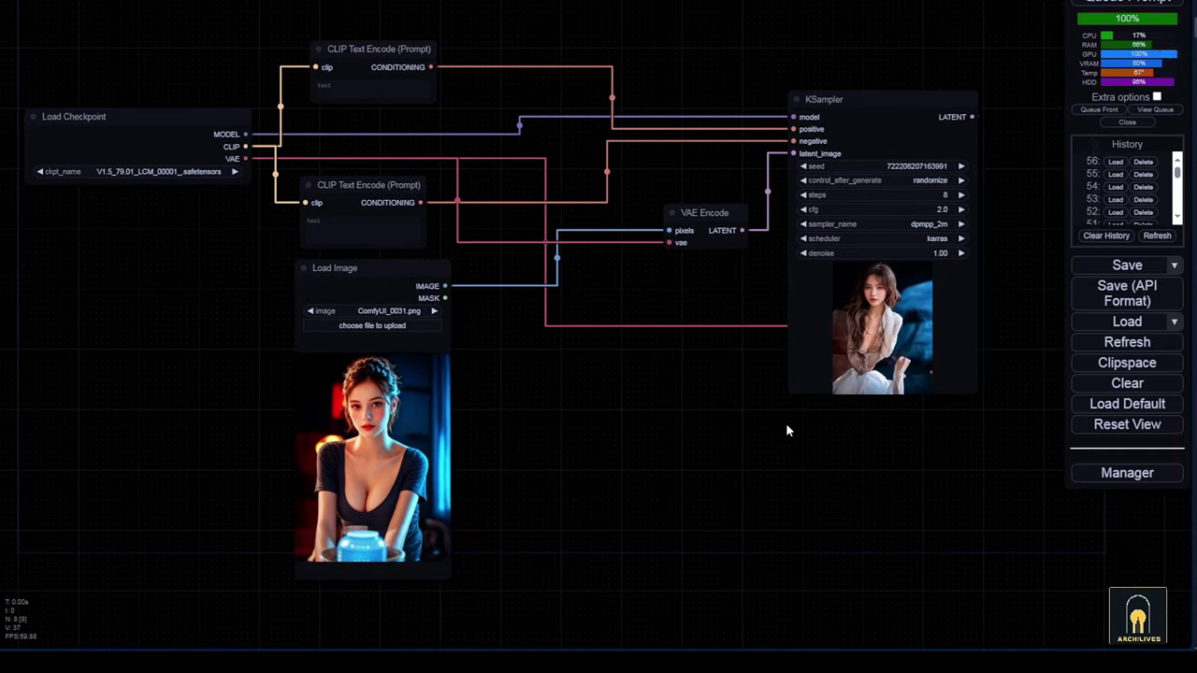
{"action": "left_click_drag", "start_coordinate": [885, 421], "coordinate": [856, 514]}
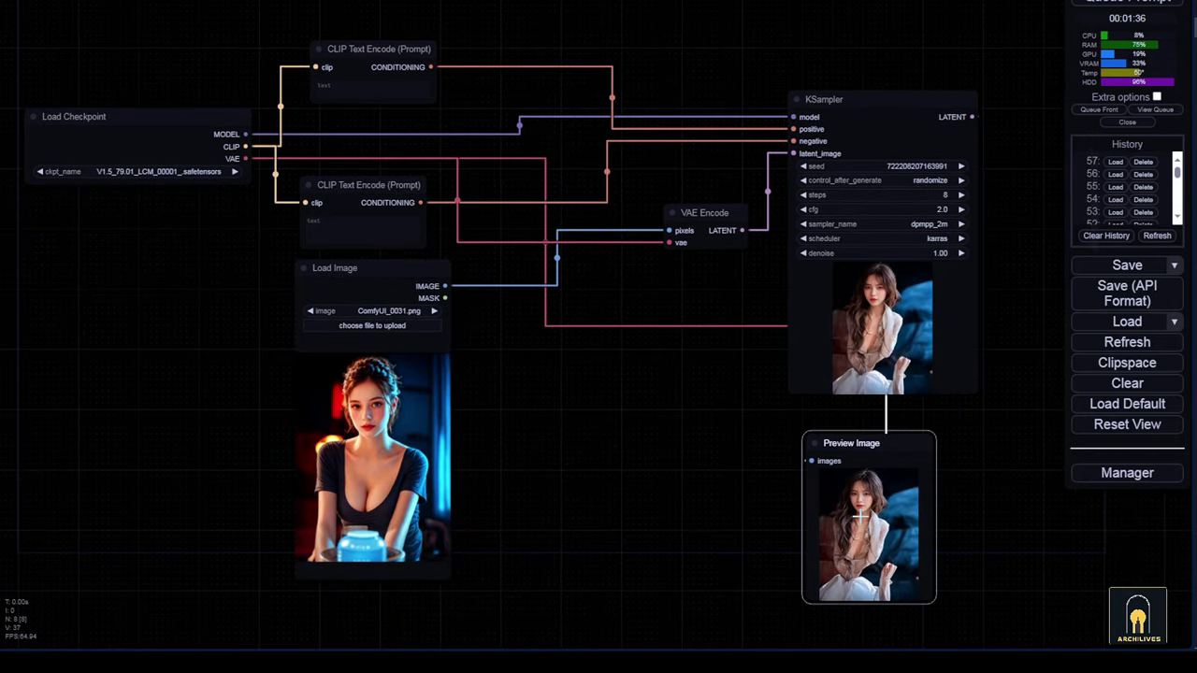
Add a Load And Apply IC-Light node to the workflow.
{"action": "left_click_drag", "start_coordinate": [713, 491], "coordinate": [831, 340]}
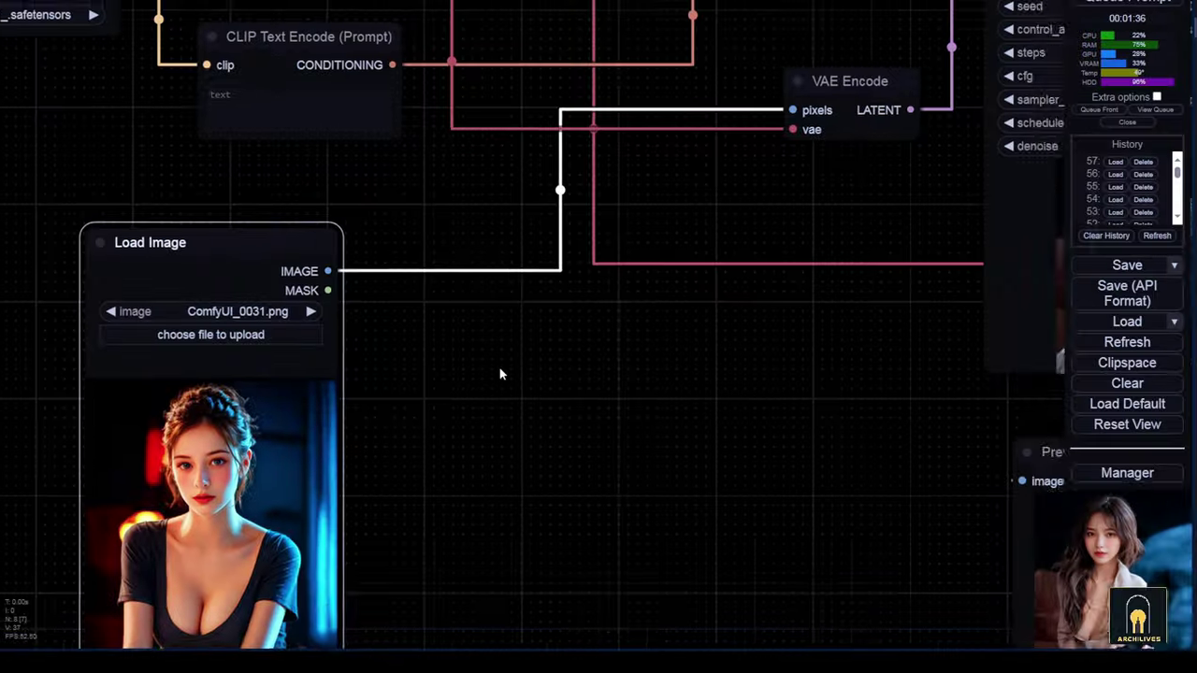
{"action": "scroll", "coordinate": [501, 374], "scroll_direction": "down", "scroll_amount": 3}
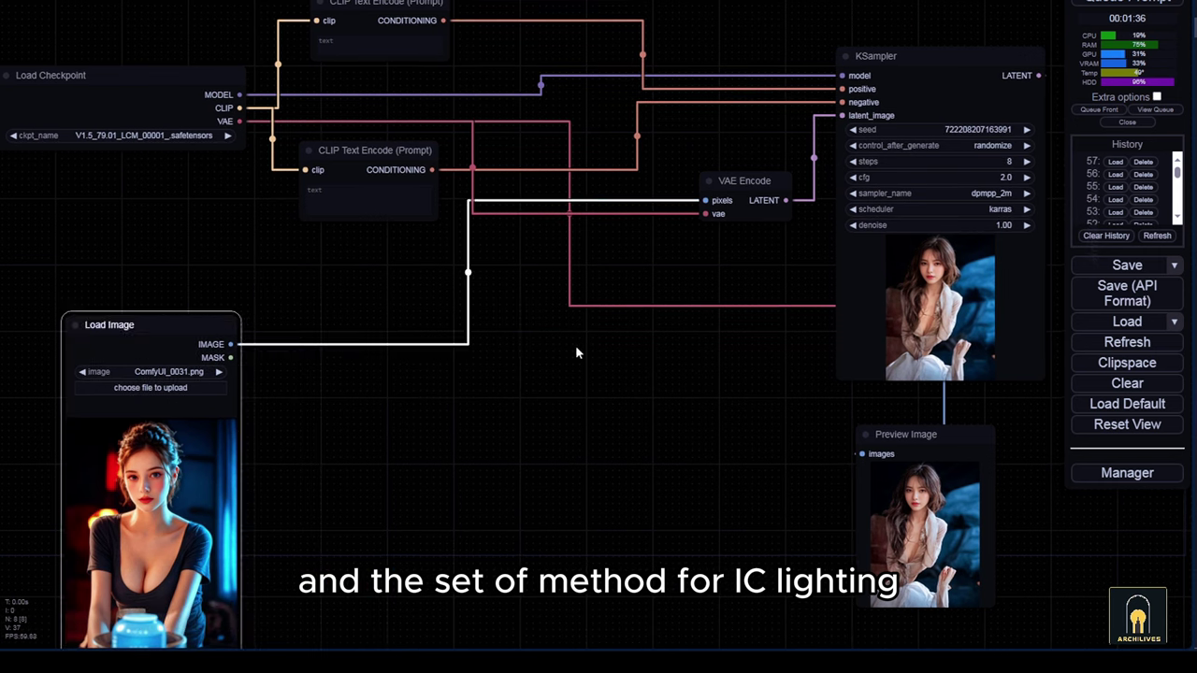
{"action": "double_click", "coordinate": [527, 363]}
{"action": "type", "text": "light"}
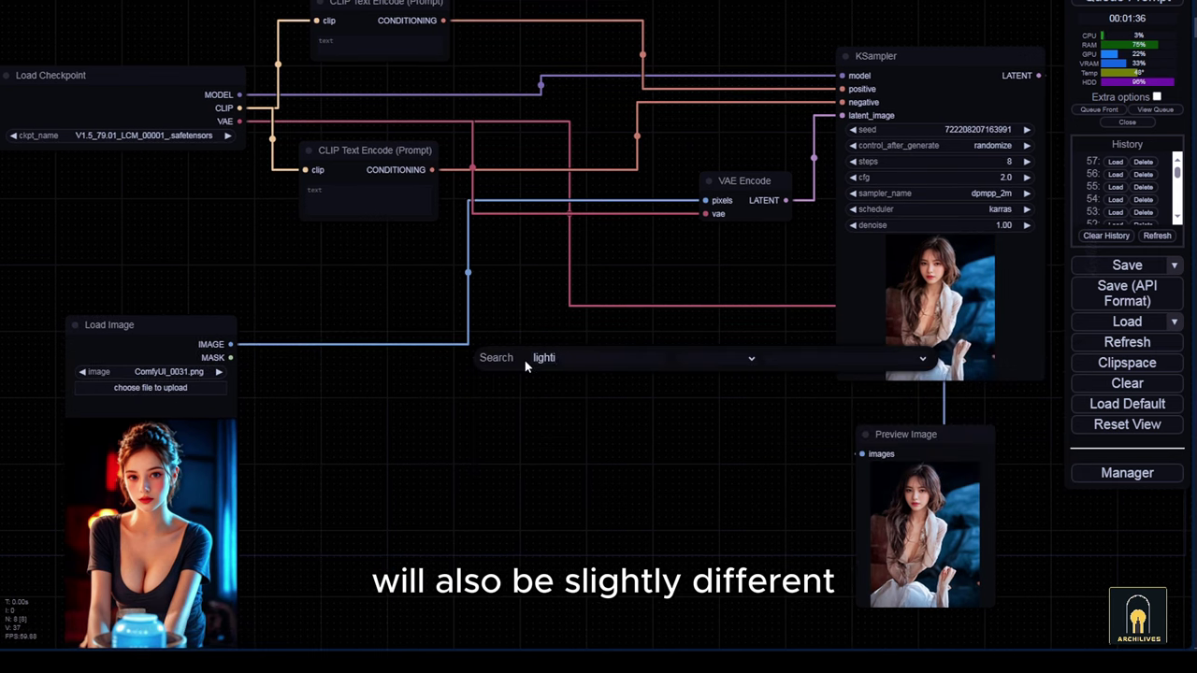
{"action": "key", "text": "Return"}
{"action": "left_click_drag", "start_coordinate": [656, 347], "coordinate": [361, 246]}
Route the checkpoint model through the IC-Light loader to the KSampler, above the prompt nodes, using iclight_sd15_fcon.safetensors.
{"action": "left_click_drag", "start_coordinate": [125, 62], "coordinate": [291, 205]}
{"action": "left_click_drag", "start_coordinate": [625, 396], "coordinate": [495, 217]}
{"action": "left_click_drag", "start_coordinate": [652, 144], "coordinate": [747, 67]}
{"action": "left_click_drag", "start_coordinate": [702, 340], "coordinate": [674, 442]}
{"action": "left_click_drag", "start_coordinate": [775, 53], "coordinate": [622, 316]}
{"action": "left_click_drag", "start_coordinate": [508, 468], "coordinate": [538, 492]}
{"action": "left_click_drag", "start_coordinate": [748, 291], "coordinate": [574, 289]}
{"action": "left_click_drag", "start_coordinate": [346, 217], "coordinate": [518, 138]}
{"action": "left_click_drag", "start_coordinate": [211, 227], "coordinate": [245, 221]}
{"action": "left_click_drag", "start_coordinate": [266, 224], "coordinate": [486, 155]}
{"action": "left_click_drag", "start_coordinate": [645, 152], "coordinate": [495, 153]}
{"action": "left_click_drag", "start_coordinate": [702, 123], "coordinate": [814, 118]}
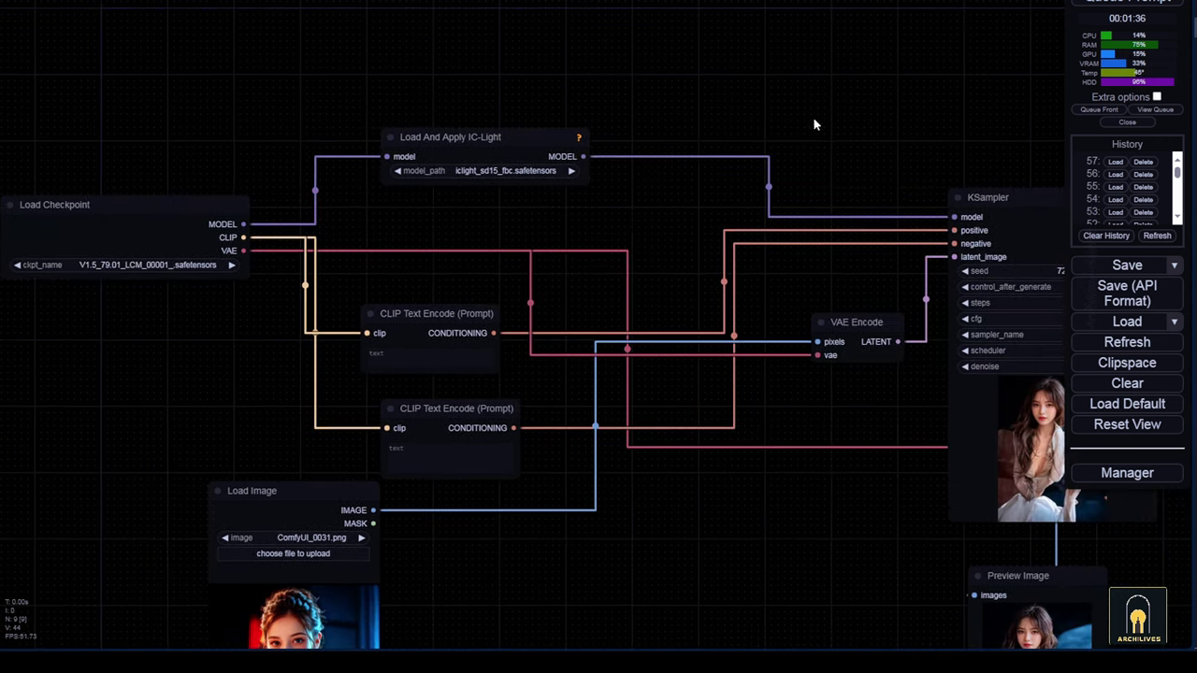
{"action": "left_click_drag", "start_coordinate": [586, 144], "coordinate": [591, 94]}
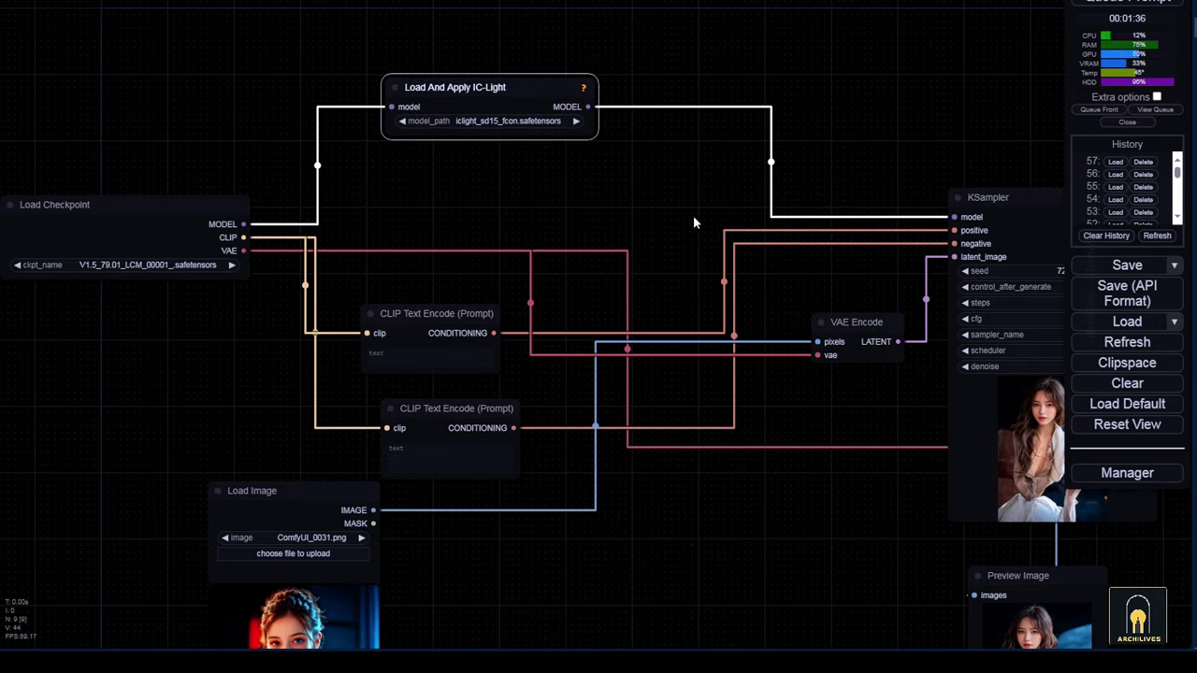
Add an IC-Light Conditioning node between the two prompts and the KSampler, linking its positive, negative and empty_latent outputs.
{"action": "left_click_drag", "start_coordinate": [893, 232], "coordinate": [815, 220]}
{"action": "left_click_drag", "start_coordinate": [559, 199], "coordinate": [559, 199]}
{"action": "type", "text": "iclight"}
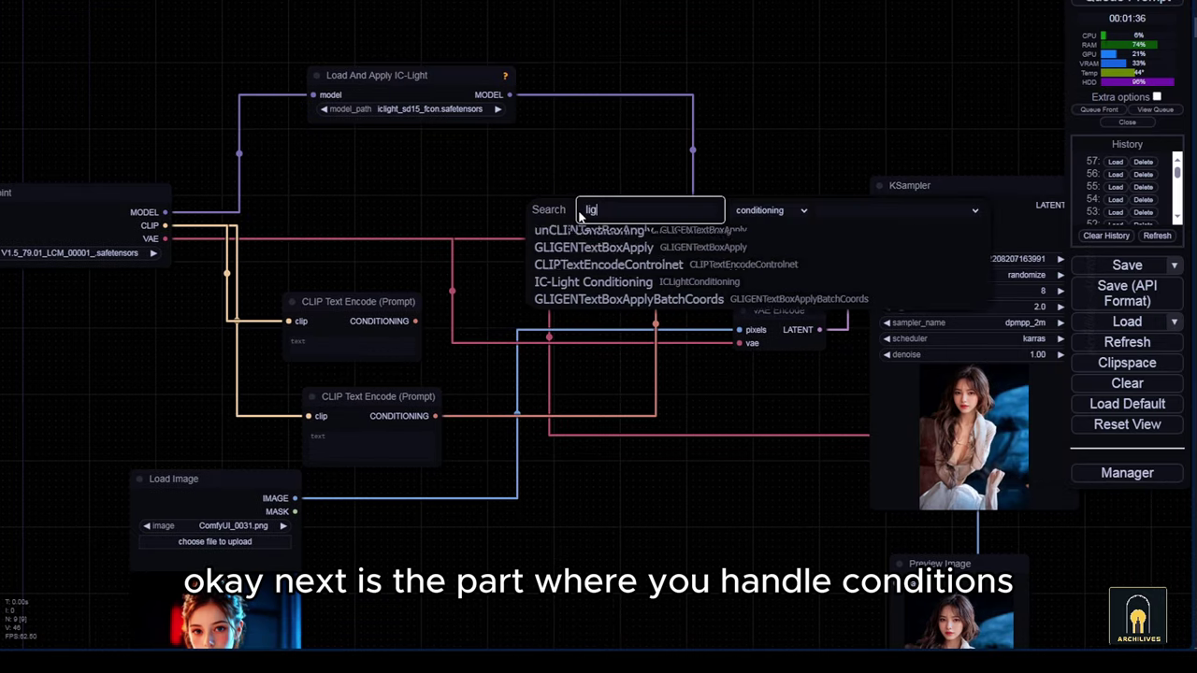
{"action": "key", "text": "Return"}
{"action": "left_click_drag", "start_coordinate": [627, 169], "coordinate": [567, 181]}
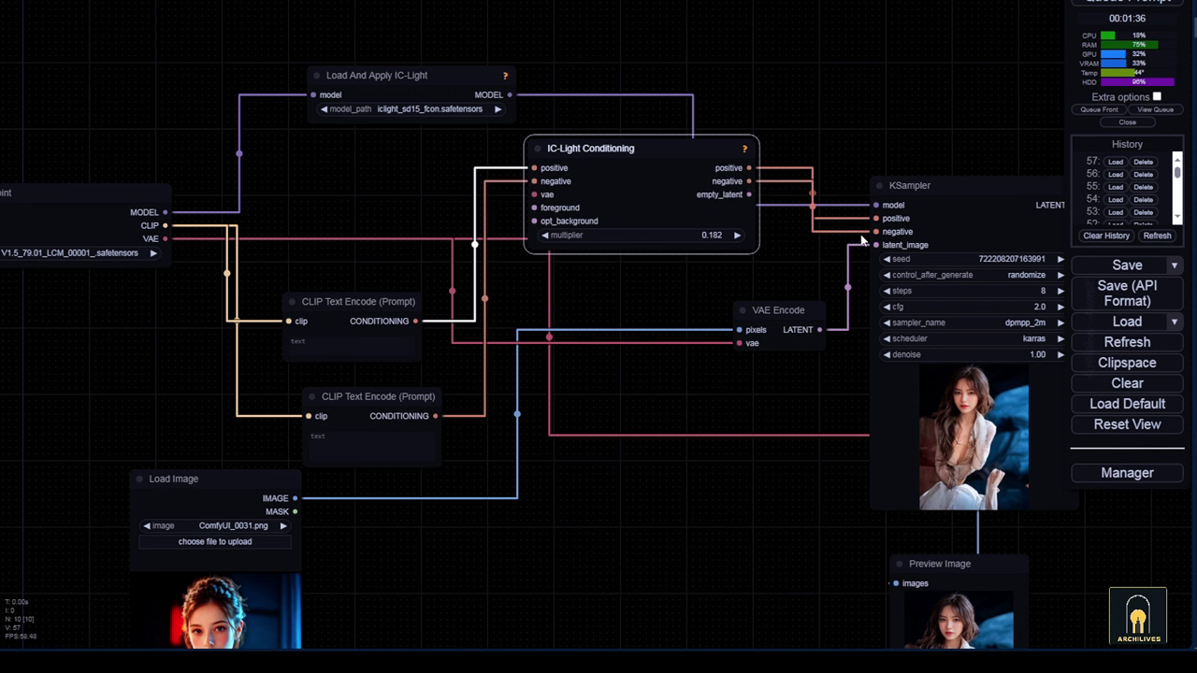
{"action": "left_click_drag", "start_coordinate": [880, 245], "coordinate": [877, 245]}
Move VAE Encode above the prompt nodes and link its latent to the foreground input of IC-Light Conditioning.
{"action": "left_click_drag", "start_coordinate": [790, 374], "coordinate": [804, 265]}
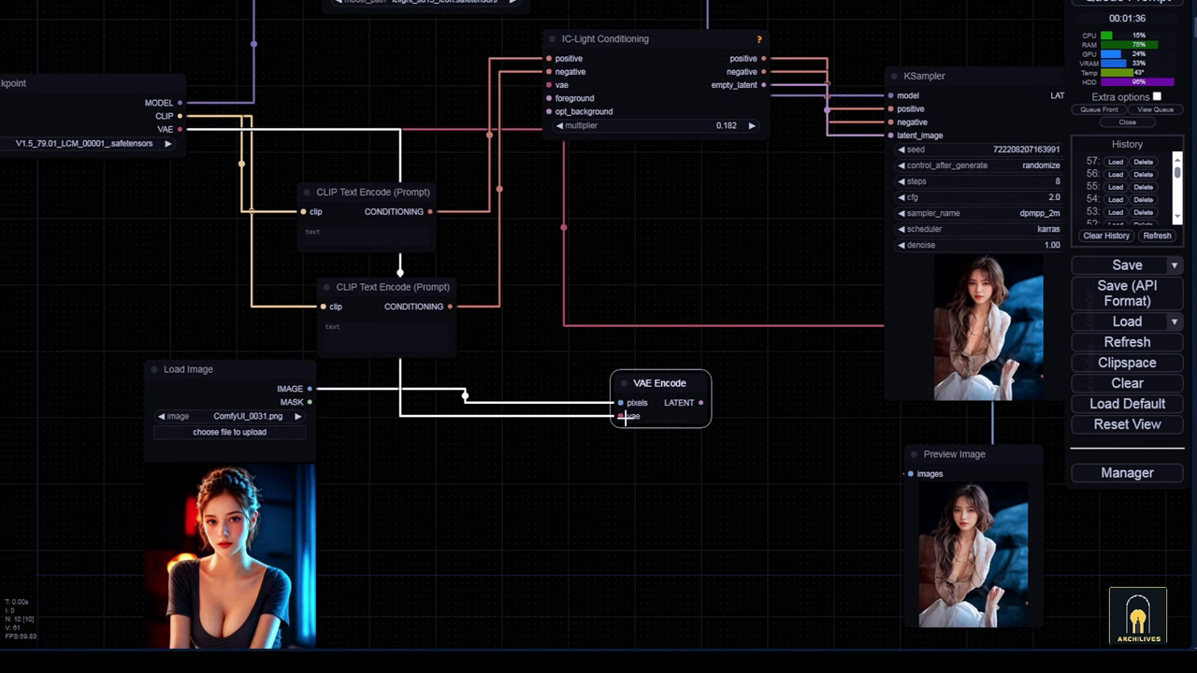
{"action": "left_click_drag", "start_coordinate": [237, 483], "coordinate": [141, 440]}
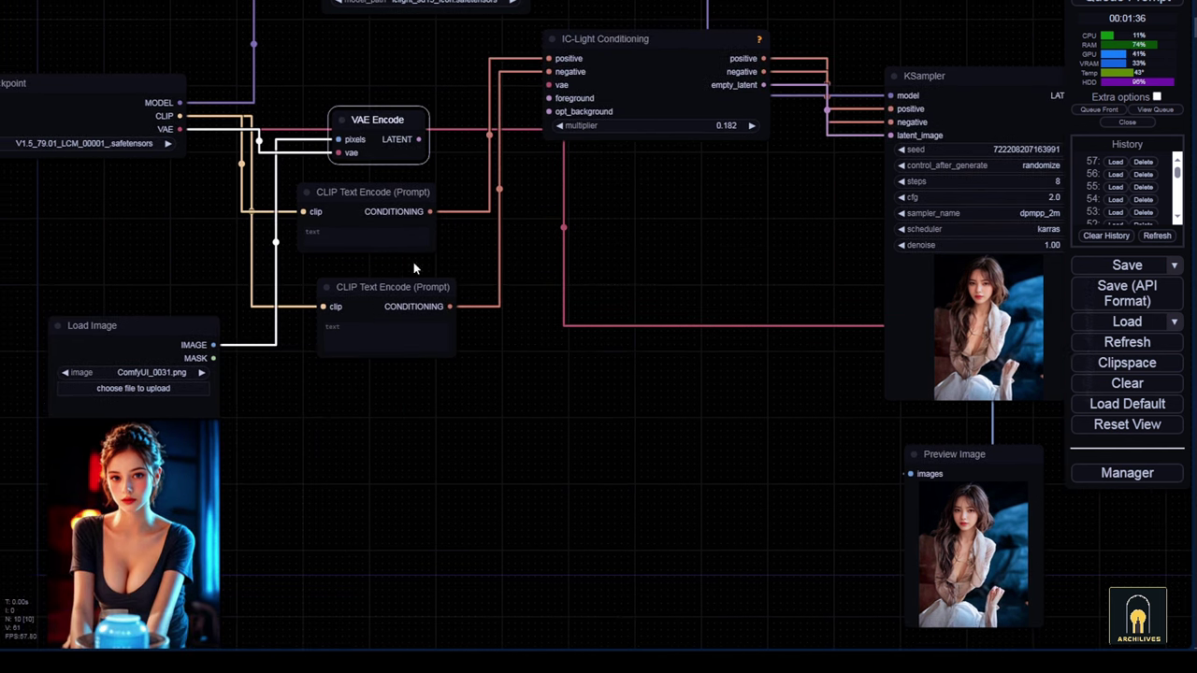
{"action": "left_click_drag", "start_coordinate": [400, 195], "coordinate": [418, 216]}
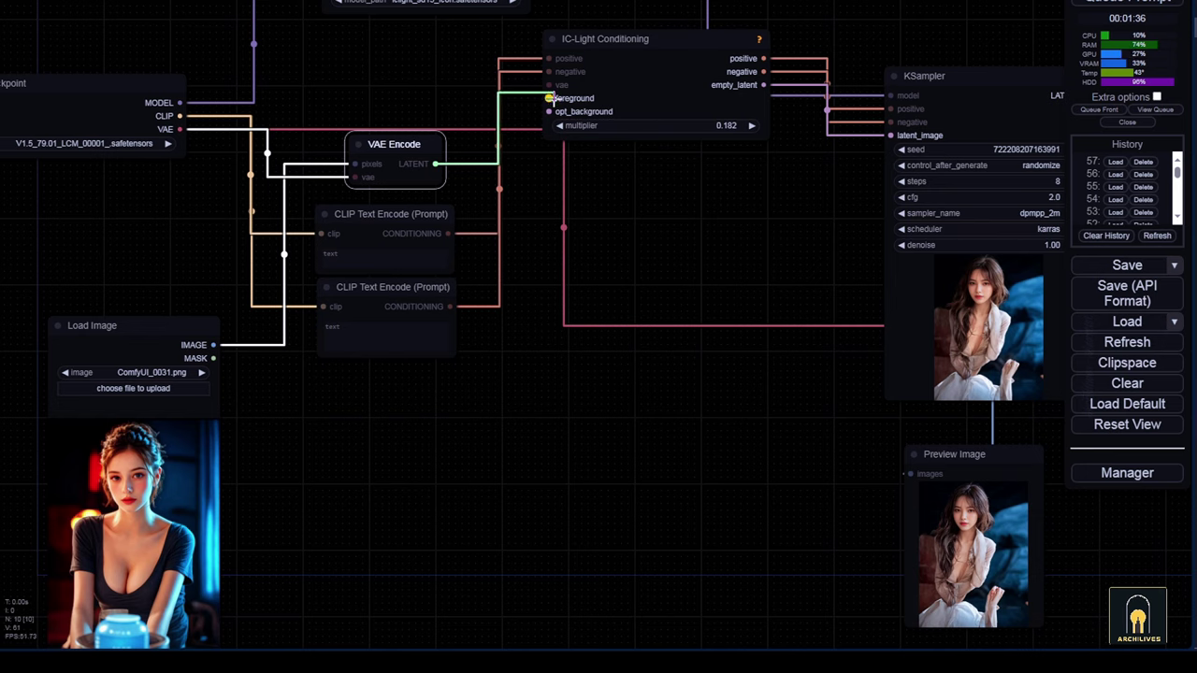
{"action": "left_click_drag", "start_coordinate": [552, 98], "coordinate": [551, 97]}
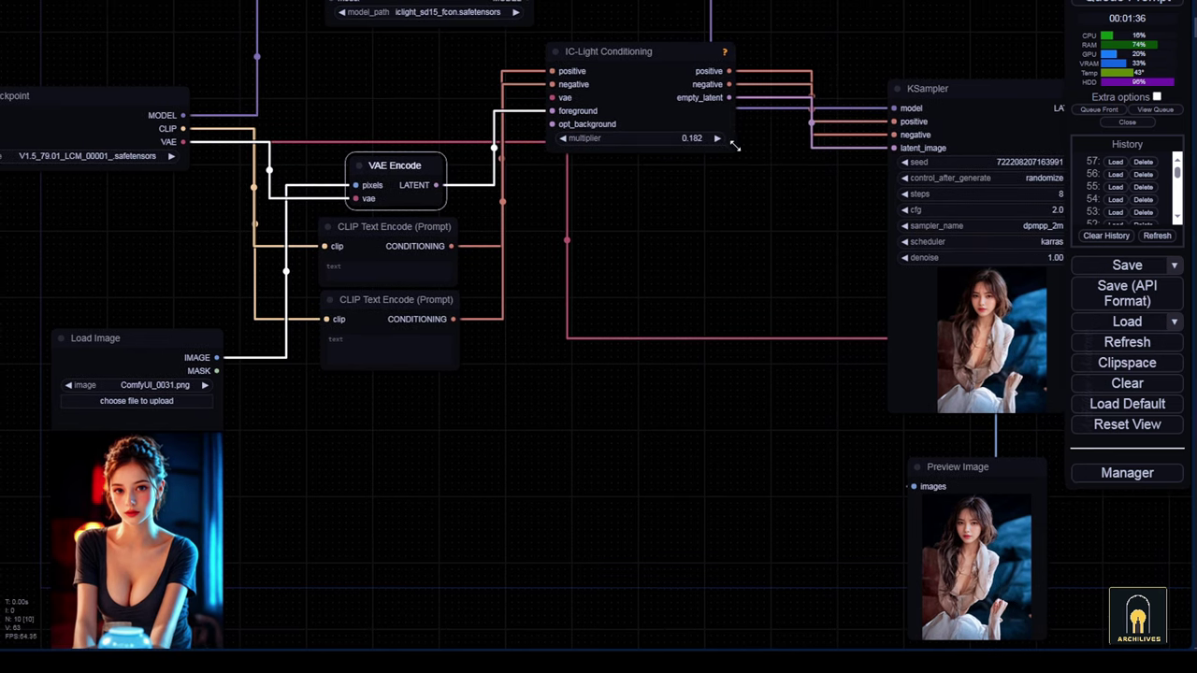
Add a Get Image Size + Batch Size node linked to the Load Image output.
{"action": "left_click_drag", "start_coordinate": [605, 363], "coordinate": [619, 301]}
{"action": "left_click_drag", "start_coordinate": [231, 295], "coordinate": [493, 436]}
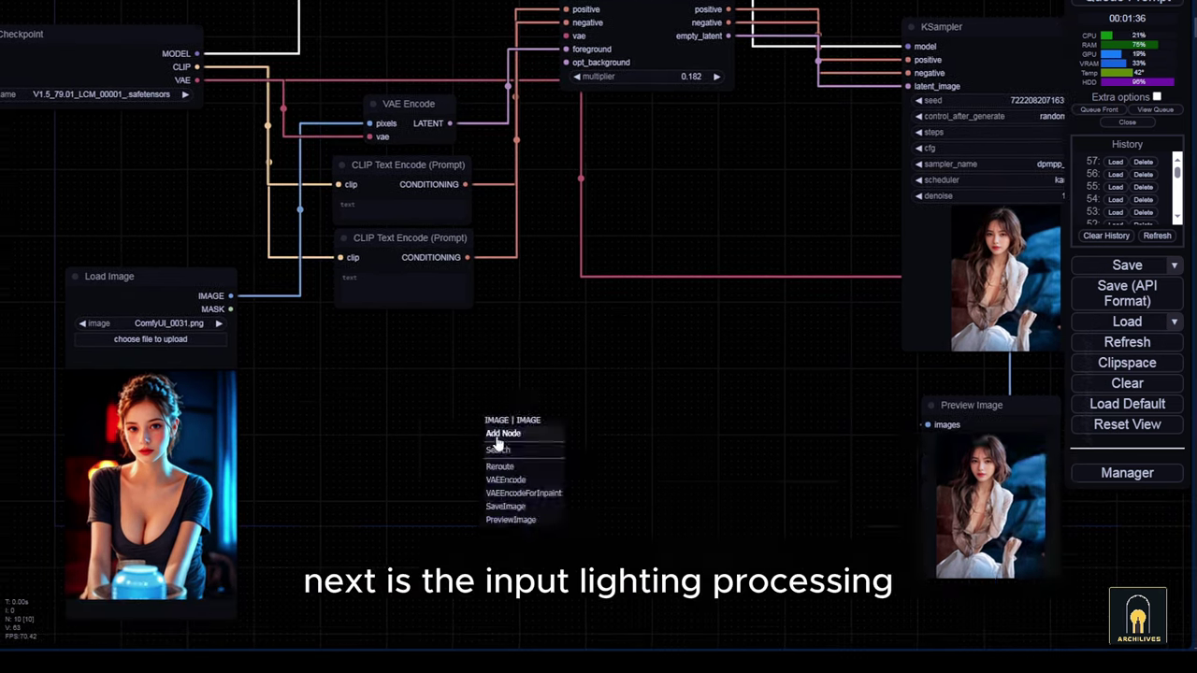
{"action": "left_click", "coordinate": [499, 446]}
{"action": "type", "text": "size"}
{"action": "key", "text": "Return"}
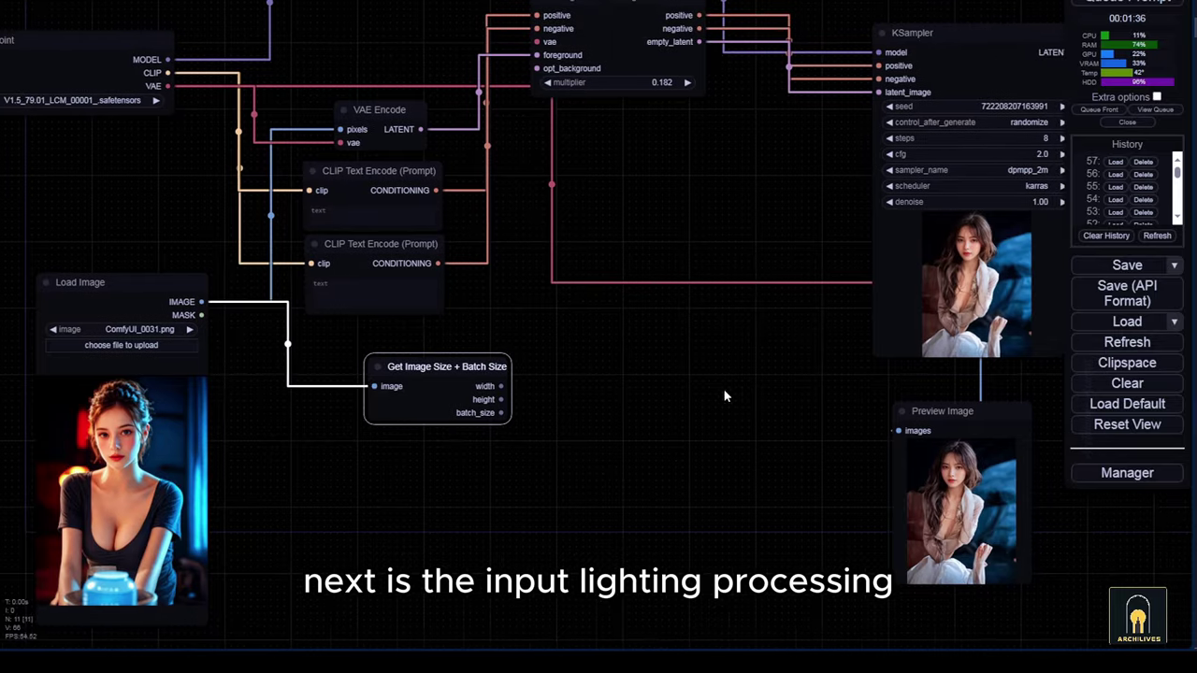
Duplicate the Load Image node and delete the Get Image Size + Batch Size node.
{"action": "left_click_drag", "start_coordinate": [159, 434], "coordinate": [523, 520]}
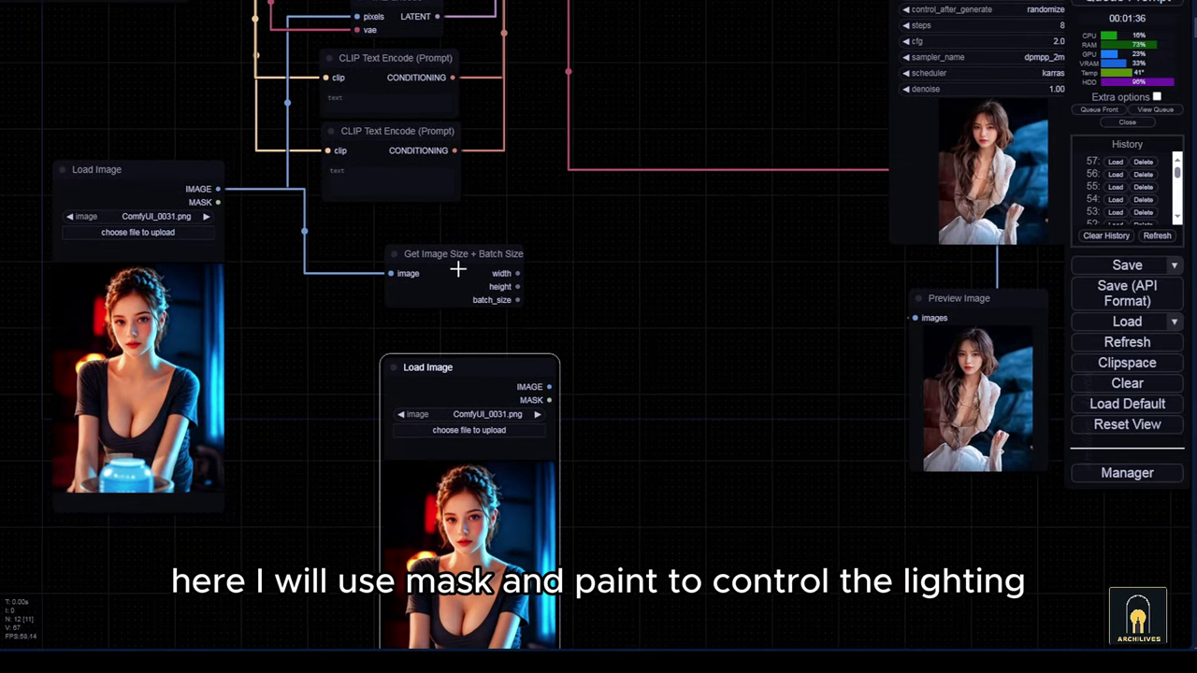
{"action": "left_click", "coordinate": [458, 271]}
{"action": "key", "text": "Delete"}
{"action": "left_click_drag", "start_coordinate": [470, 481], "coordinate": [399, 576]}
Duplicate the VAE Encode node near the KSampler and link its latent to the KSampler's latent_image input.
{"action": "left_click_drag", "start_coordinate": [342, 155], "coordinate": [651, 251]}
{"action": "left_click_drag", "start_coordinate": [681, 275], "coordinate": [877, 149]}
{"action": "left_click_drag", "start_coordinate": [645, 253], "coordinate": [664, 280]}
{"action": "left_click_drag", "start_coordinate": [511, 458], "coordinate": [557, 389]}
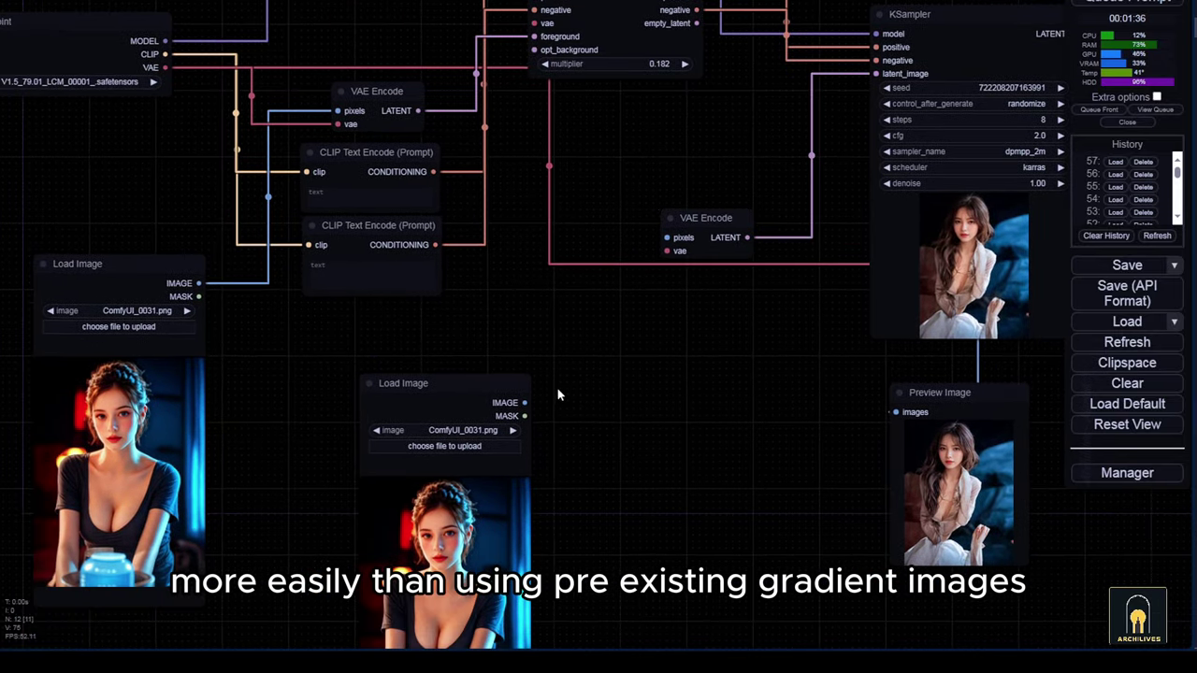
{"action": "left_click_drag", "start_coordinate": [682, 242], "coordinate": [751, 339]}
Add a Convert Mask to Image node fed by the duplicated Load Image's mask and link it to the second VAE Encode's pixels.
{"action": "left_click_drag", "start_coordinate": [449, 399], "coordinate": [368, 388]}
{"action": "left_click_drag", "start_coordinate": [443, 405], "coordinate": [526, 405]}
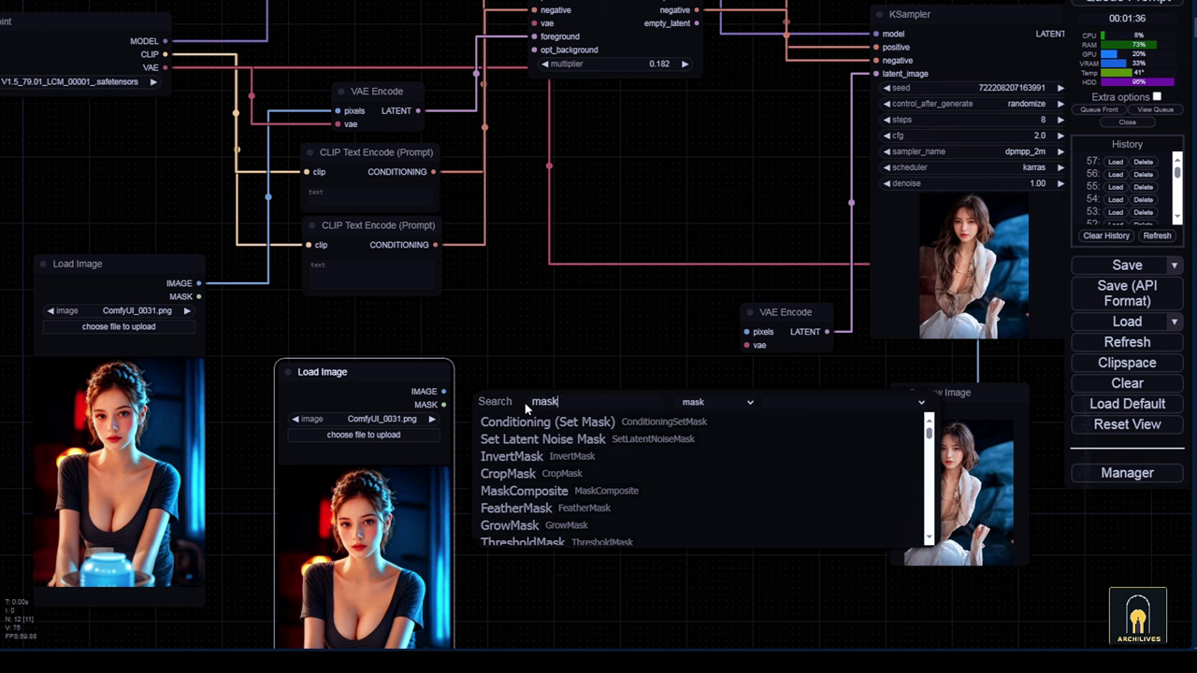
{"action": "type", "text": "to image"}
{"action": "key", "text": "Return"}
{"action": "left_click_drag", "start_coordinate": [747, 332], "coordinate": [746, 332]}
Link the checkpoint's VAE to the second VAE Encode and arrange the mask conversion nodes around it.
{"action": "left_click_drag", "start_coordinate": [781, 318], "coordinate": [722, 361]}
{"action": "left_click_drag", "start_coordinate": [687, 388], "coordinate": [159, 302]}
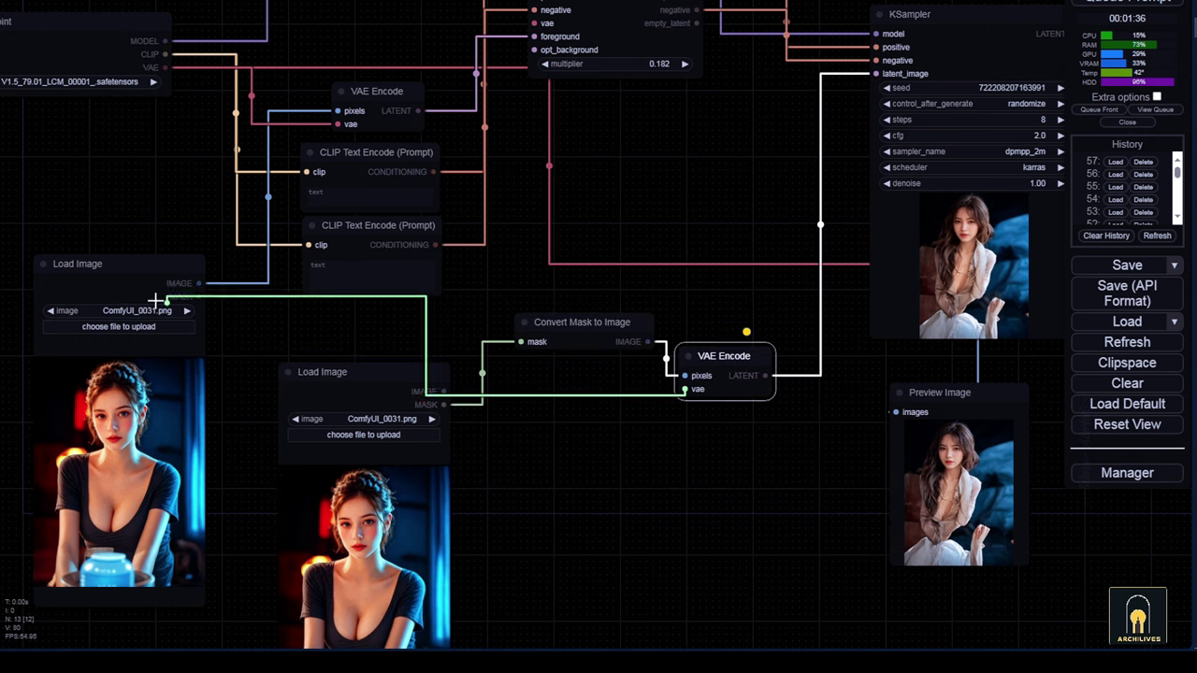
{"action": "left_click_drag", "start_coordinate": [365, 374], "coordinate": [383, 337]}
{"action": "left_click_drag", "start_coordinate": [636, 473], "coordinate": [586, 425]}
{"action": "left_click_drag", "start_coordinate": [631, 338], "coordinate": [110, 18]}
{"action": "left_click_drag", "start_coordinate": [556, 372], "coordinate": [537, 398]}
{"action": "left_click_drag", "start_coordinate": [648, 349], "coordinate": [670, 268]}
{"action": "left_click_drag", "start_coordinate": [524, 297], "coordinate": [535, 319]}
{"action": "left_click_drag", "start_coordinate": [369, 464], "coordinate": [379, 465]}
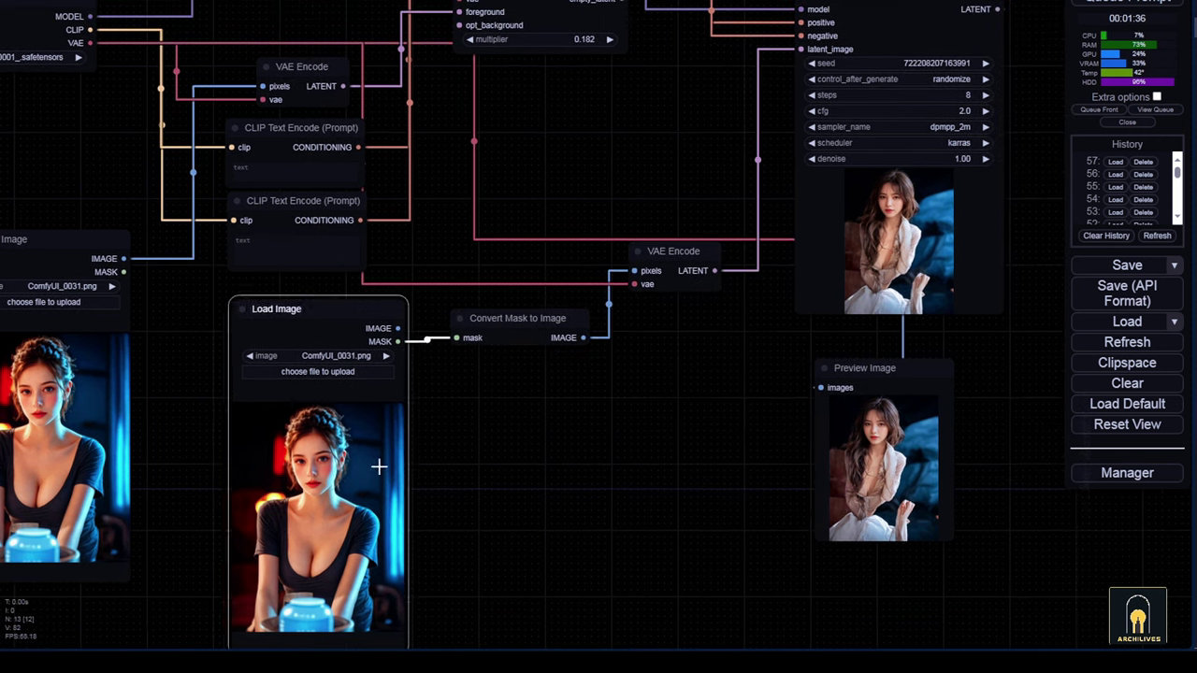
Delete the duplicated Load Image node and link the original Load Image's mask to Convert Mask to Image.
{"action": "left_click_drag", "start_coordinate": [444, 498], "coordinate": [505, 473]}
{"action": "scroll", "coordinate": [505, 473], "scroll_direction": "down", "scroll_amount": 2}
{"action": "scroll", "coordinate": [482, 393], "scroll_direction": "up", "scroll_amount": 1}
{"action": "key", "text": "Delete"}
{"action": "left_click_drag", "start_coordinate": [218, 281], "coordinate": [520, 339]}
{"action": "mouse_move", "coordinate": [168, 368]}
{"action": "left_mouse_down"}
{"action": "mouse_move", "coordinate": [354, 450]}
{"action": "mouse_move", "coordinate": [208, 400]}
{"action": "left_mouse_up"}
{"action": "left_click_drag", "start_coordinate": [318, 412], "coordinate": [374, 402]}
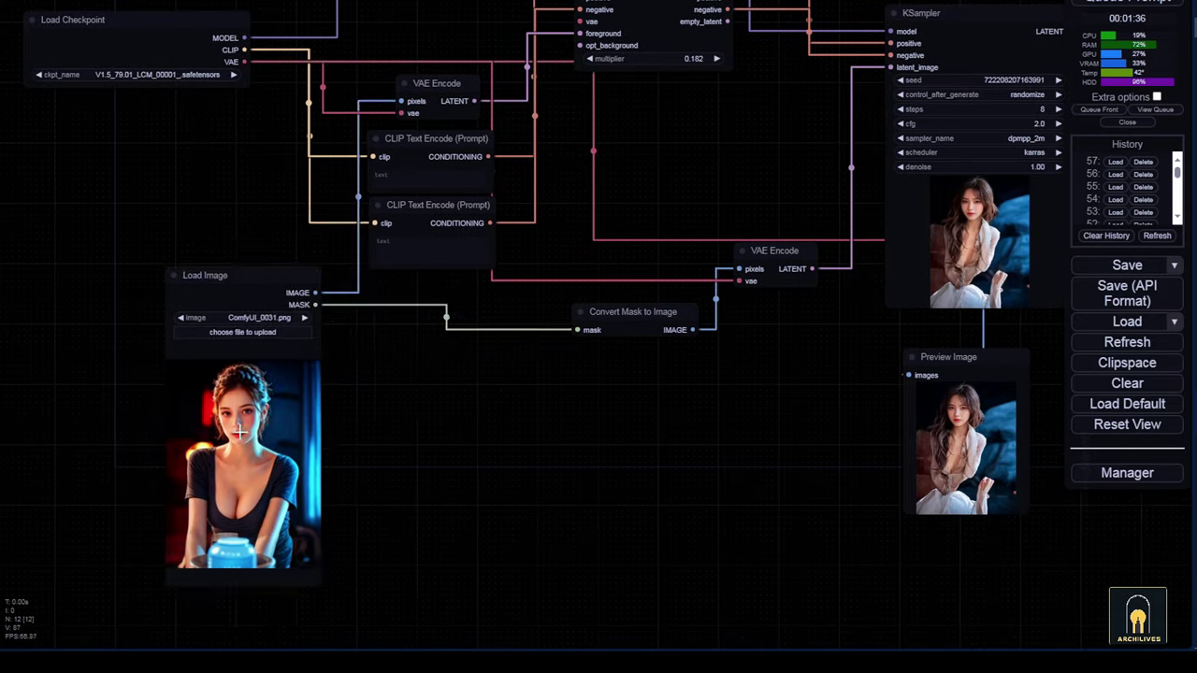
Mask the upper part of the Load Image portrait in the mask editor and save the mask to the node.
{"action": "right_click", "coordinate": [235, 400]}
{"action": "left_click", "coordinate": [285, 562]}
{"action": "left_click_drag", "start_coordinate": [393, 45], "coordinate": [852, 177]}
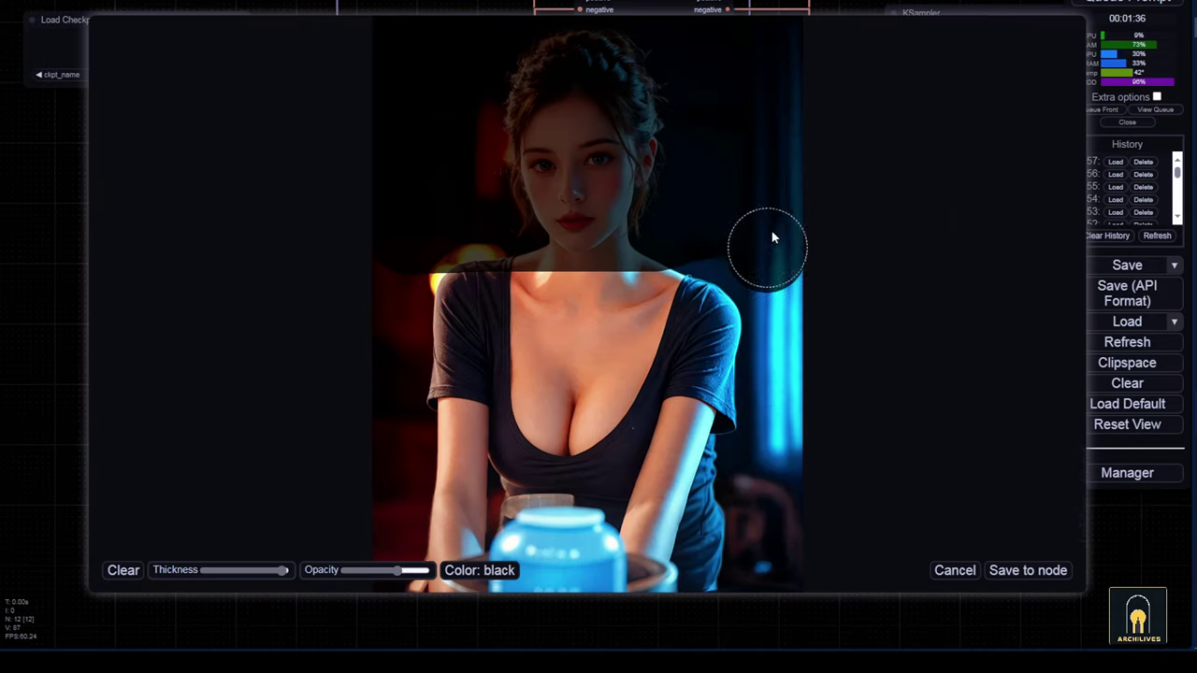
{"action": "left_click", "coordinate": [1033, 576]}
Attach a Preview Image node to the Convert Mask to Image output and run the workflow.
{"action": "left_click_drag", "start_coordinate": [1019, 561], "coordinate": [917, 570]}
{"action": "left_click_drag", "start_coordinate": [576, 431], "coordinate": [709, 403]}
{"action": "left_click_drag", "start_coordinate": [668, 294], "coordinate": [506, 308]}
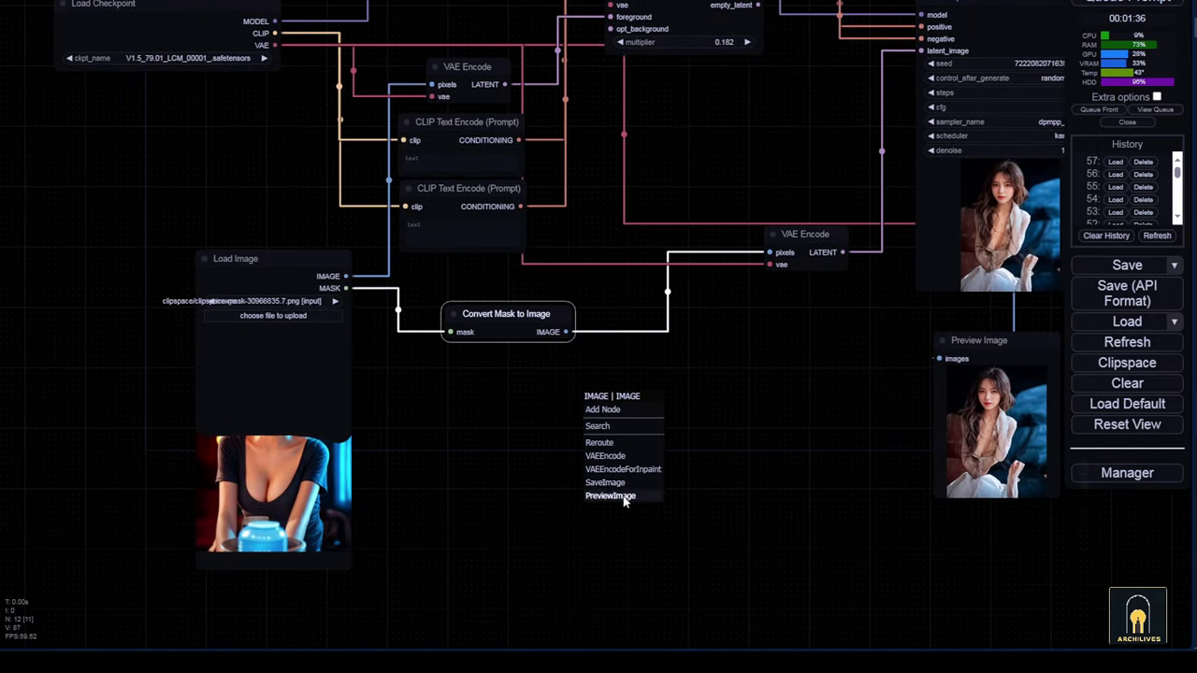
{"action": "left_click", "coordinate": [1104, 10]}
{"action": "left_click_drag", "start_coordinate": [736, 362], "coordinate": [708, 449]}
Link the checkpoint's VAE to the IC-Light Conditioning node and rerun the workflow with an enlarged result preview.
{"action": "left_click", "coordinate": [1154, 109]}
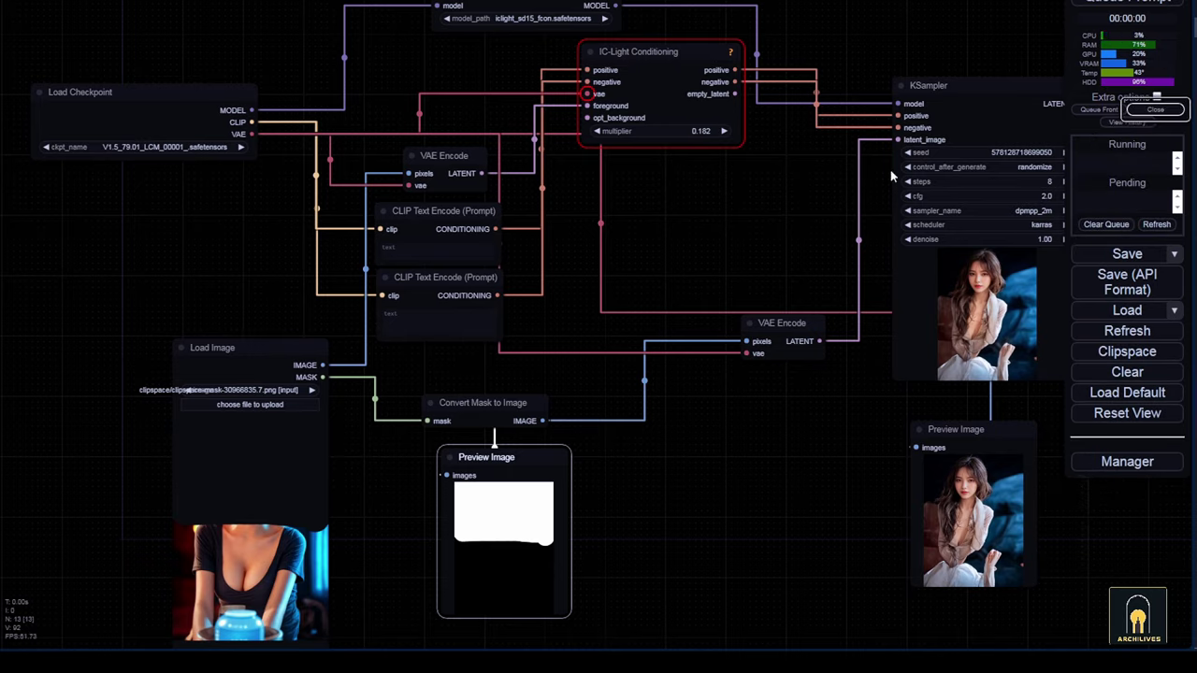
{"action": "left_click_drag", "start_coordinate": [722, 249], "coordinate": [643, 164]}
{"action": "mouse_move", "coordinate": [737, 359]}
{"action": "left_mouse_down"}
{"action": "mouse_move", "coordinate": [635, 371]}
{"action": "mouse_move", "coordinate": [741, 344]}
{"action": "left_mouse_up"}
{"action": "left_click_drag", "start_coordinate": [819, 498], "coordinate": [896, 648]}
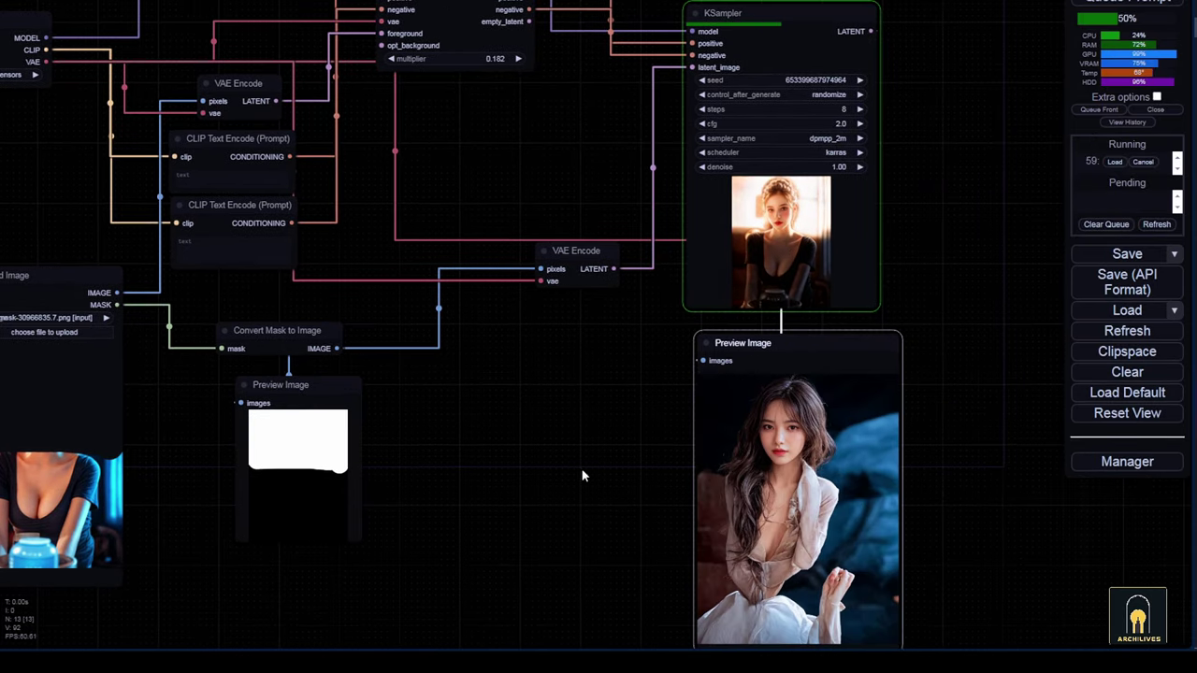
Move Convert Mask to Image and its Preview Image away from Load Image to make room between them.
{"action": "left_click_drag", "start_coordinate": [371, 489], "coordinate": [484, 457]}
{"action": "left_click_drag", "start_coordinate": [407, 352], "coordinate": [561, 426]}
{"action": "left_click_drag", "start_coordinate": [440, 305], "coordinate": [530, 313]}
{"action": "left_click_drag", "start_coordinate": [561, 427], "coordinate": [661, 389]}
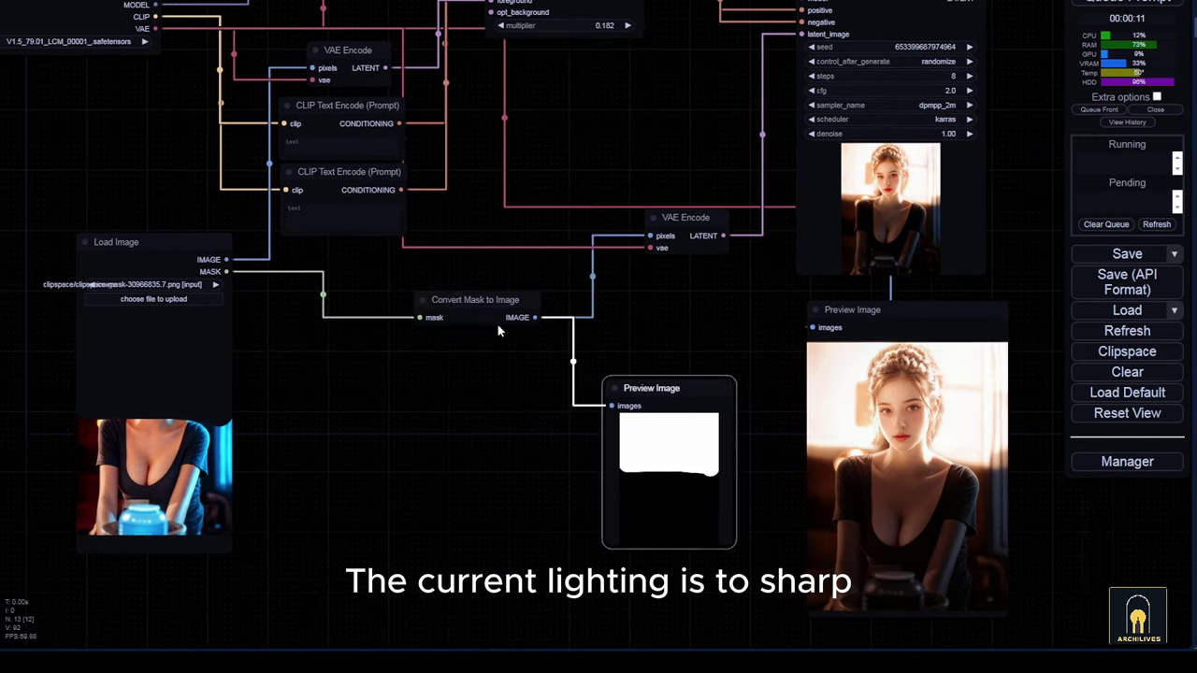
Add a Blur Mask (Fast) node linked to the Load Image mask.
{"action": "left_click", "coordinate": [363, 386]}
{"action": "type", "text": "blur"}
{"action": "left_click", "coordinate": [379, 404]}
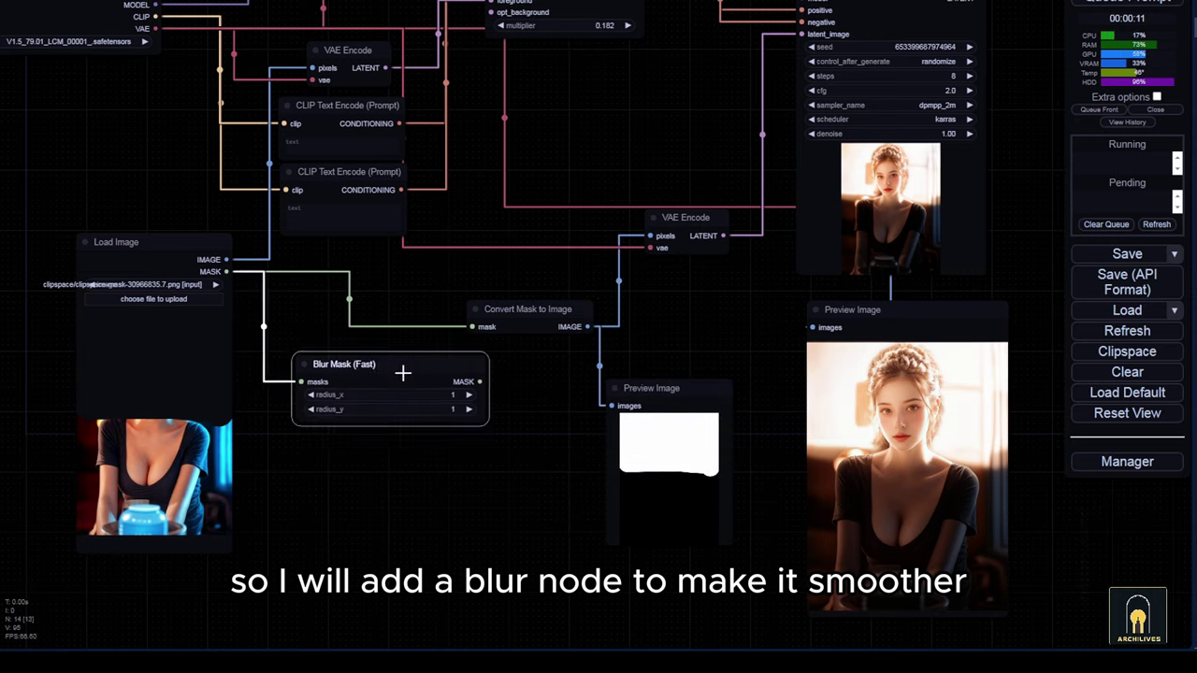
Route the mask through a Grow Mask With Blur node with blur_radius 20.4 and relink Convert Mask to Image to VAE Encode's pixels.
{"action": "left_click_drag", "start_coordinate": [427, 344], "coordinate": [418, 318]}
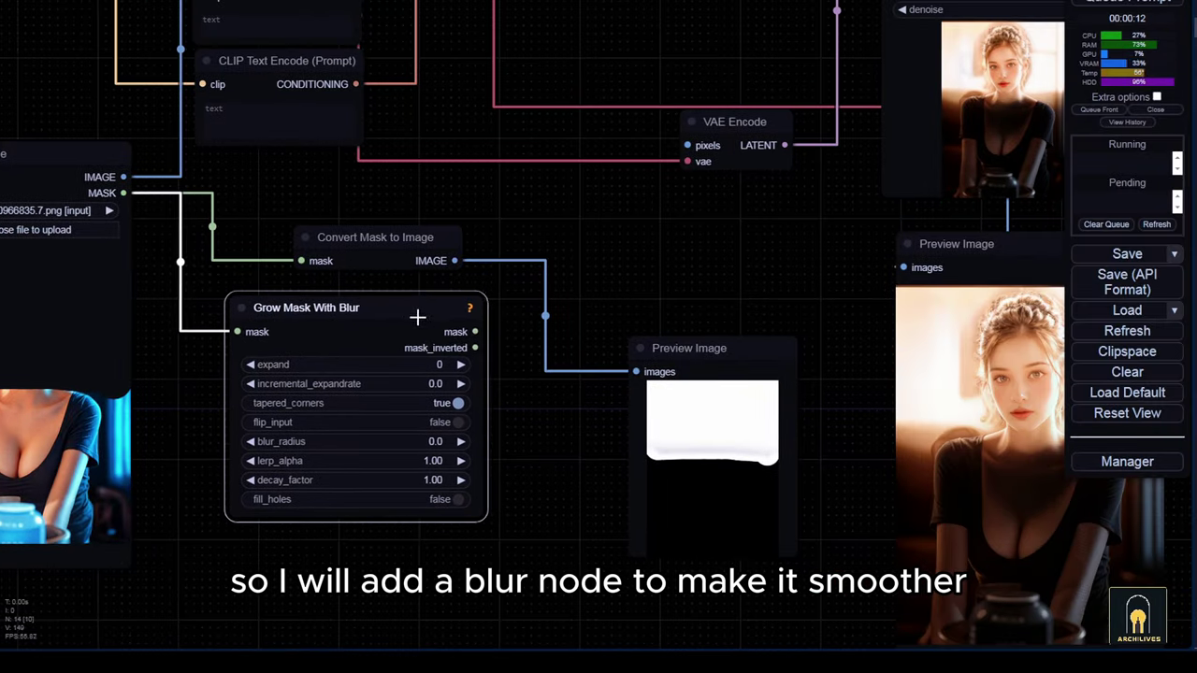
{"action": "scroll", "coordinate": [550, 470], "scroll_direction": "down", "scroll_amount": 1}
{"action": "left_click_drag", "start_coordinate": [550, 471], "coordinate": [633, 466]}
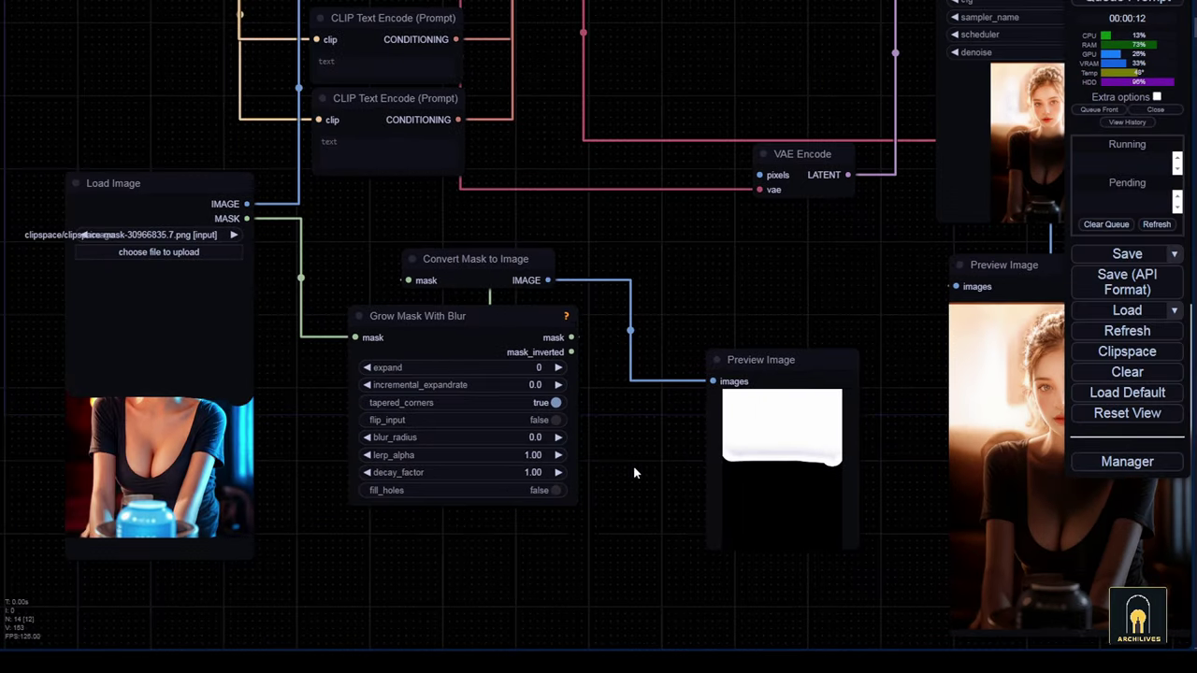
{"action": "left_click_drag", "start_coordinate": [571, 504], "coordinate": [529, 503]}
{"action": "left_click_drag", "start_coordinate": [427, 315], "coordinate": [466, 306]}
{"action": "left_click_drag", "start_coordinate": [639, 500], "coordinate": [579, 513]}
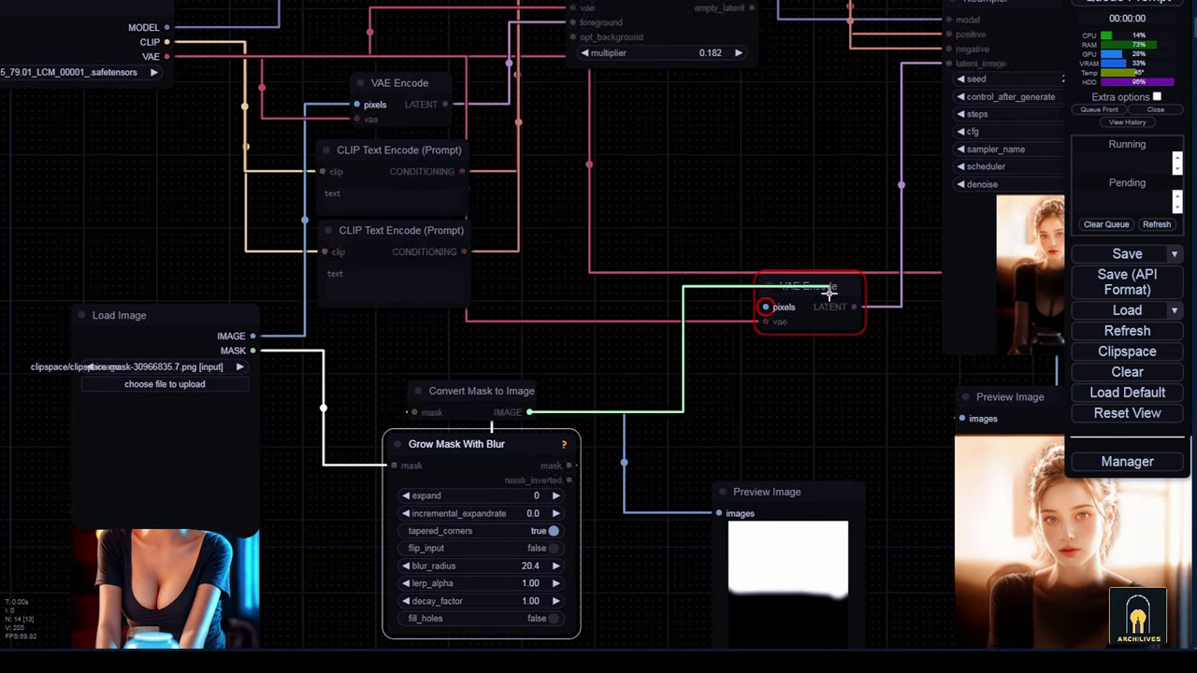
{"action": "left_click_drag", "start_coordinate": [829, 292], "coordinate": [783, 307]}
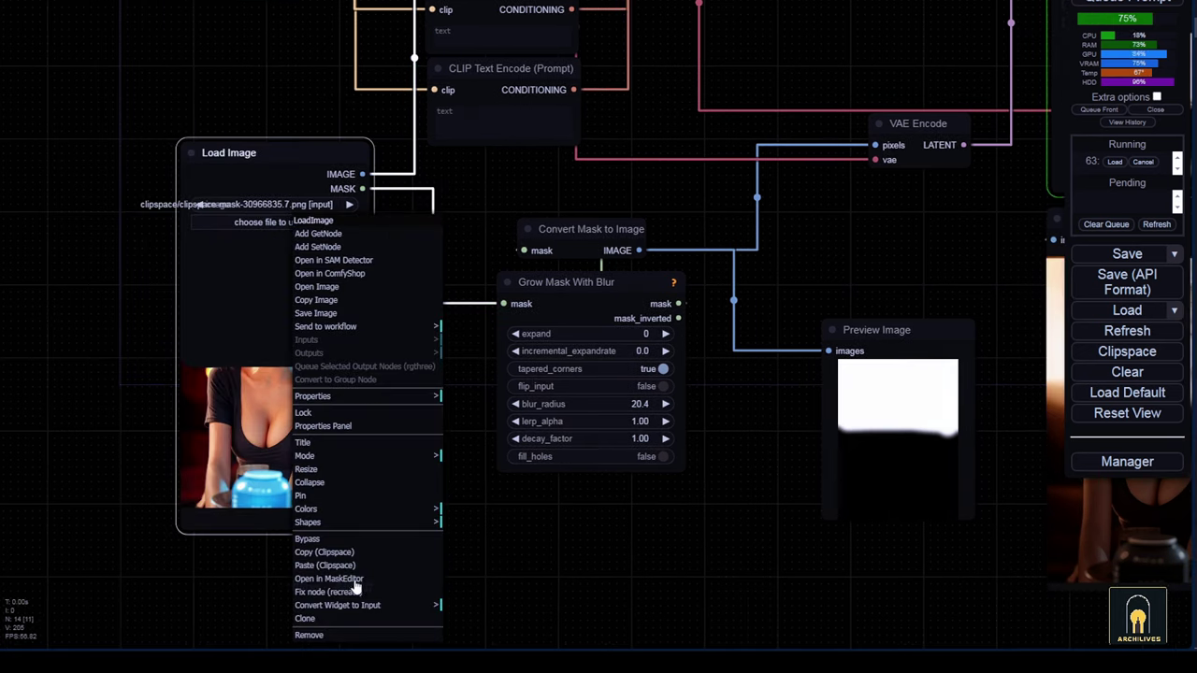
Paint a new mask over the left half of the Load Image picture in the mask editor and save it to the node.
{"action": "left_click", "coordinate": [395, 583]}
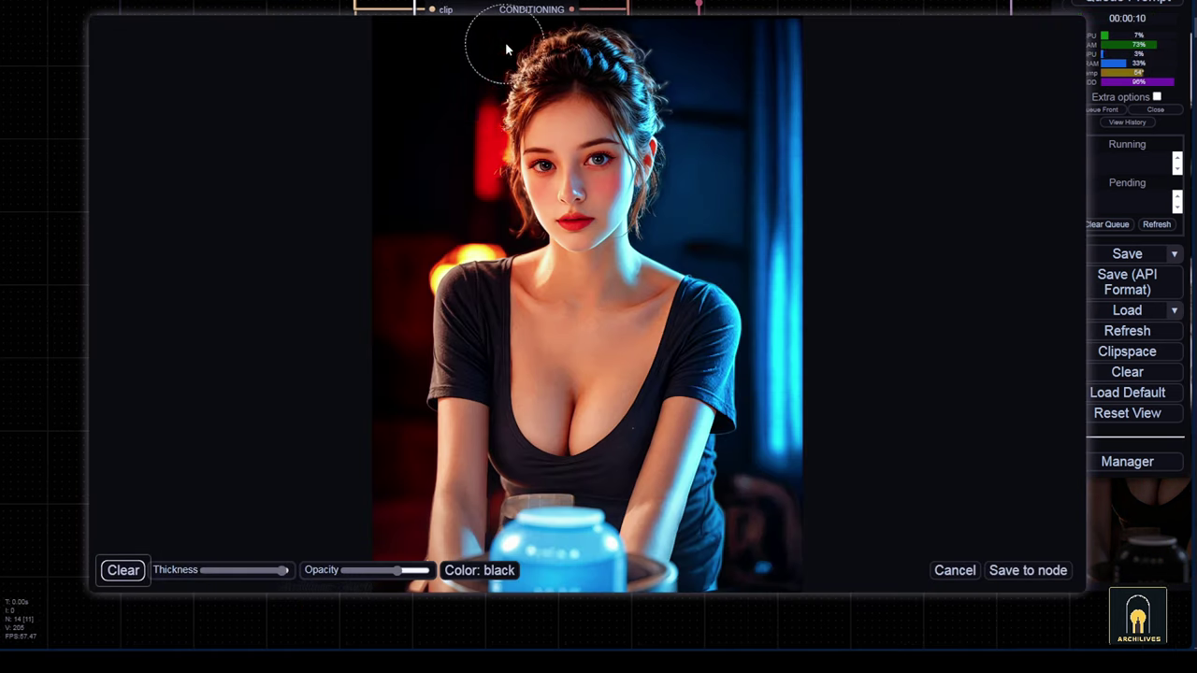
{"action": "left_click_drag", "start_coordinate": [505, 48], "coordinate": [402, 98]}
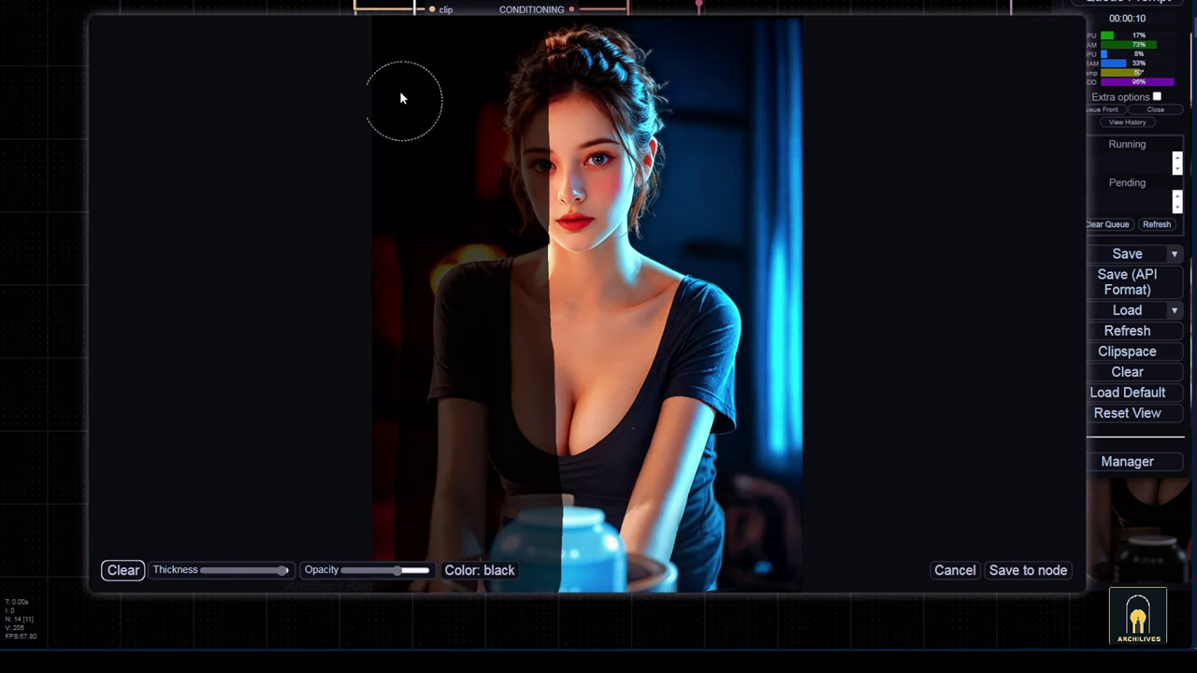
{"action": "left_click", "coordinate": [1026, 569]}
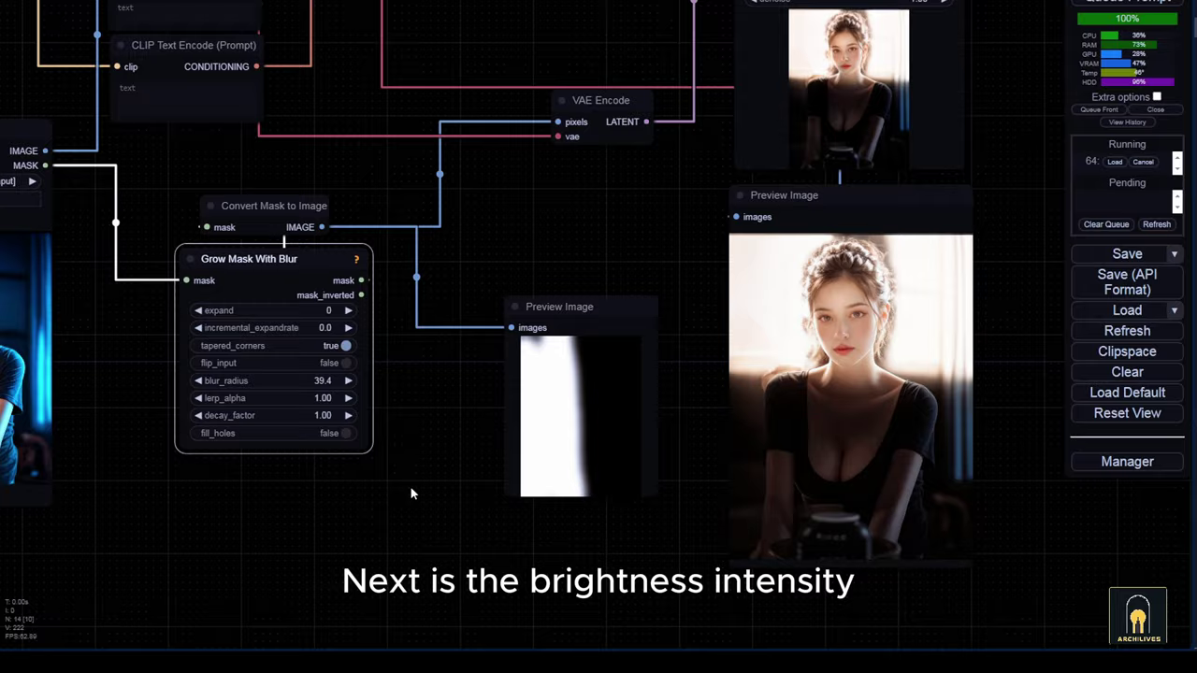
Insert a Remap Image Range node with max 0.51 between Convert Mask to Image and the inputs of VAE Encode and the mask preview.
{"action": "scroll", "coordinate": [410, 494], "scroll_direction": "down", "scroll_amount": 1}
{"action": "left_click_drag", "start_coordinate": [435, 485], "coordinate": [437, 534]}
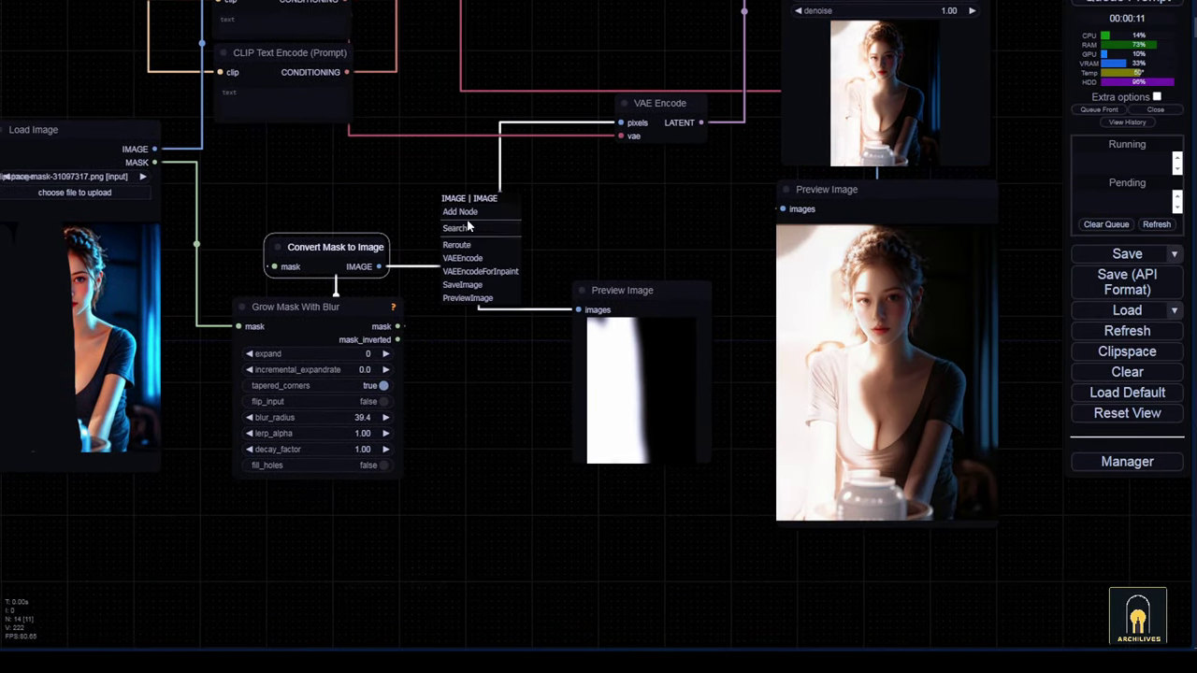
{"action": "left_click", "coordinate": [456, 227]}
{"action": "type", "text": "remap"}
{"action": "left_click", "coordinate": [486, 267]}
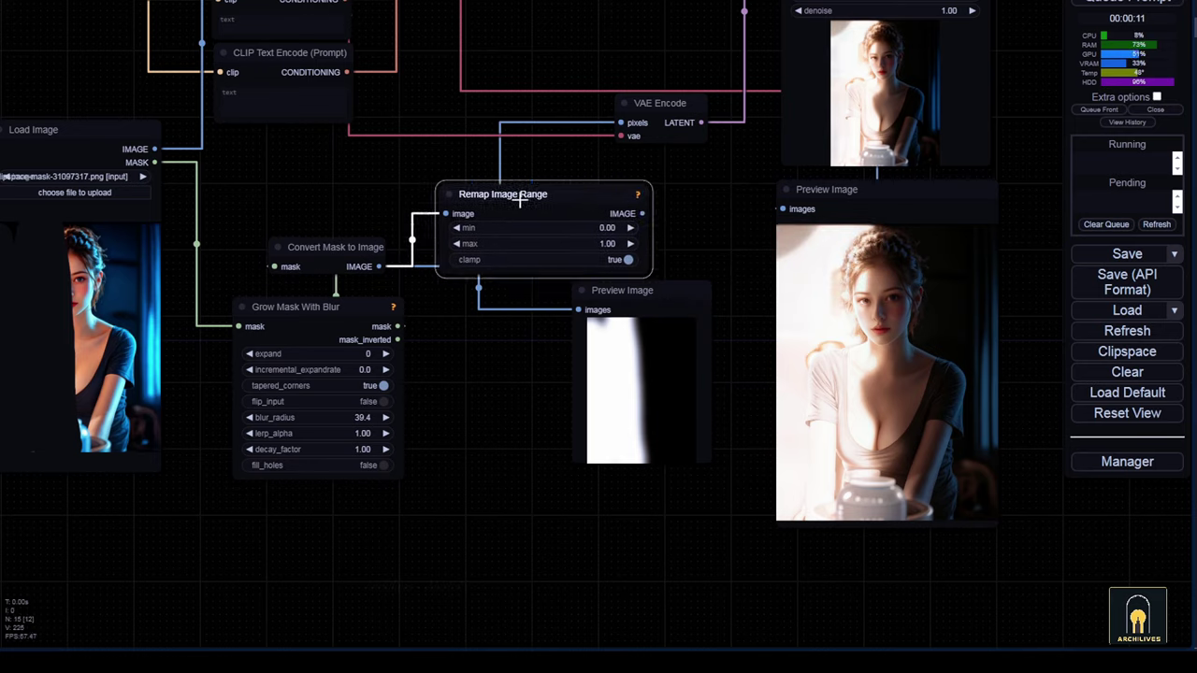
{"action": "left_click_drag", "start_coordinate": [521, 201], "coordinate": [489, 183]}
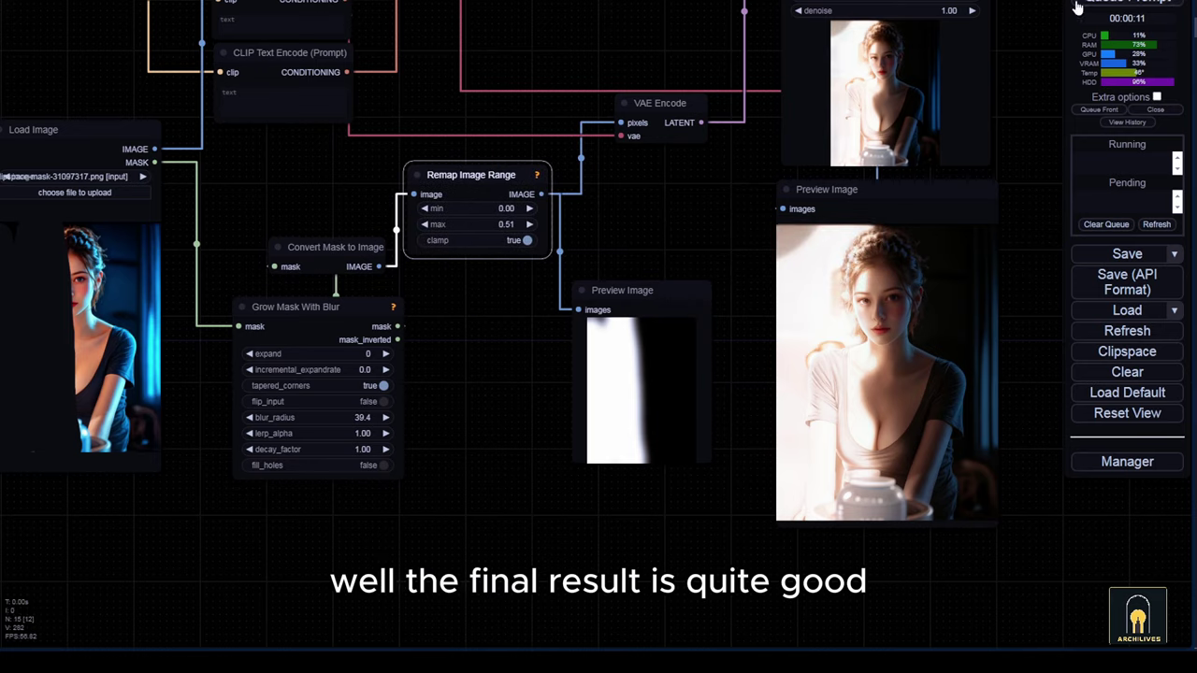
Rerun the workflow and examine the relit result up close beside the dimmed mask preview.
{"action": "left_click_drag", "start_coordinate": [673, 532], "coordinate": [601, 564]}
{"action": "scroll", "coordinate": [823, 98], "scroll_direction": "up", "scroll_amount": 9}
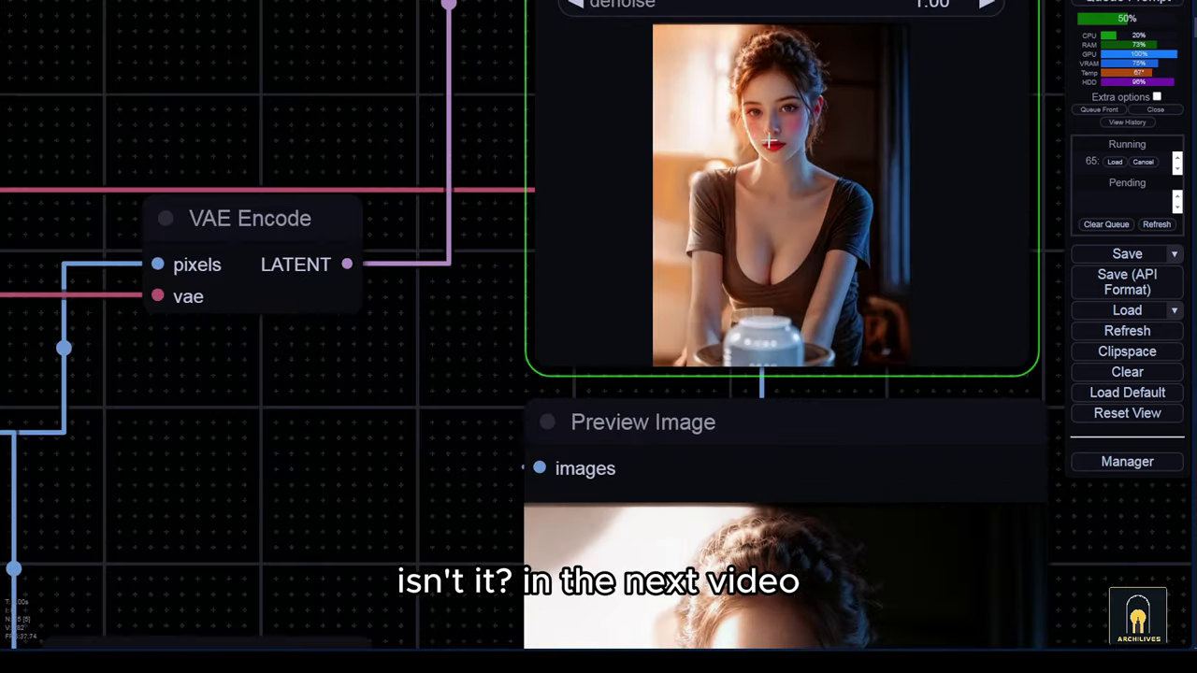
{"action": "scroll", "coordinate": [756, 133], "scroll_direction": "down", "scroll_amount": 11}
{"action": "scroll", "coordinate": [972, 372], "scroll_direction": "up", "scroll_amount": 8}
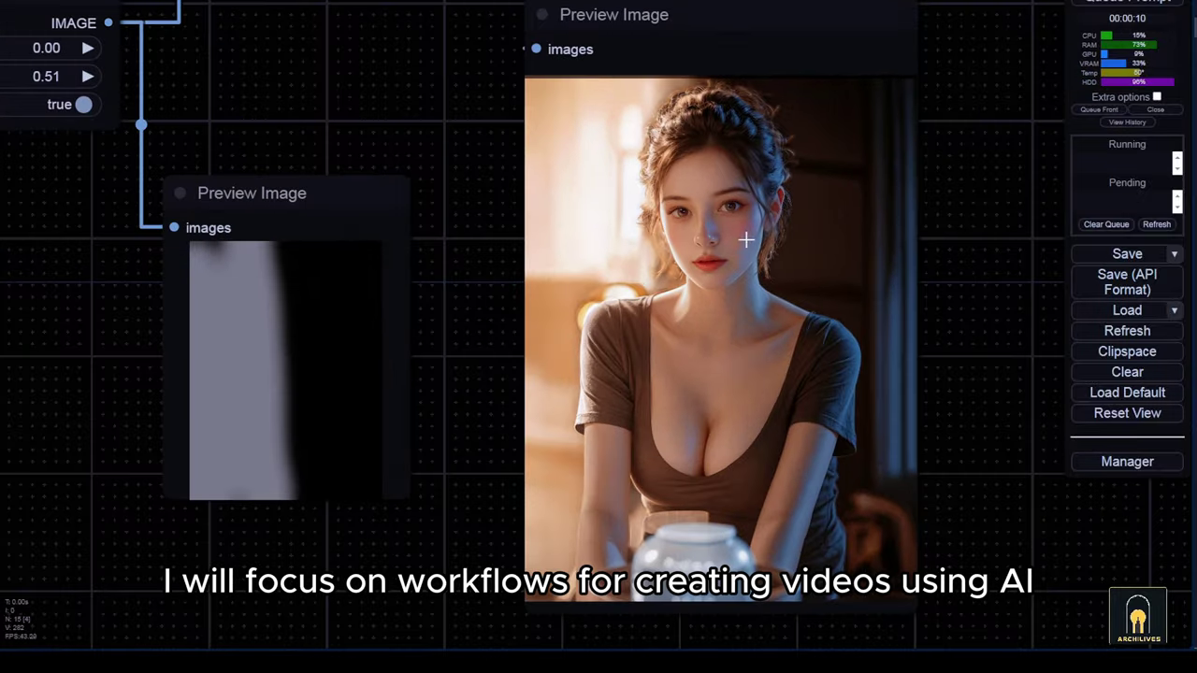
{"action": "scroll", "coordinate": [747, 239], "scroll_direction": "down", "scroll_amount": 9}
{"action": "scroll", "coordinate": [421, 331], "scroll_direction": "up", "scroll_amount": 1}
{"action": "left_click_drag", "start_coordinate": [612, 531], "coordinate": [469, 436]}
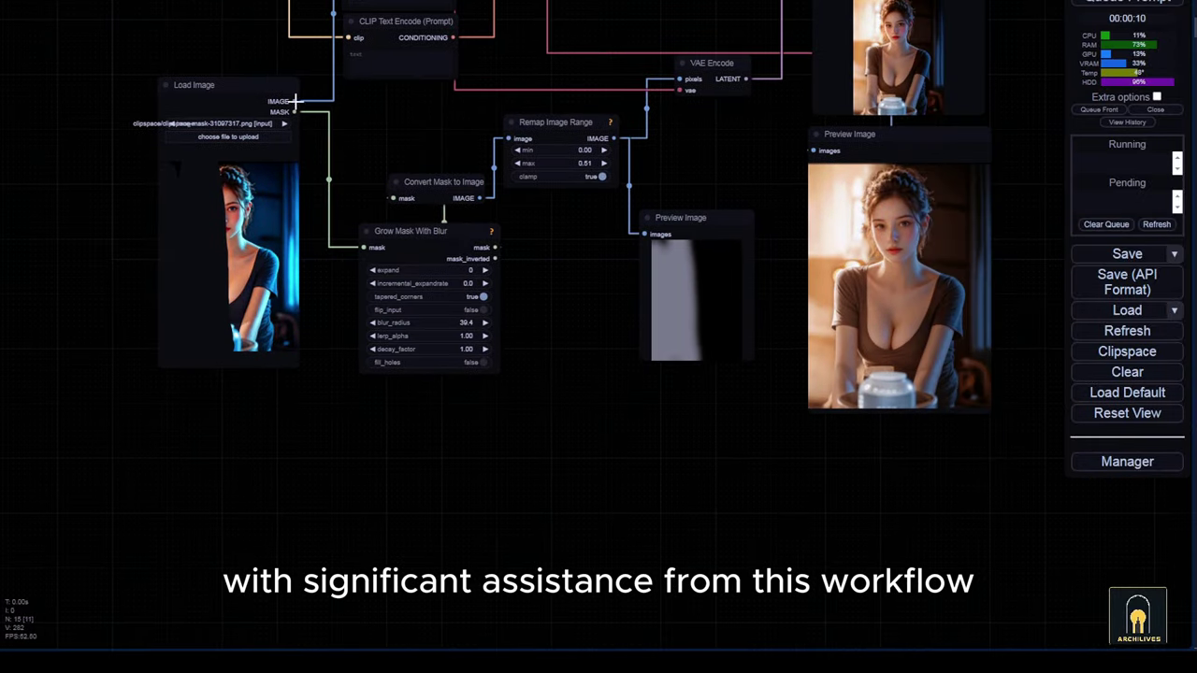
Rearrange KSampler, VAE Decode and the result's Preview Image to make room for a comparison node.
{"action": "left_click", "coordinate": [720, 519]}
{"action": "left_click_drag", "start_coordinate": [899, 414], "coordinate": [727, 441]}
{"action": "left_click", "coordinate": [524, 444]}
{"action": "key", "text": "Delete"}
{"action": "left_click_drag", "start_coordinate": [100, 139], "coordinate": [250, 239]}
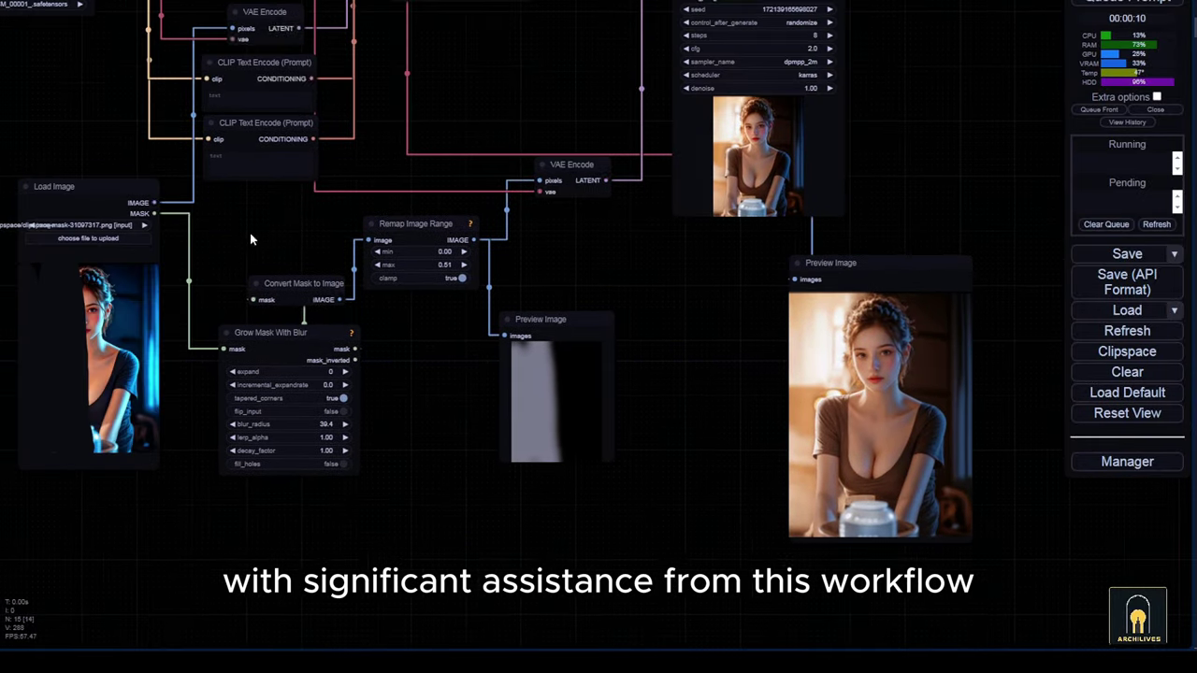
{"action": "left_click", "coordinate": [716, 347]}
{"action": "type", "text": "compare"}
{"action": "key", "text": "Return"}
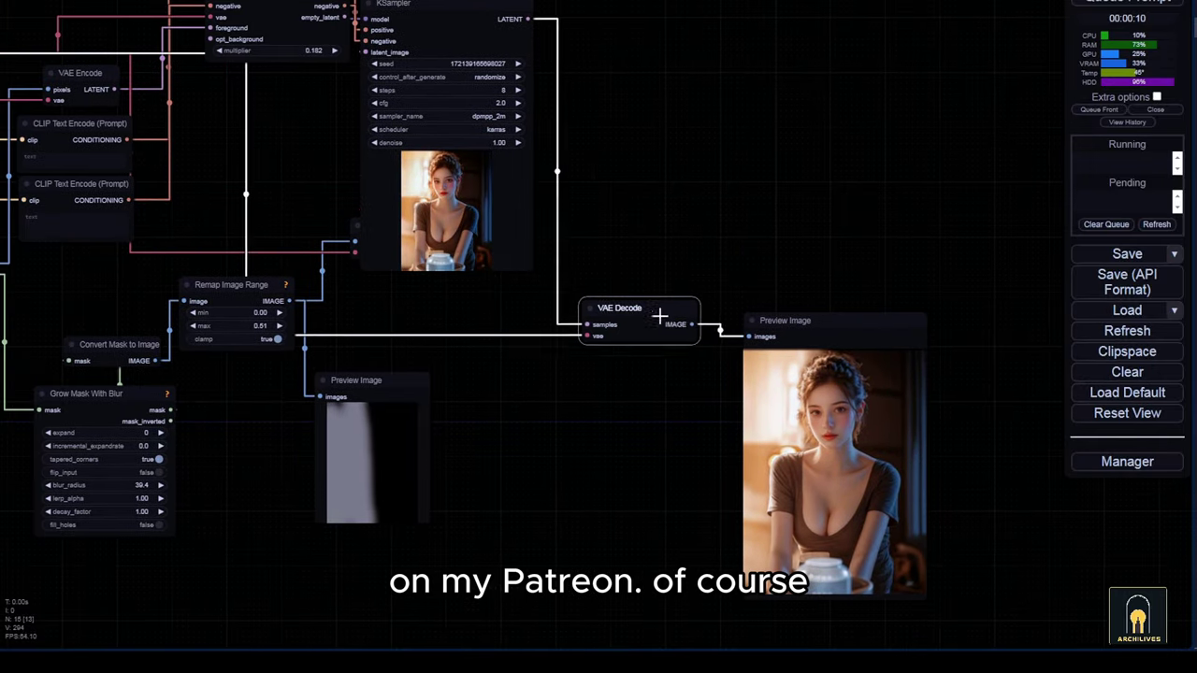
{"action": "left_click_drag", "start_coordinate": [525, 113], "coordinate": [519, 124]}
Add an Image Comparer (rgthree) node fed by VAE Decode's image and link Load Image's IMAGE output to image_b.
{"action": "left_click_drag", "start_coordinate": [694, 270], "coordinate": [556, 369]}
{"action": "left_click", "coordinate": [561, 398]}
{"action": "type", "text": "compare"}
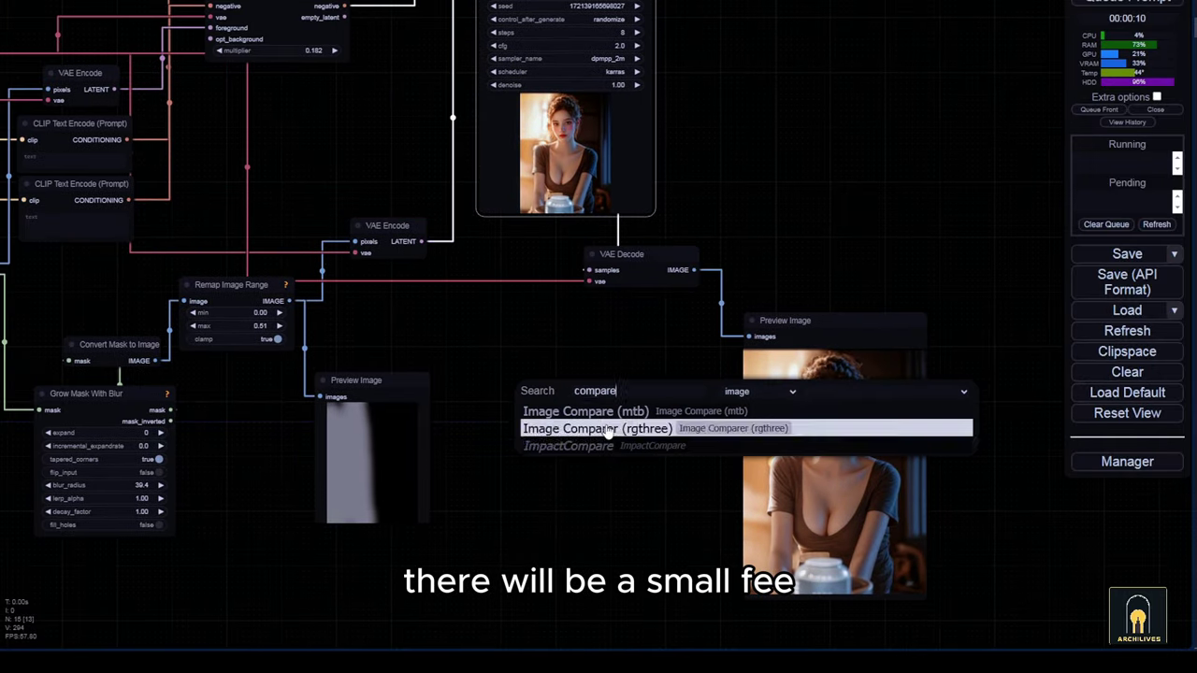
{"action": "left_click", "coordinate": [605, 430]}
{"action": "left_click_drag", "start_coordinate": [597, 438], "coordinate": [885, 479]}
{"action": "left_click_drag", "start_coordinate": [257, 304], "coordinate": [808, 399]}
Delete the result's Preview Image node and place the Image Comparer directly beneath VAE Decode.
{"action": "left_click_drag", "start_coordinate": [972, 486], "coordinate": [556, 298]}
{"action": "left_click_drag", "start_coordinate": [711, 171], "coordinate": [711, 94]}
{"action": "key", "text": "Delete"}
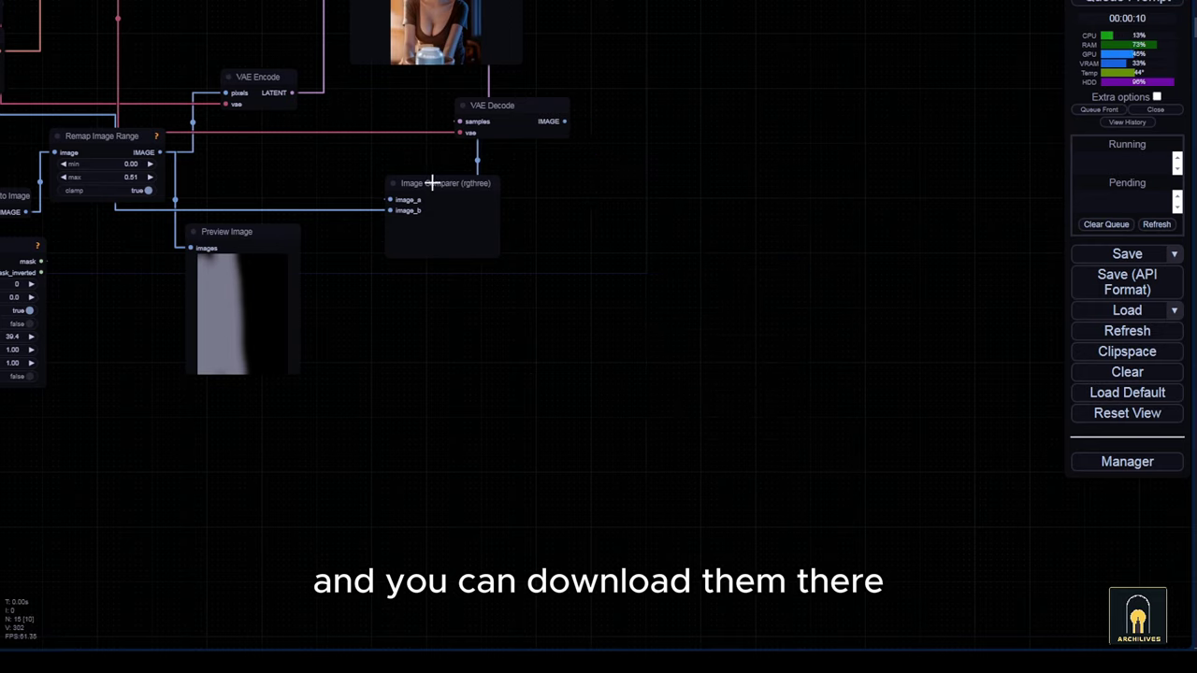
{"action": "left_click_drag", "start_coordinate": [726, 337], "coordinate": [977, 454]}
{"action": "left_click_drag", "start_coordinate": [771, 288], "coordinate": [788, 280]}
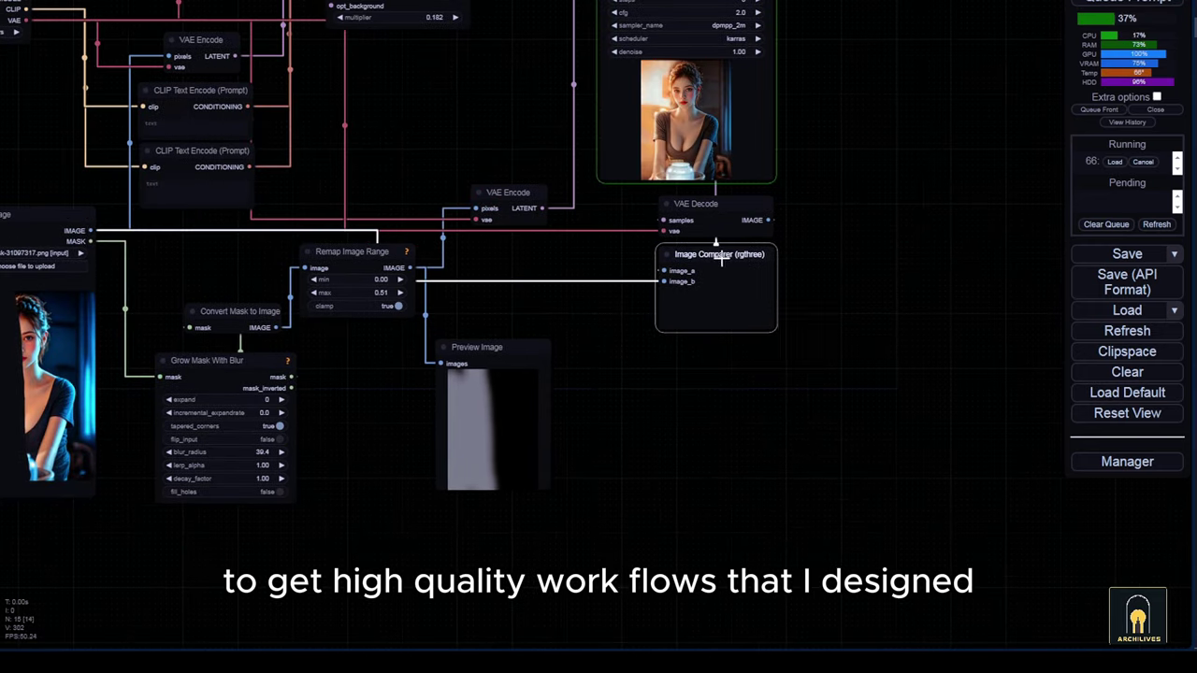
Enlarge the Image Comparer node and compare the relit result with the original picture.
{"action": "scroll", "coordinate": [796, 321], "scroll_direction": "down", "scroll_amount": 3}
{"action": "scroll", "coordinate": [821, 300], "scroll_direction": "up", "scroll_amount": 3}
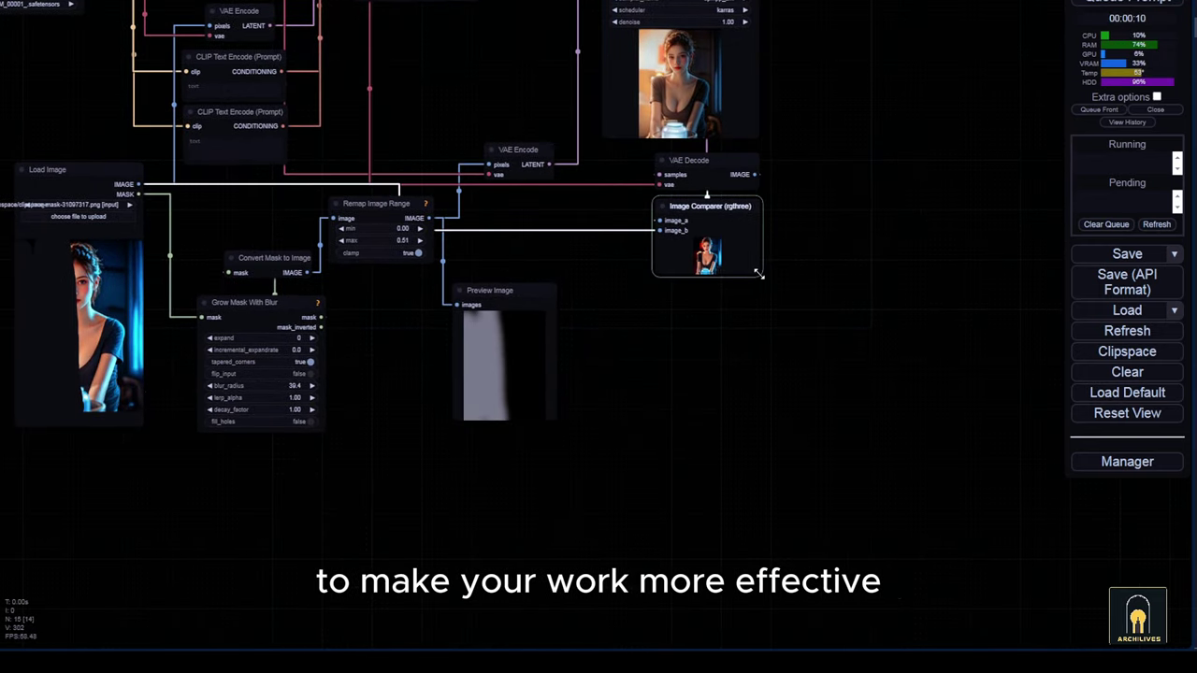
{"action": "left_click_drag", "start_coordinate": [776, 273], "coordinate": [958, 627]}
{"action": "left_click_drag", "start_coordinate": [826, 559], "coordinate": [786, 555]}
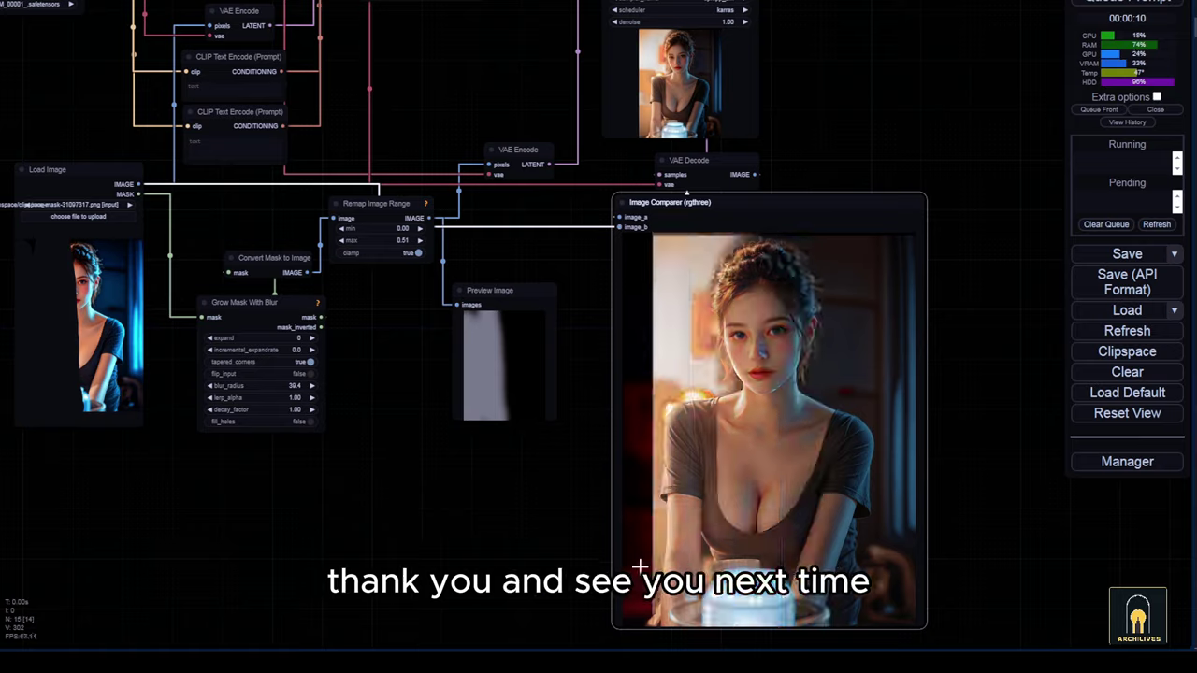